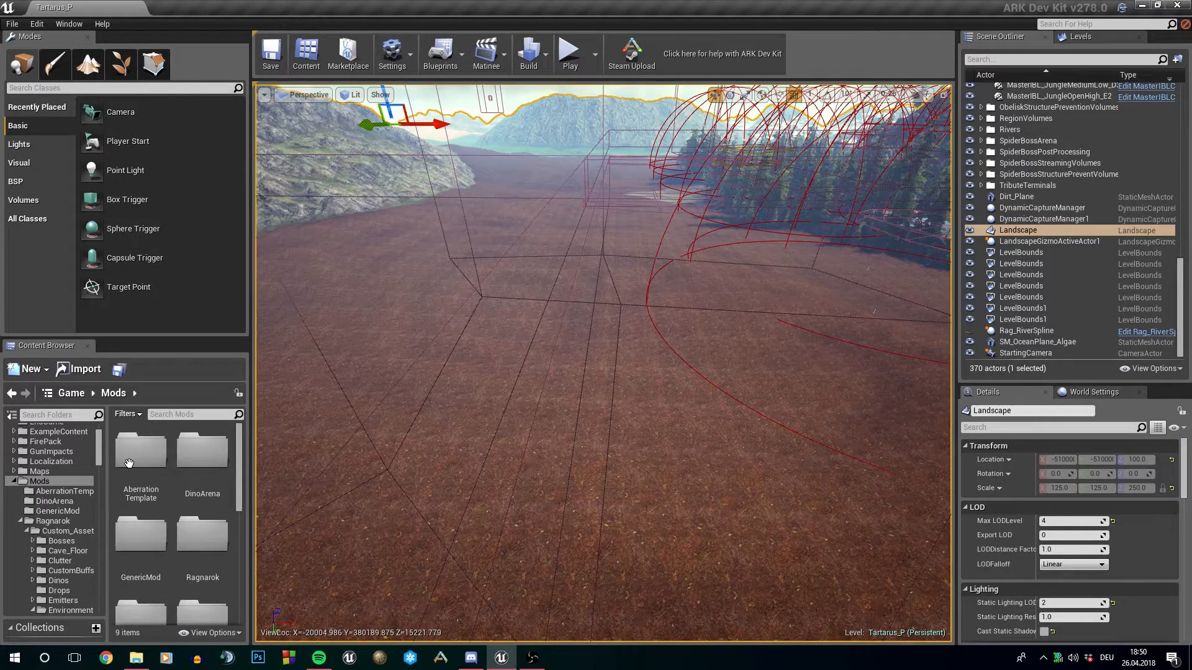
Open the DynamicRivers folder under Mods > Ragnarok > Custom_Assets > Environment in the project content.
{"action": "left_click", "coordinate": [57, 520]}
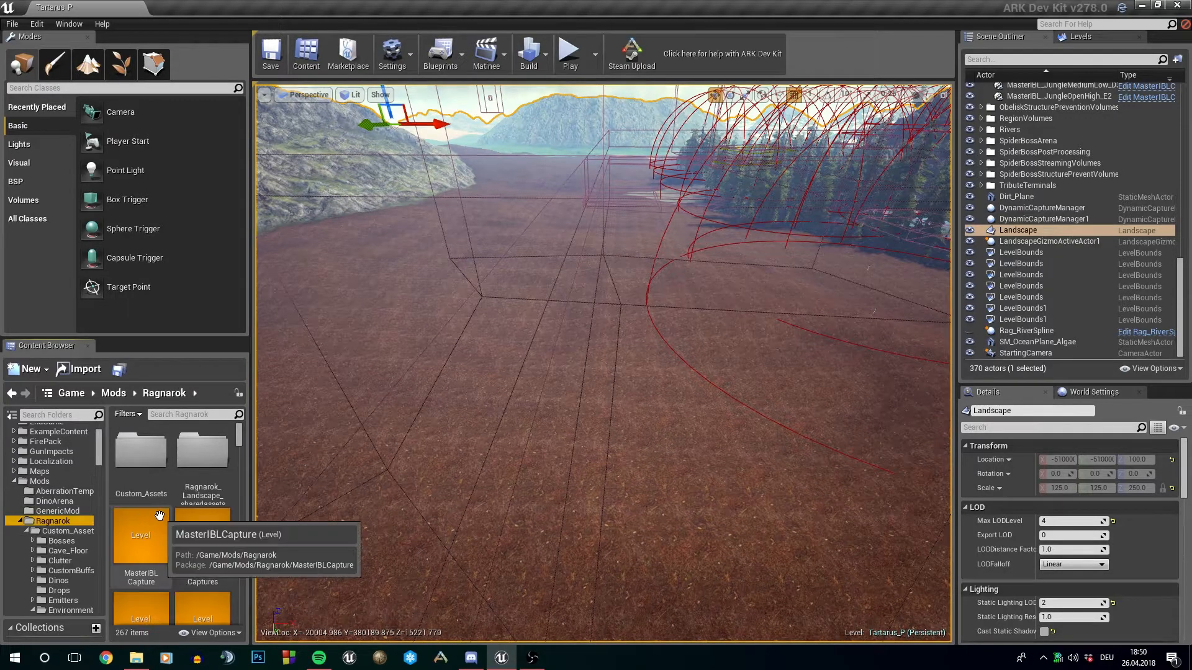
{"action": "double_click", "coordinate": [150, 479]}
{"action": "scroll", "coordinate": [194, 482], "scroll_direction": "down", "scroll_amount": 4}
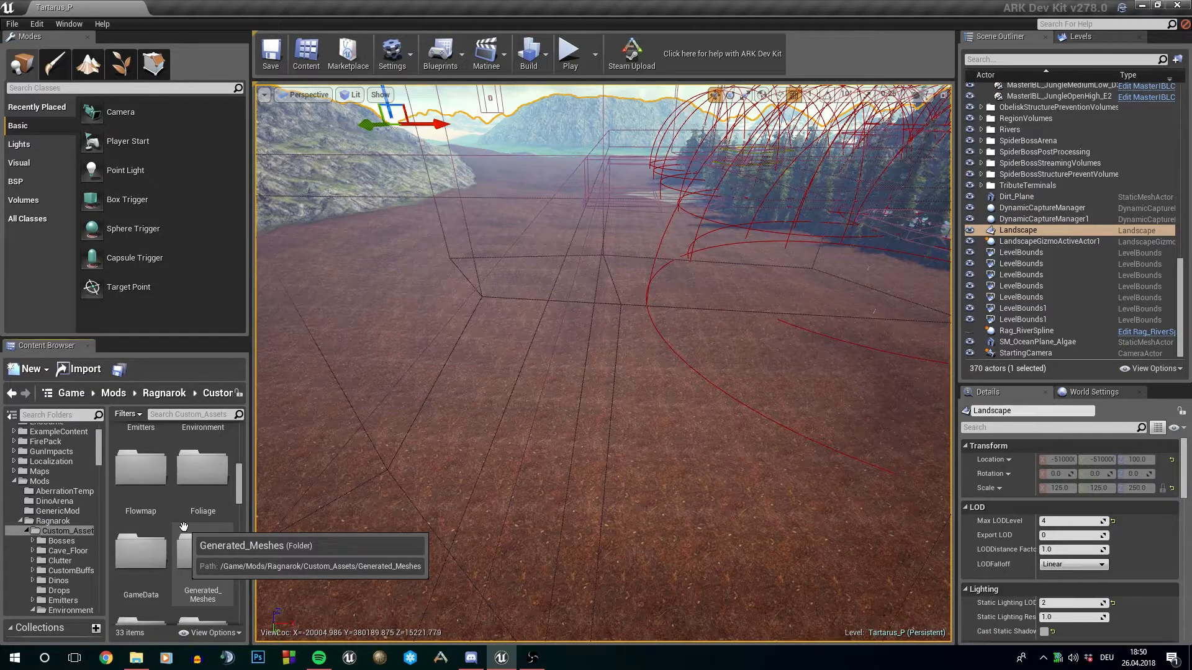
{"action": "scroll", "coordinate": [199, 513], "scroll_direction": "up", "scroll_amount": 1}
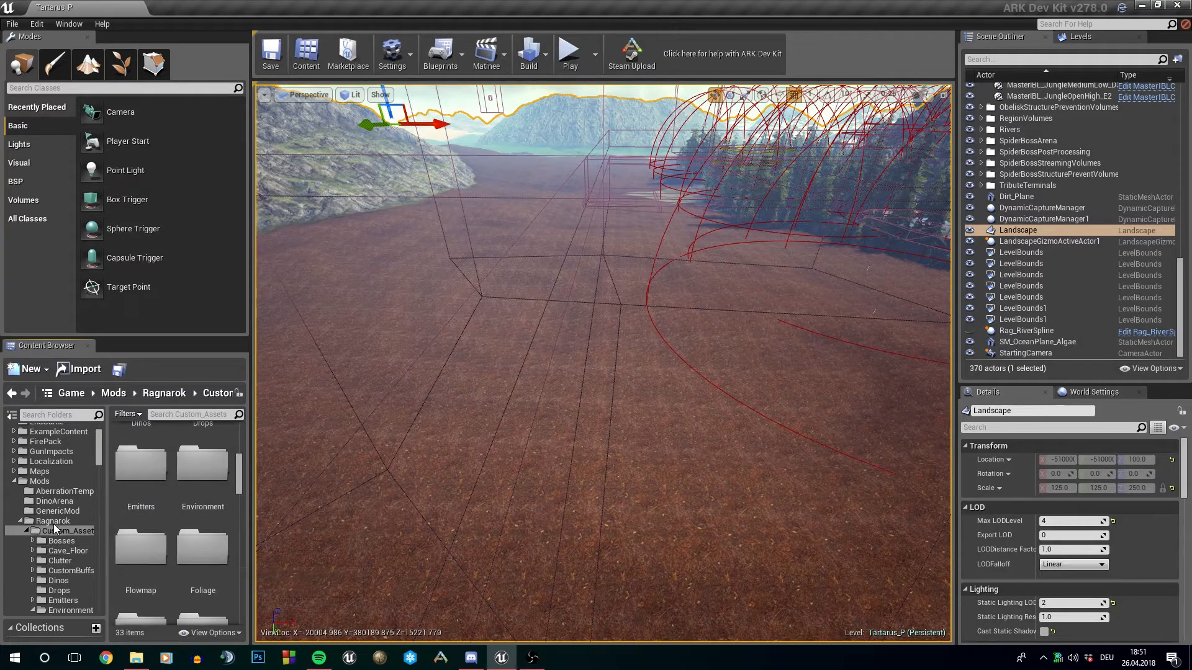
{"action": "double_click", "coordinate": [203, 472]}
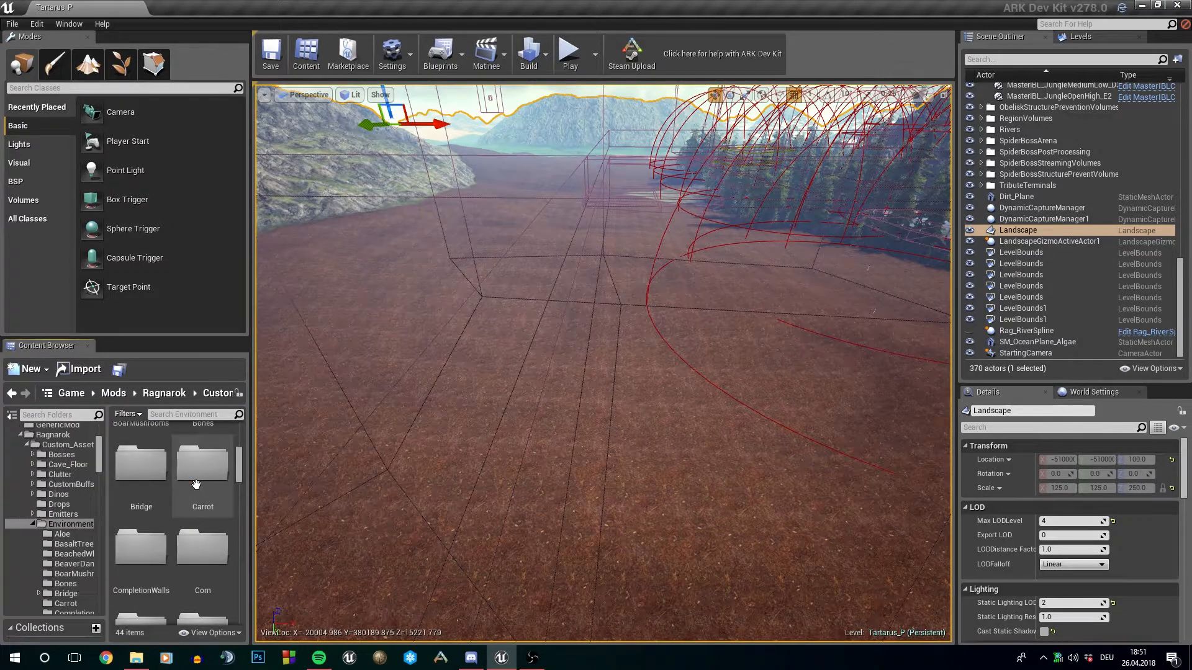
{"action": "scroll", "coordinate": [204, 492], "scroll_direction": "down", "scroll_amount": 4}
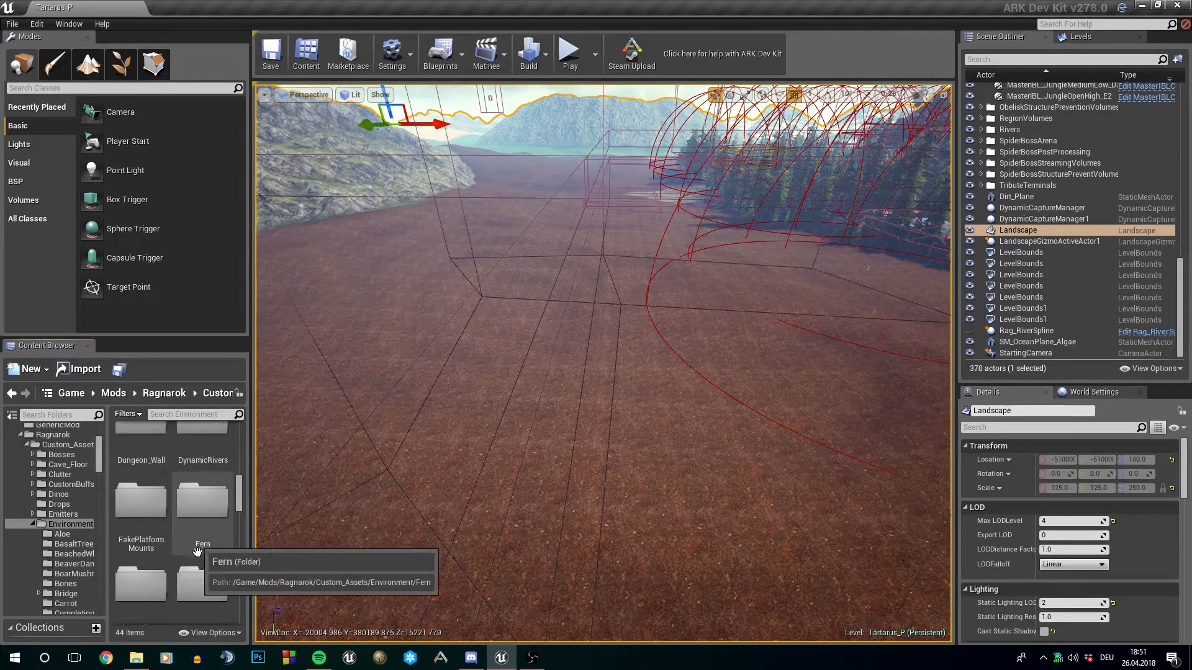
{"action": "double_click", "coordinate": [203, 442]}
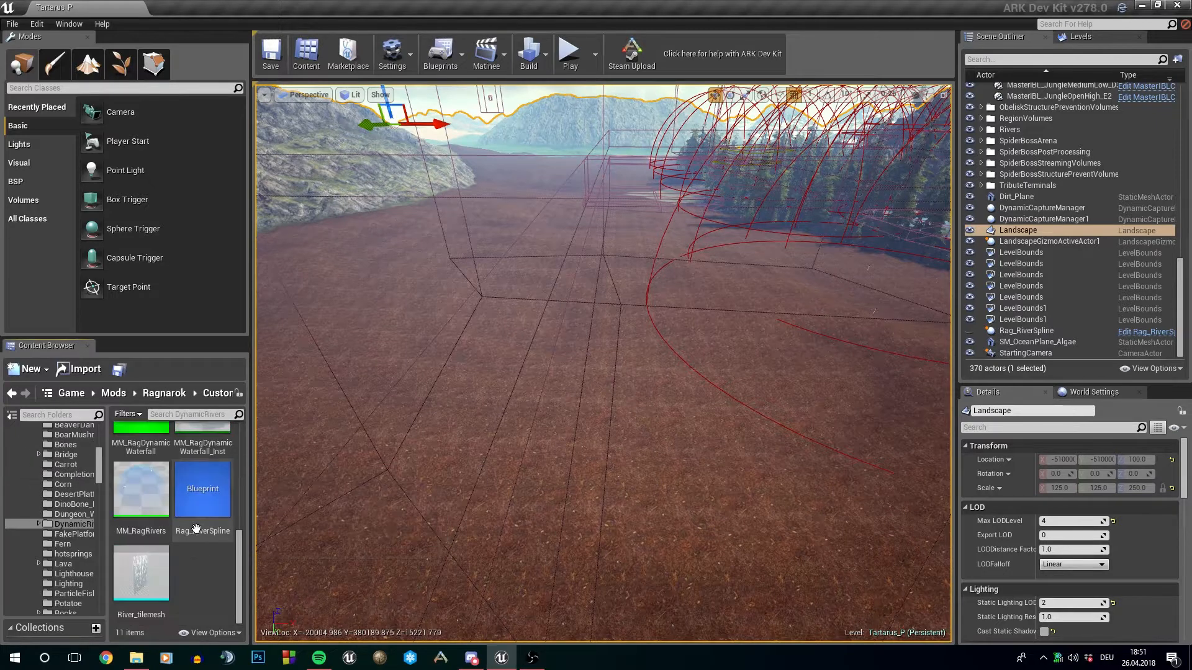
Widen the asset view and place a Rag_RiverSpline blueprint on the brown terrain.
{"action": "left_click_drag", "start_coordinate": [106, 500], "coordinate": [67, 501]}
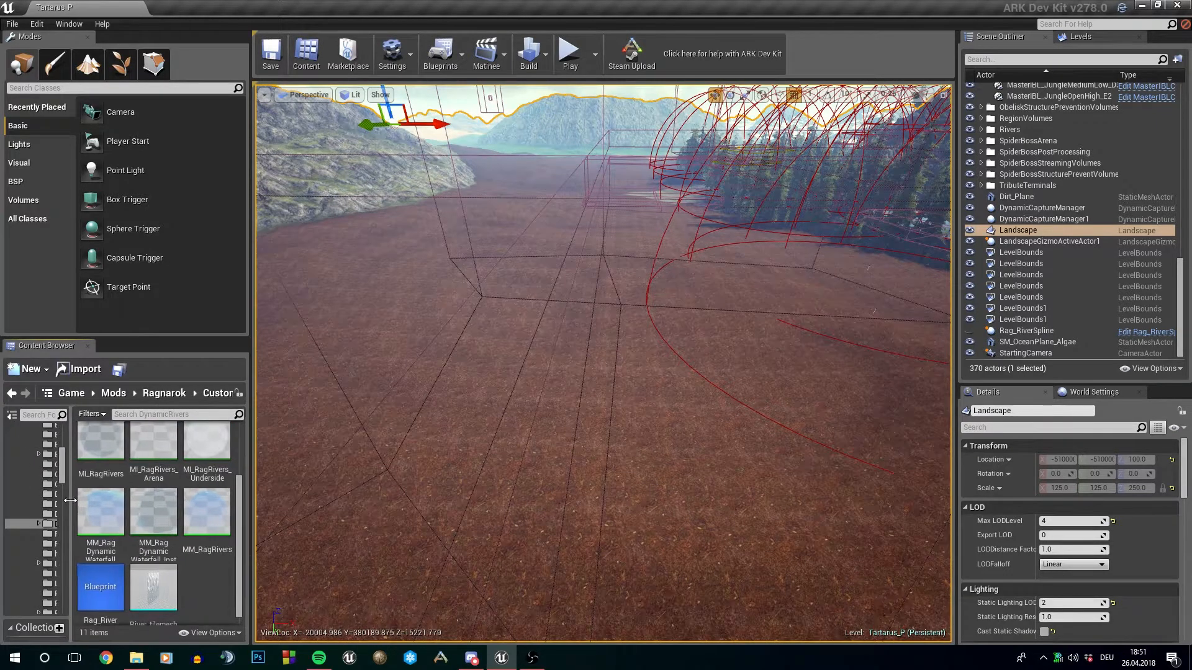
{"action": "scroll", "coordinate": [157, 527], "scroll_direction": "up", "scroll_amount": 3}
{"action": "scroll", "coordinate": [143, 546], "scroll_direction": "down", "scroll_amount": 2}
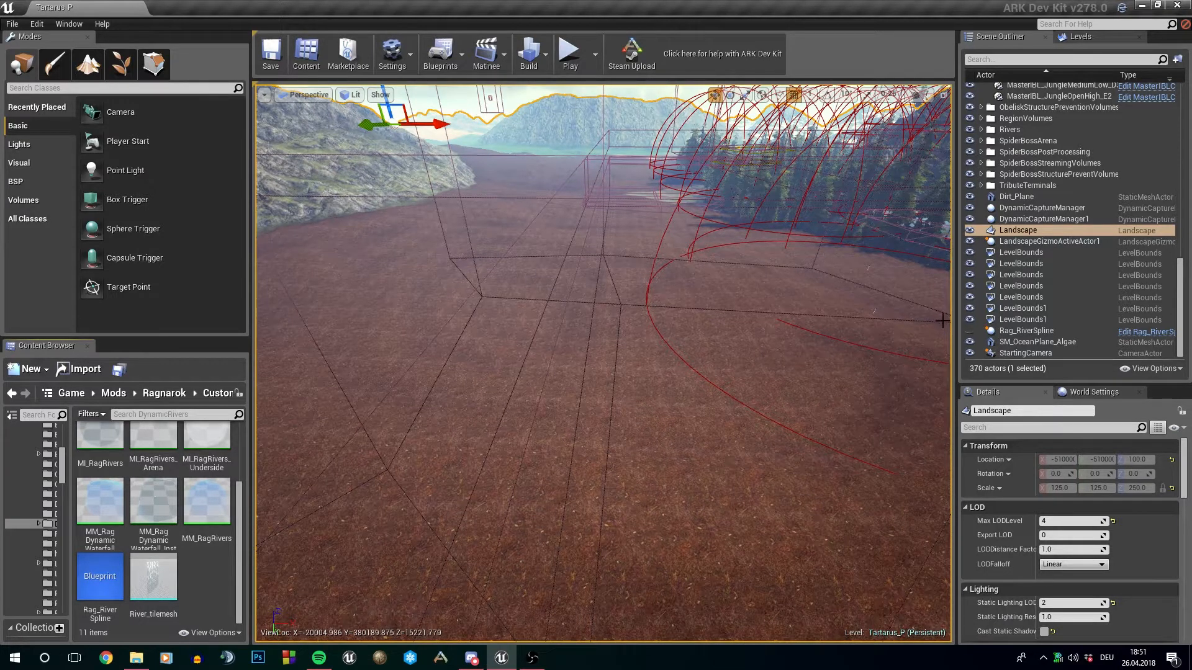
{"action": "left_click_drag", "start_coordinate": [105, 595], "coordinate": [461, 364]}
{"action": "right_click_drag", "start_coordinate": [461, 364], "coordinate": [399, 422]}
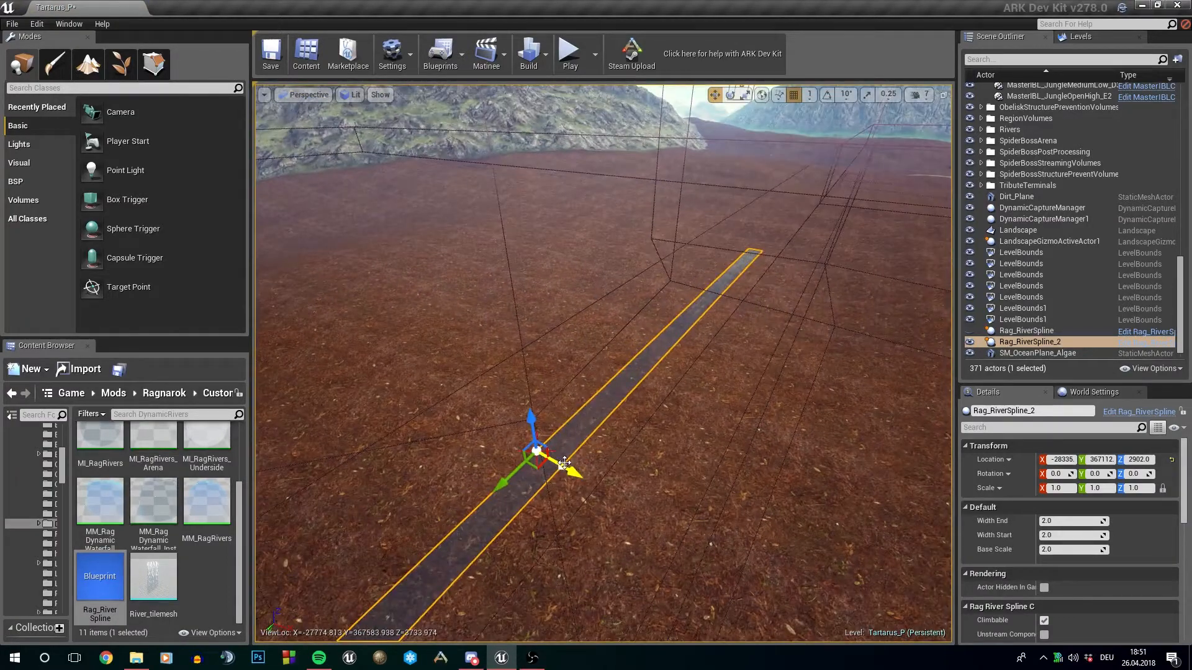
Move the end point of the placed river spline and extend the river with an additional spline point.
{"action": "left_click", "coordinate": [562, 466]}
{"action": "left_click_drag", "start_coordinate": [564, 478], "coordinate": [776, 456]}
{"action": "right_click_drag", "start_coordinate": [776, 456], "coordinate": [823, 456]}
{"action": "key", "text": "s"}
{"action": "left_click_drag", "start_coordinate": [511, 365], "coordinate": [850, 333]}
{"action": "key", "text": "d"}
{"action": "mouse_move", "coordinate": [850, 334]}
{"action": "right_mouse_down"}
{"action": "mouse_move", "coordinate": [848, 284]}
{"action": "mouse_move", "coordinate": [844, 333]}
{"action": "right_mouse_up"}
{"action": "key", "text": "w"}
Rotate the river spline's end point so that the river bends there.
{"action": "key", "text": "e"}
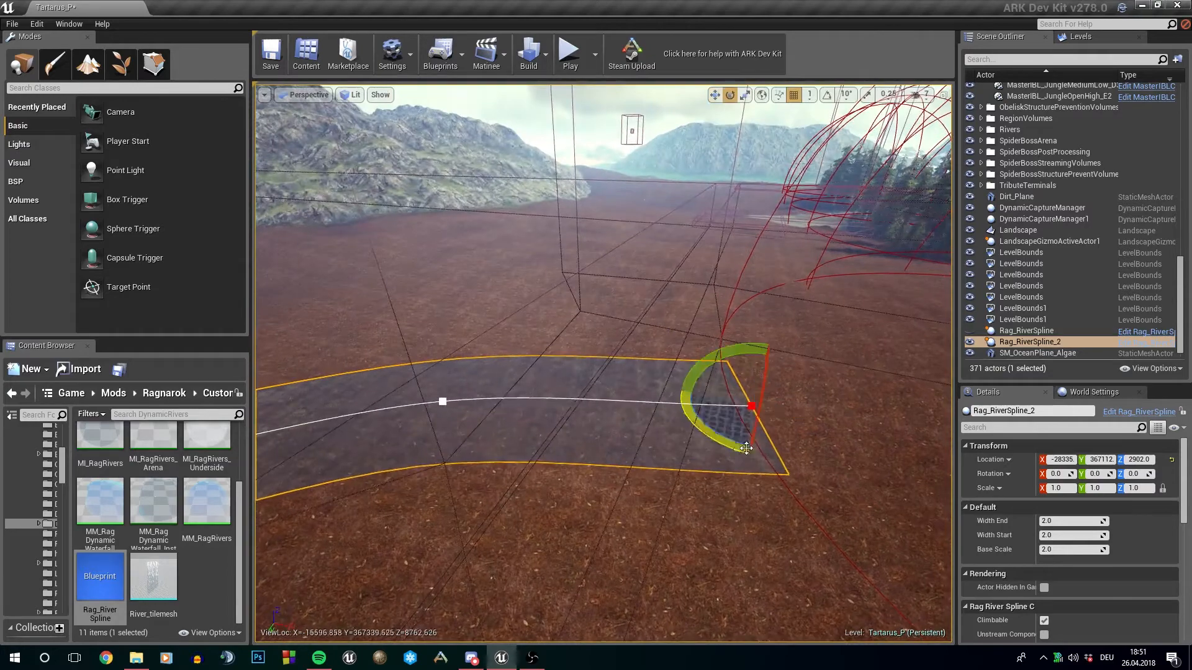
{"action": "left_click_drag", "start_coordinate": [746, 448], "coordinate": [700, 505]}
{"action": "key", "text": "f"}
Duplicate the end point outward to add another river section and rotate the new point.
{"action": "key", "text": "w"}
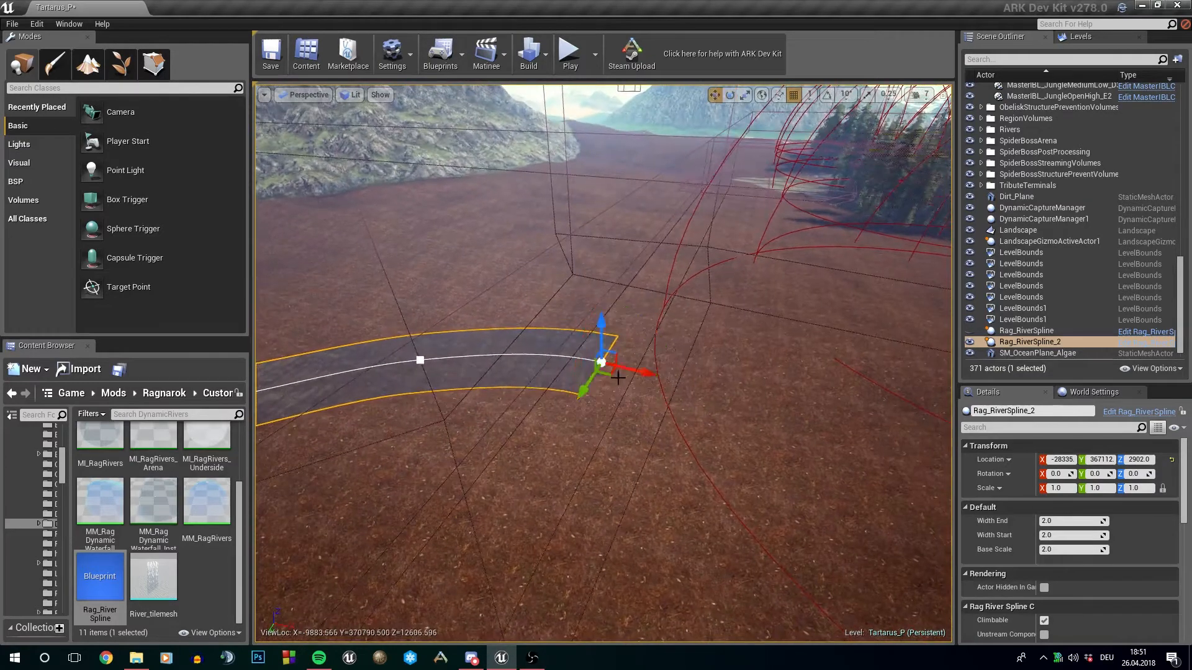
{"action": "left_click_drag", "start_coordinate": [613, 373], "coordinate": [881, 407], "text": "alt"}
{"action": "key", "text": "e"}
{"action": "left_click_drag", "start_coordinate": [715, 346], "coordinate": [680, 349]}
{"action": "key", "text": "d"}
{"action": "right_click_drag", "start_coordinate": [694, 413], "coordinate": [478, 459]}
Set the new river spline's Width End and Width Start to 10.
{"action": "left_click", "coordinate": [1069, 522]}
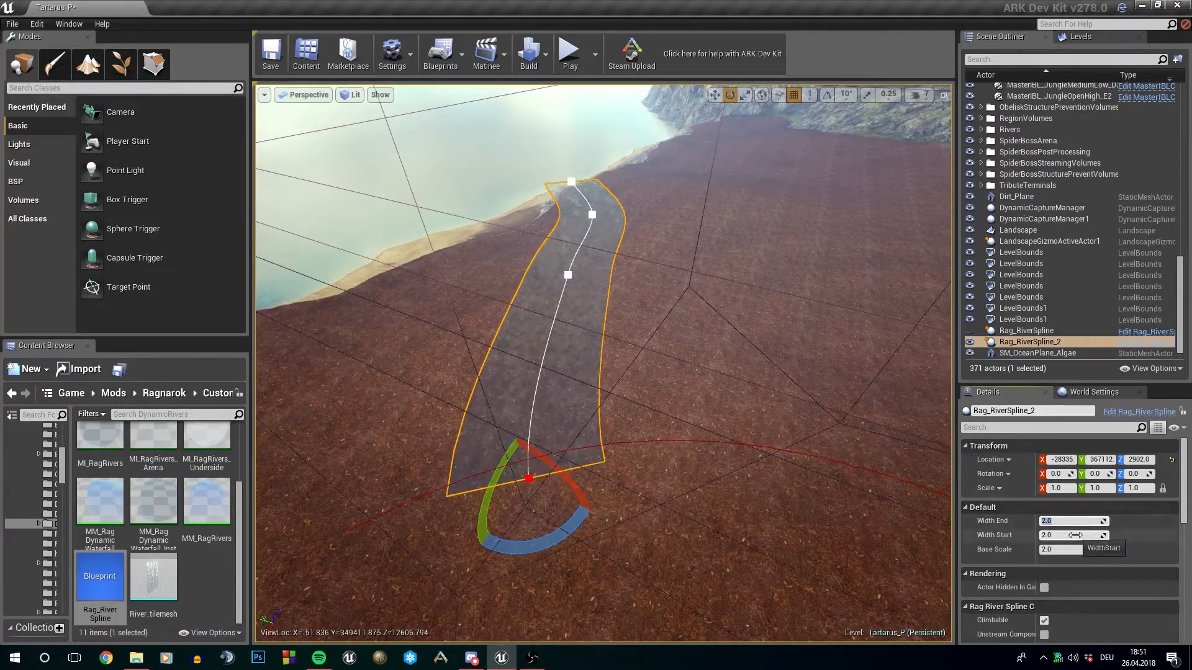
{"action": "type", "text": "10"}
{"action": "key", "text": "Tab"}
{"action": "type", "text": "10"}
{"action": "key", "text": "Return"}
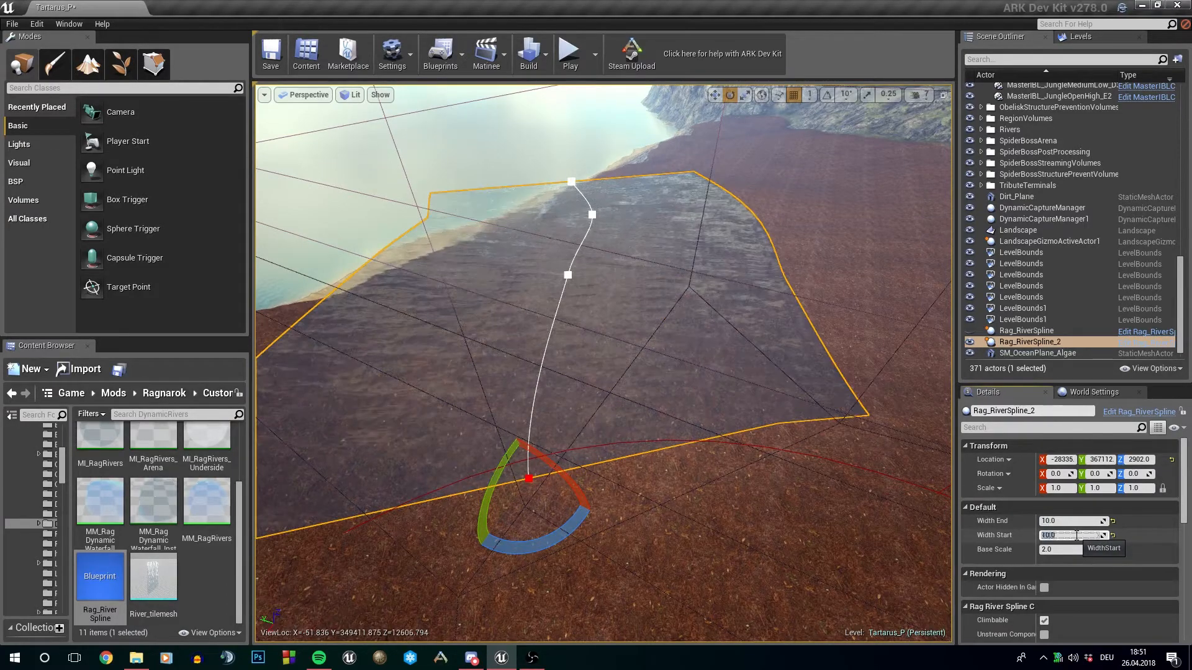
Move the second spline point of the widened river to reshape its curve.
{"action": "key", "text": "w"}
{"action": "right_click_drag", "start_coordinate": [604, 373], "coordinate": [645, 298]}
{"action": "key", "text": "s"}
{"action": "right_click_drag", "start_coordinate": [398, 366], "coordinate": [445, 375]}
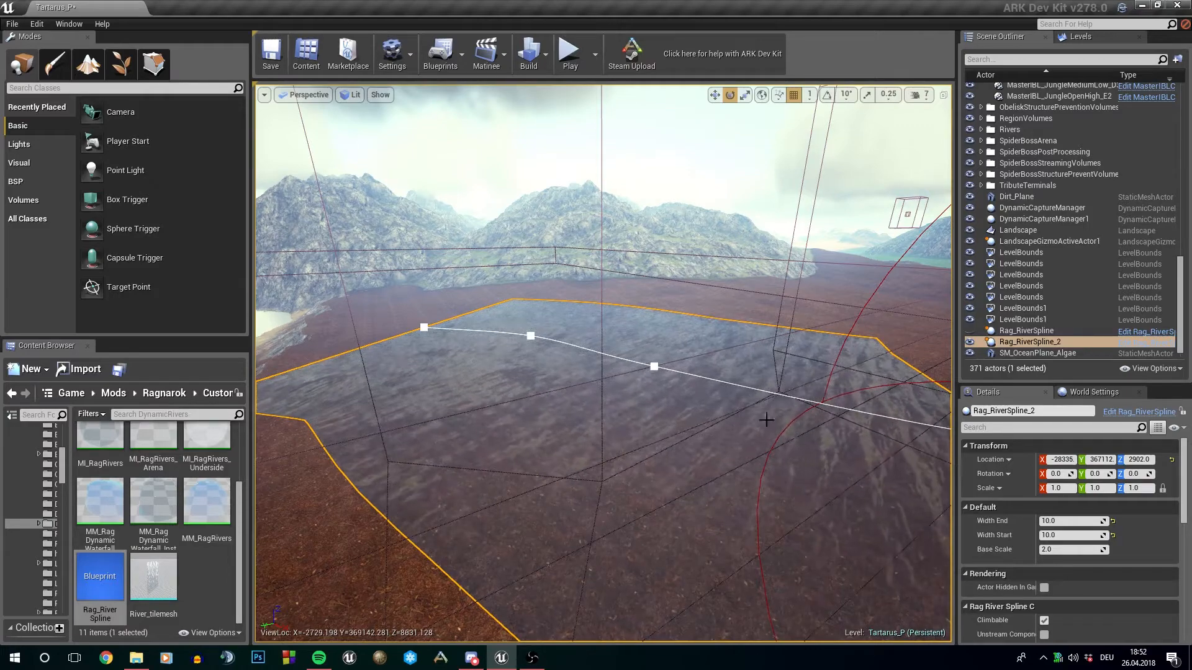
{"action": "key", "text": "w"}
{"action": "key", "text": "a"}
{"action": "right_click_drag", "start_coordinate": [547, 388], "coordinate": [568, 397]}
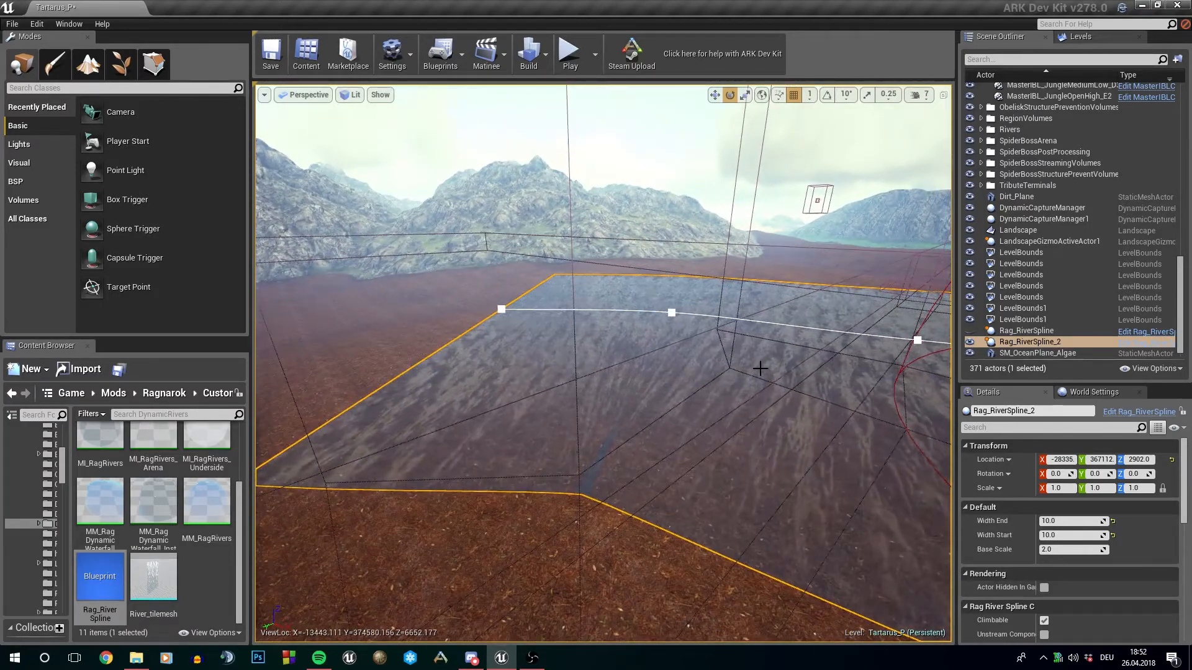
{"action": "left_click", "coordinate": [672, 314]}
{"action": "key", "text": "w"}
{"action": "left_click_drag", "start_coordinate": [677, 318], "coordinate": [728, 341]}
{"action": "key", "text": "s"}
{"action": "right_click_drag", "start_coordinate": [758, 394], "coordinate": [807, 442]}
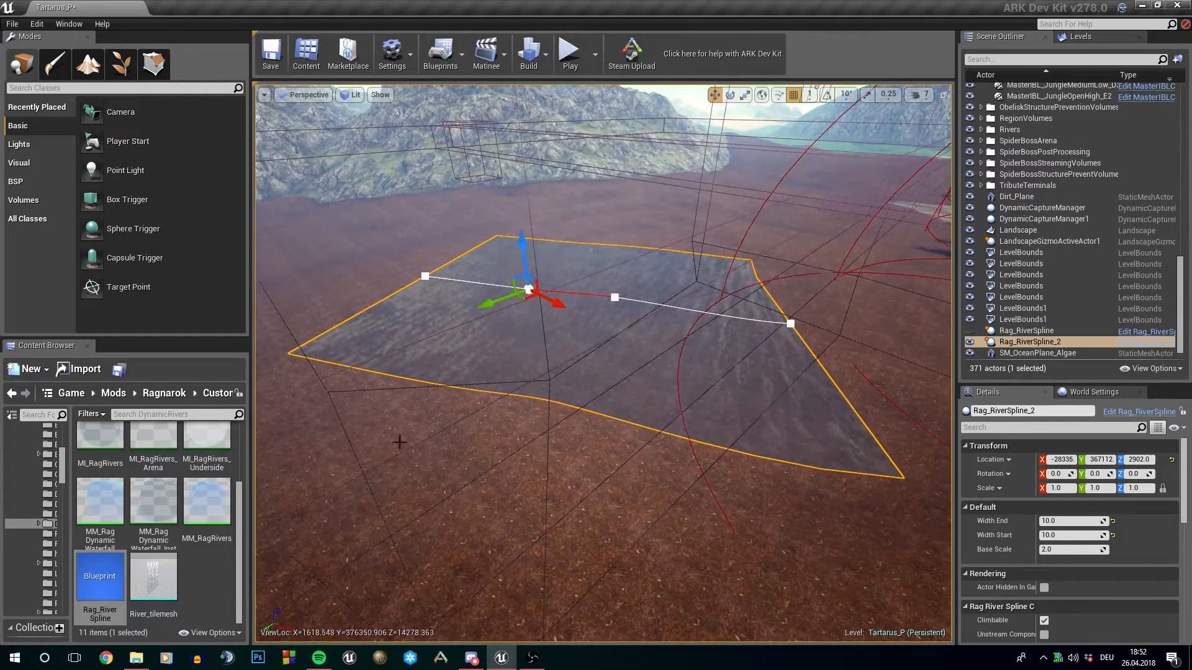
Delete the Rag_RiverSpline_2 actor from the level.
{"action": "scroll", "coordinate": [198, 571], "scroll_direction": "up", "scroll_amount": 3}
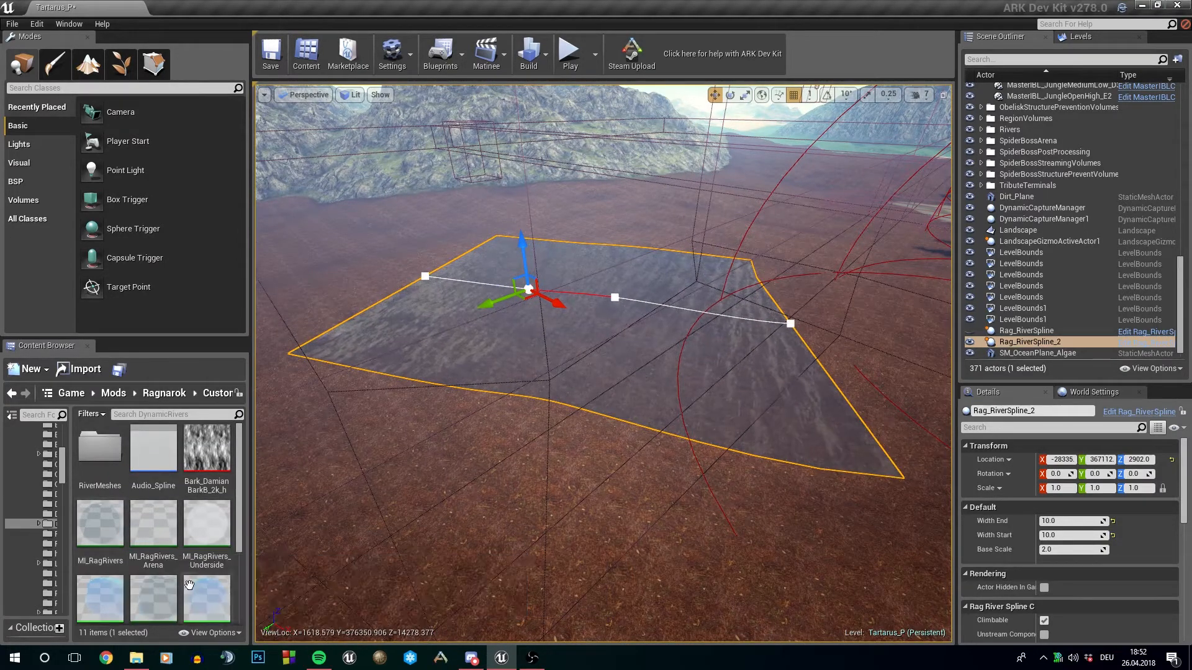
{"action": "scroll", "coordinate": [189, 585], "scroll_direction": "down", "scroll_amount": 3}
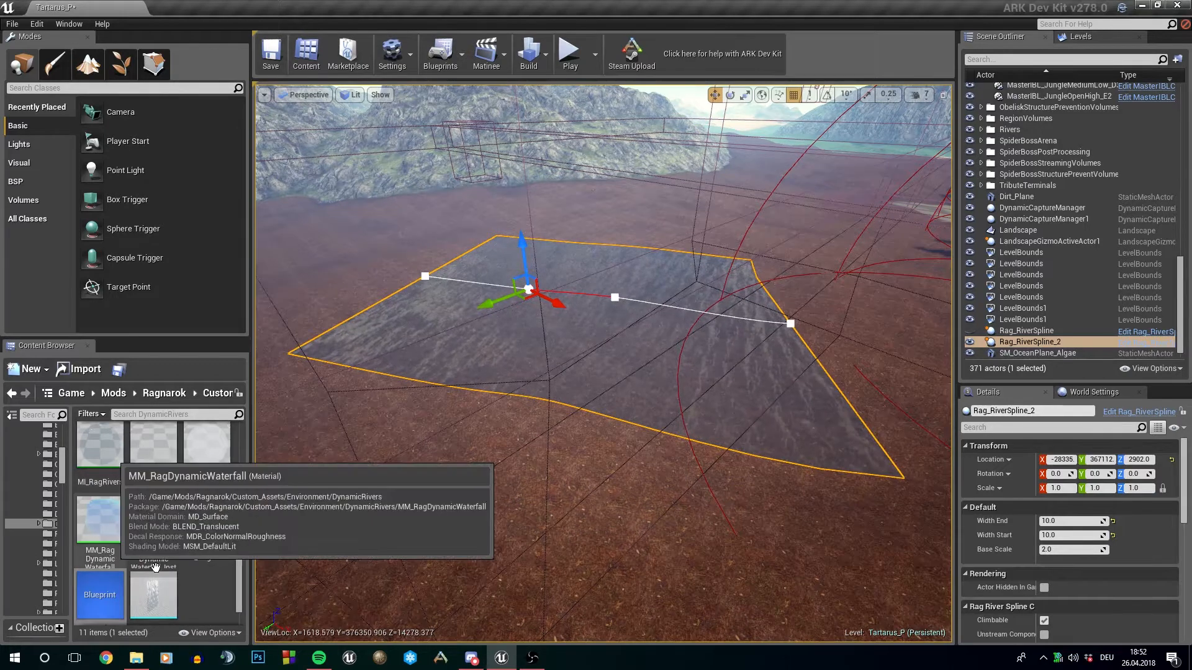
{"action": "scroll", "coordinate": [366, 495], "scroll_direction": "up", "scroll_amount": 1}
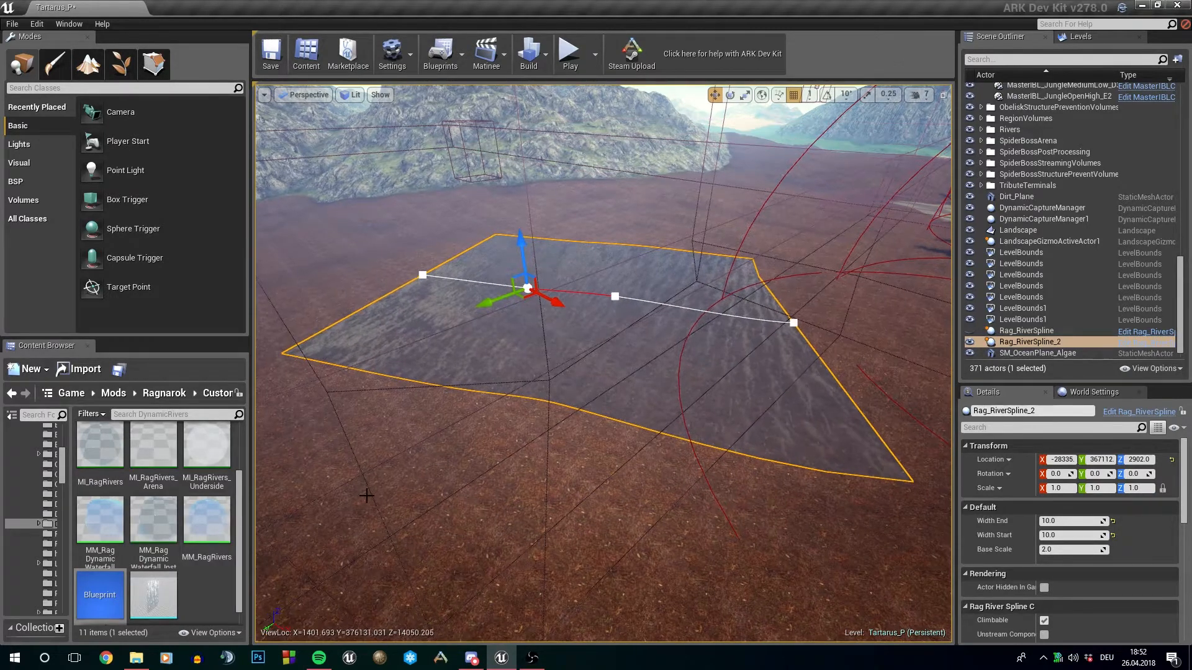
{"action": "scroll", "coordinate": [182, 512], "scroll_direction": "up", "scroll_amount": 3}
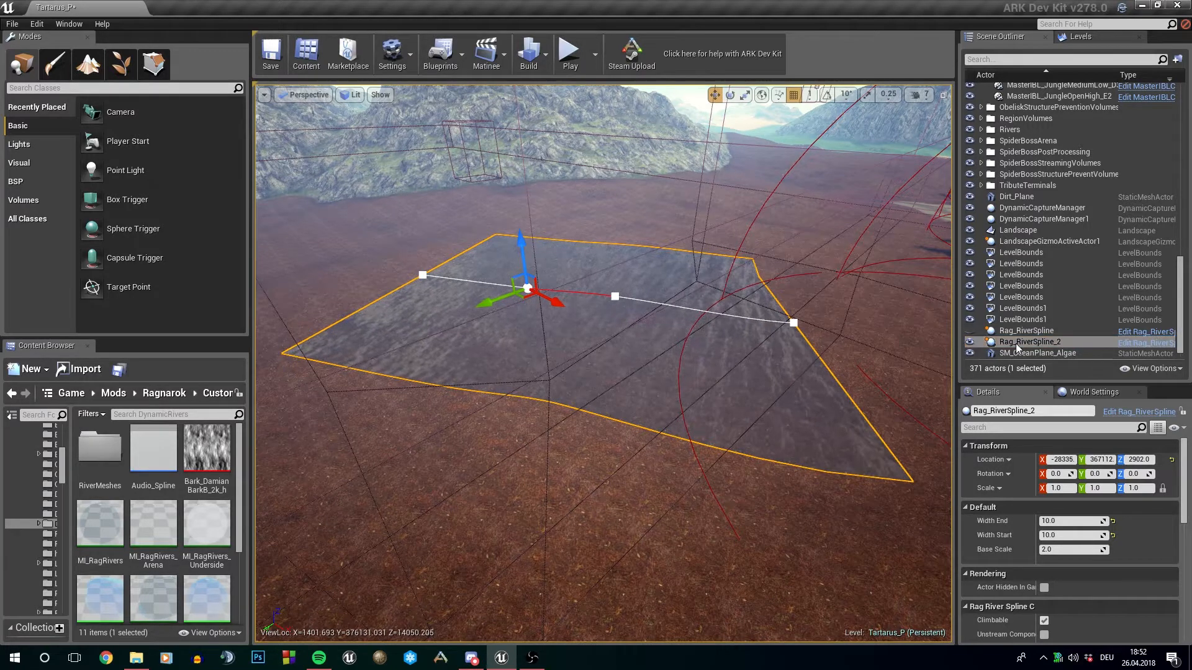
{"action": "left_click", "coordinate": [1048, 341]}
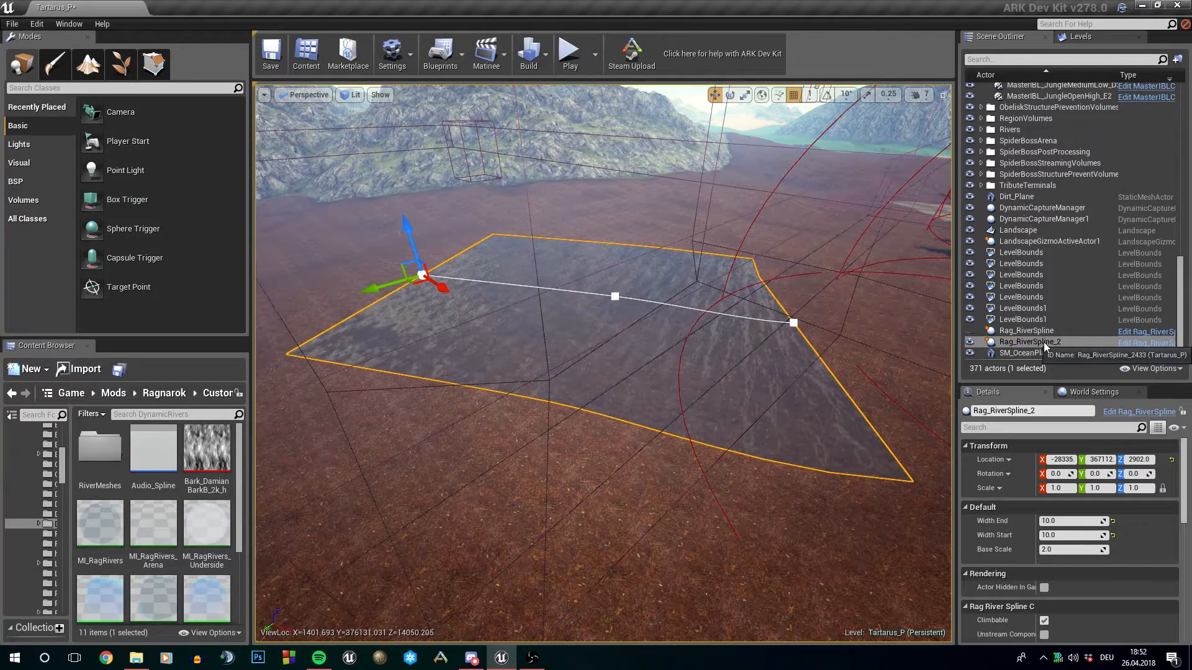
{"action": "key", "text": "Delete"}
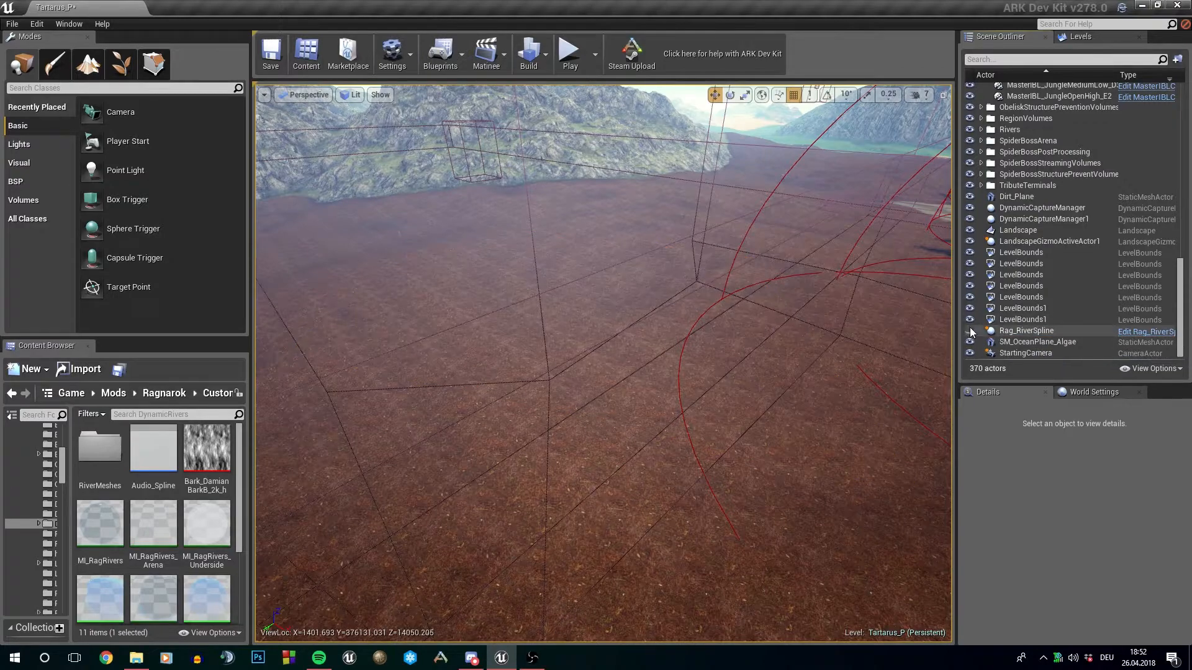
Show the hidden Rag_RiverSpline actor and select it in the viewport with its whole lake outline in view.
{"action": "key", "text": "w"}
{"action": "right_click_drag", "start_coordinate": [603, 363], "coordinate": [658, 313]}
{"action": "right_click_drag", "start_coordinate": [438, 261], "coordinate": [439, 291]}
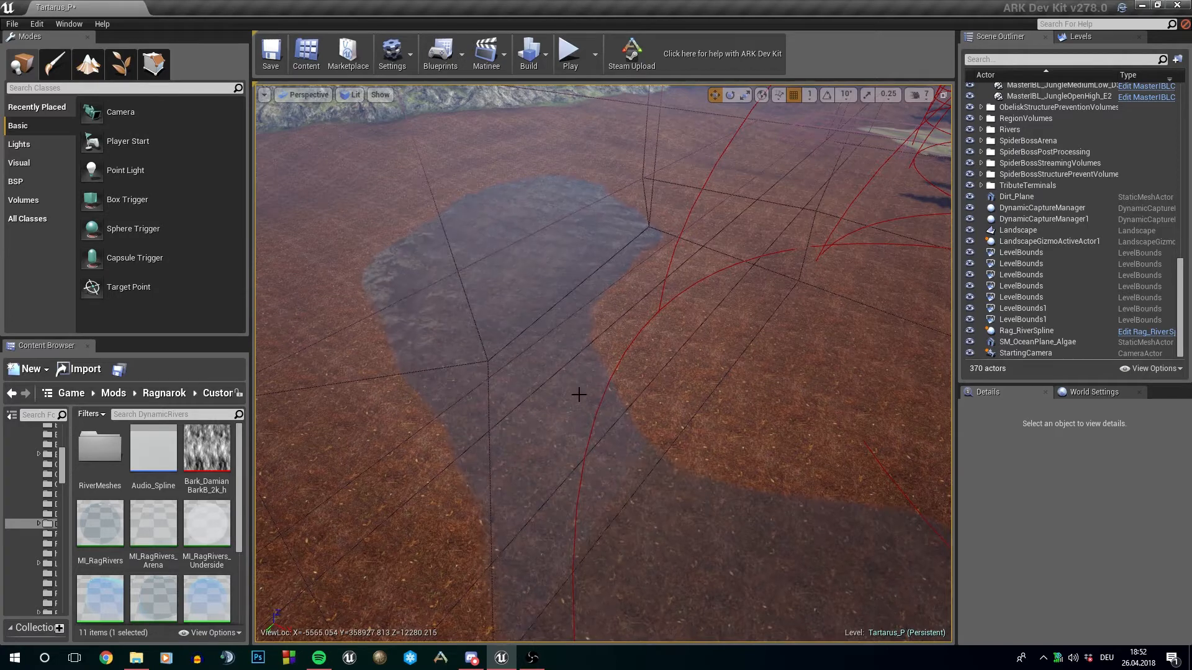
{"action": "left_click", "coordinate": [496, 238]}
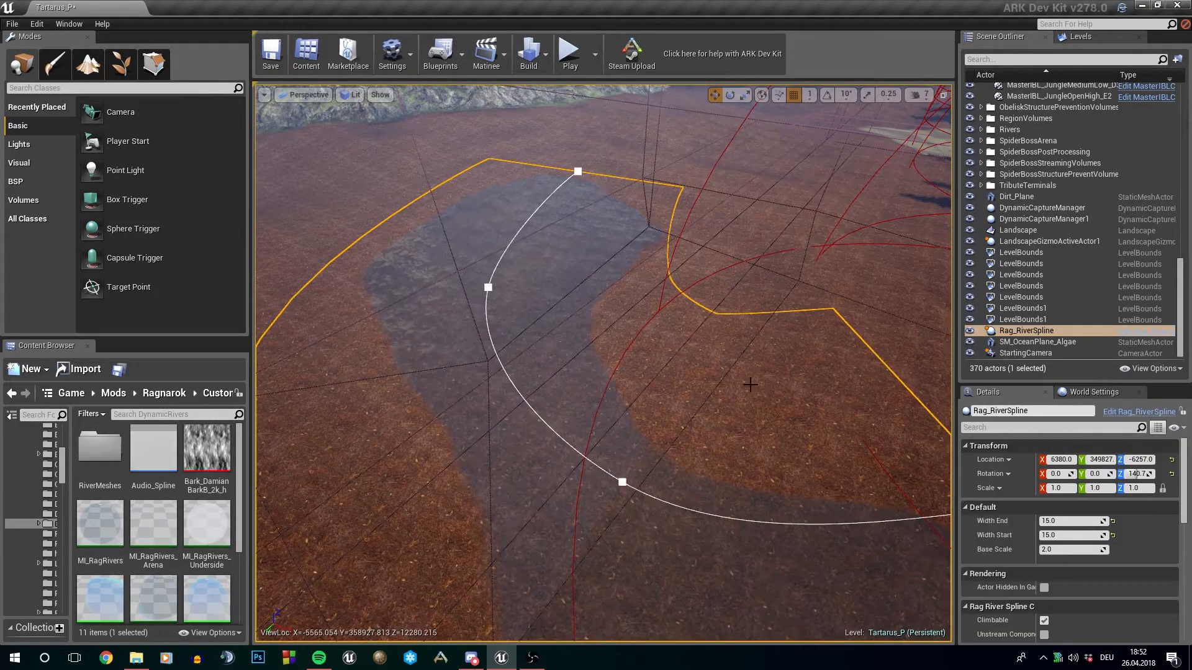
{"action": "right_click_drag", "start_coordinate": [404, 329], "coordinate": [757, 383]}
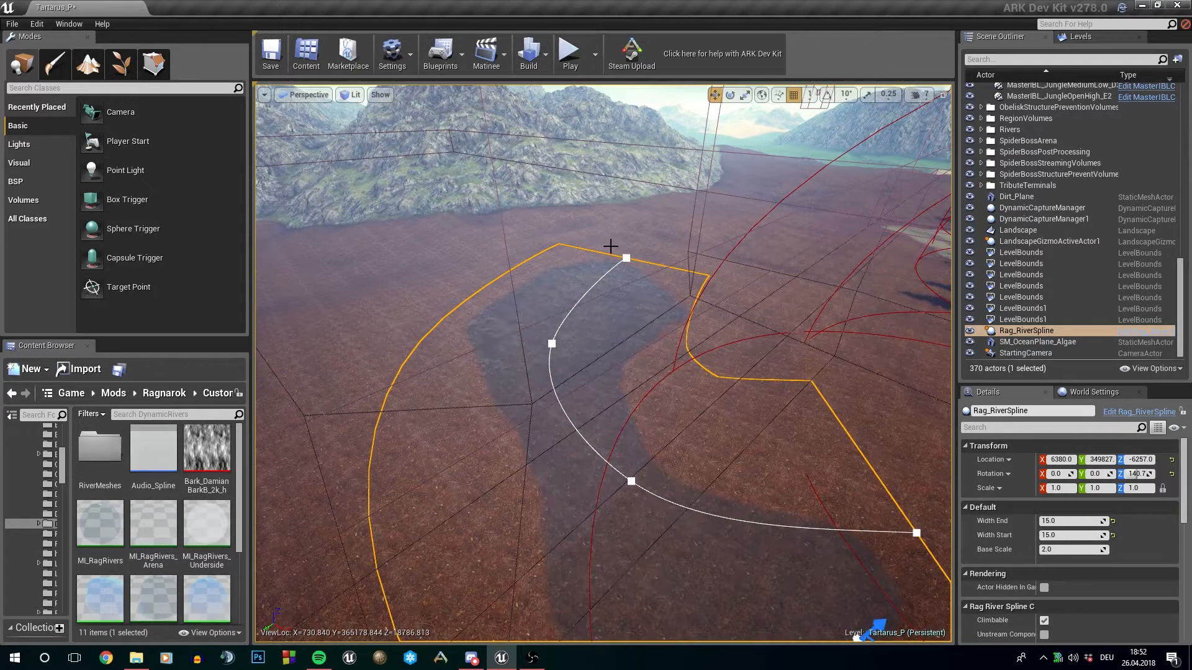
{"action": "right_click_drag", "start_coordinate": [733, 525], "coordinate": [801, 568]}
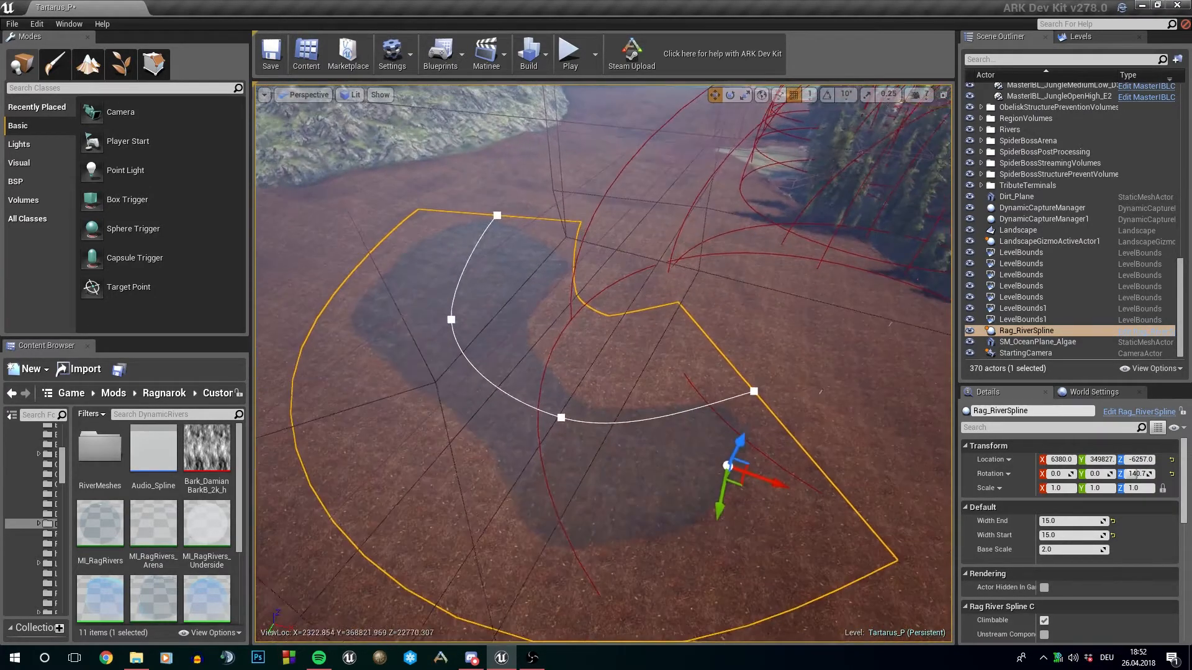
{"action": "left_click", "coordinate": [741, 290]}
{"action": "left_click", "coordinate": [500, 328]}
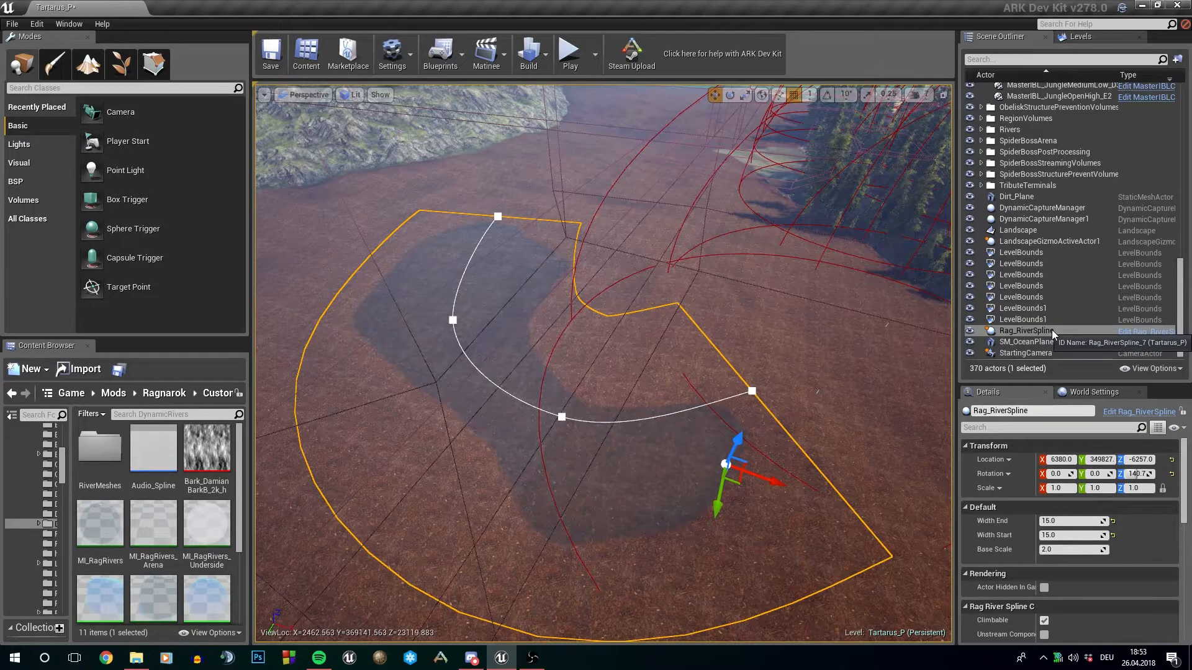
Save the persistent level, keeping Rag_RiverSpline selected.
{"action": "left_click", "coordinate": [1083, 37]}
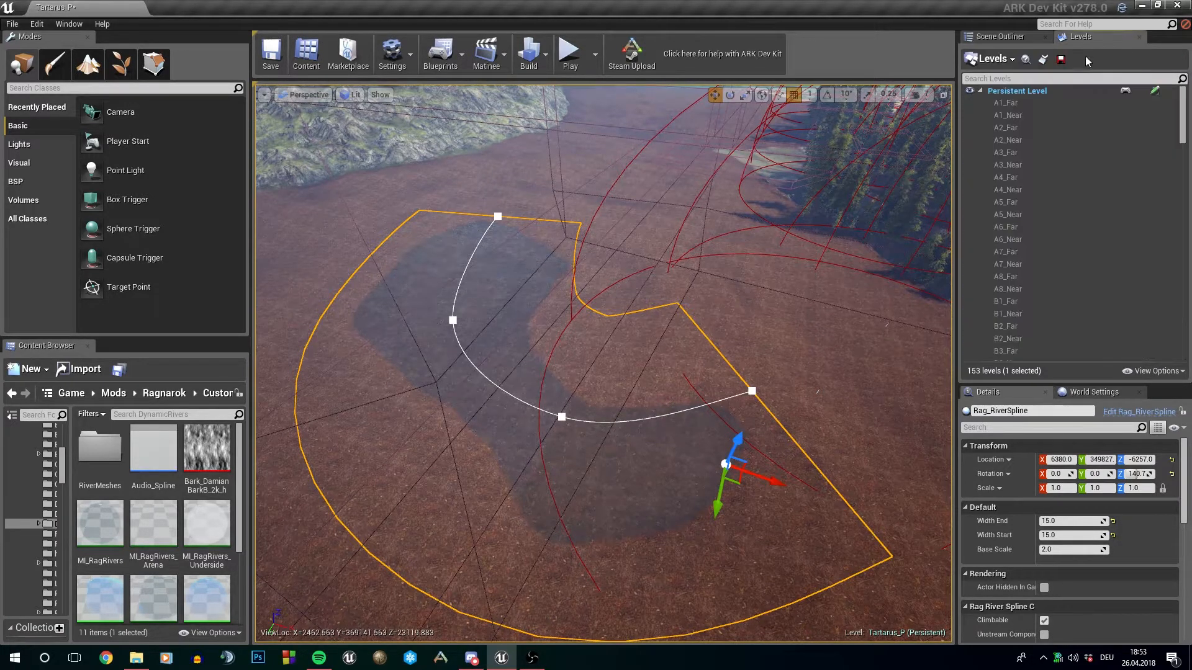
{"action": "key", "text": "ctrl+s"}
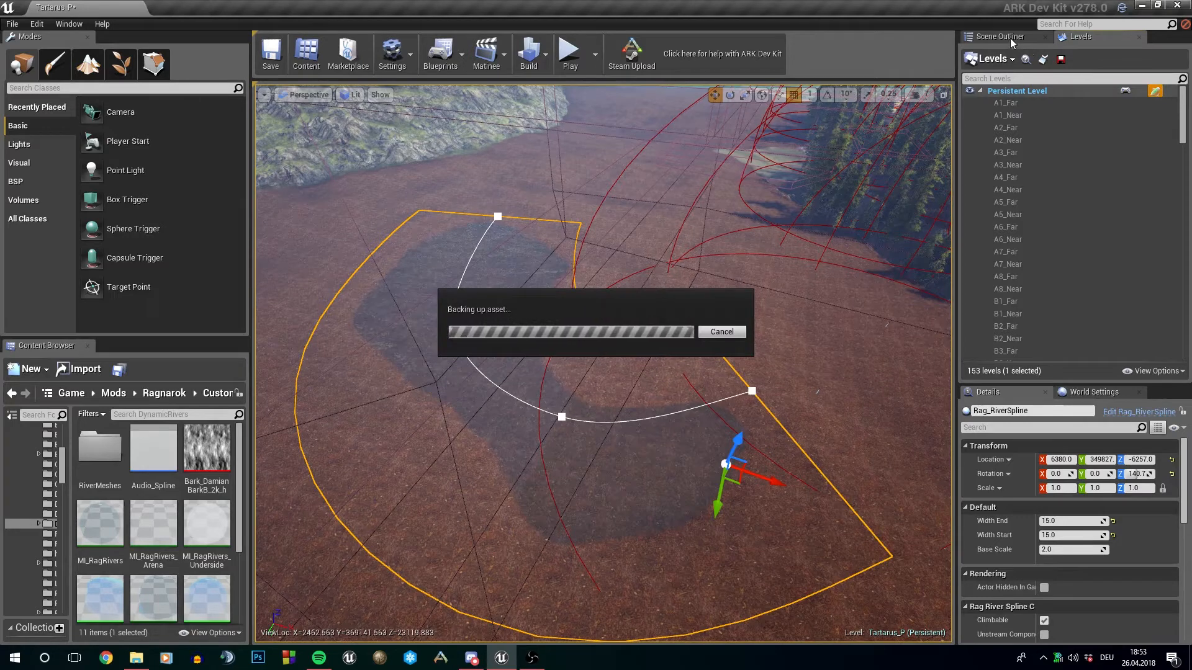
{"action": "left_click", "coordinate": [1009, 38]}
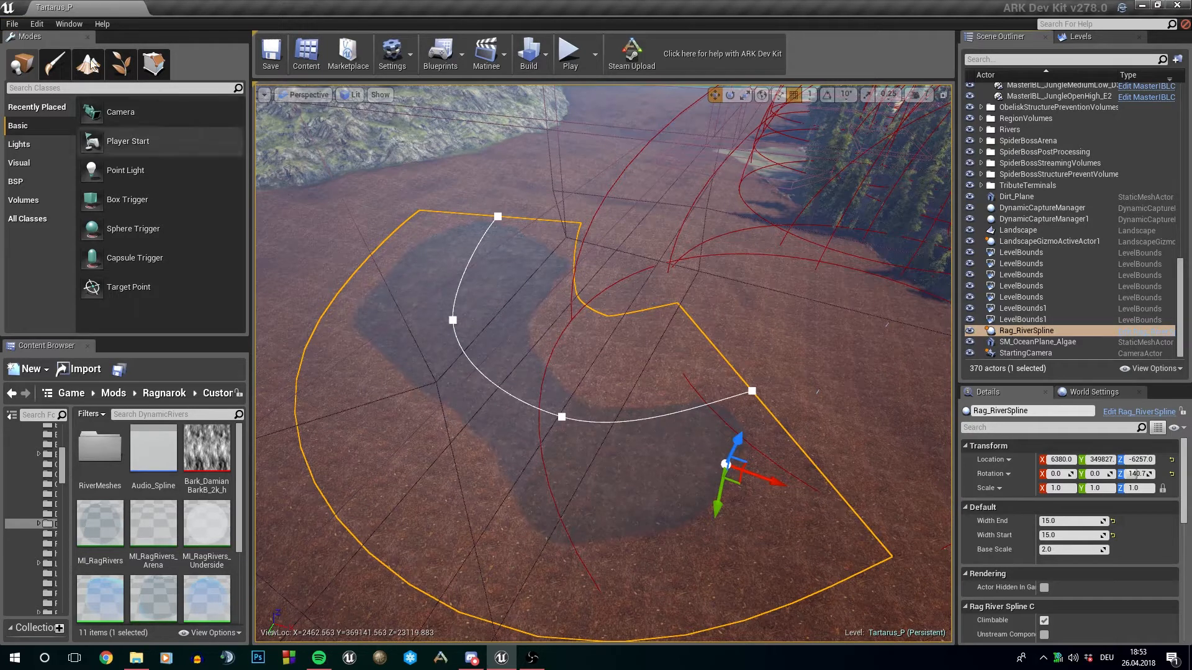
Export the selected Rag_RiverSpline actor as G4_Lake.fbx into the RiversAndLakes folder on the desktop.
{"action": "left_click", "coordinate": [12, 23]}
{"action": "left_click", "coordinate": [66, 211]}
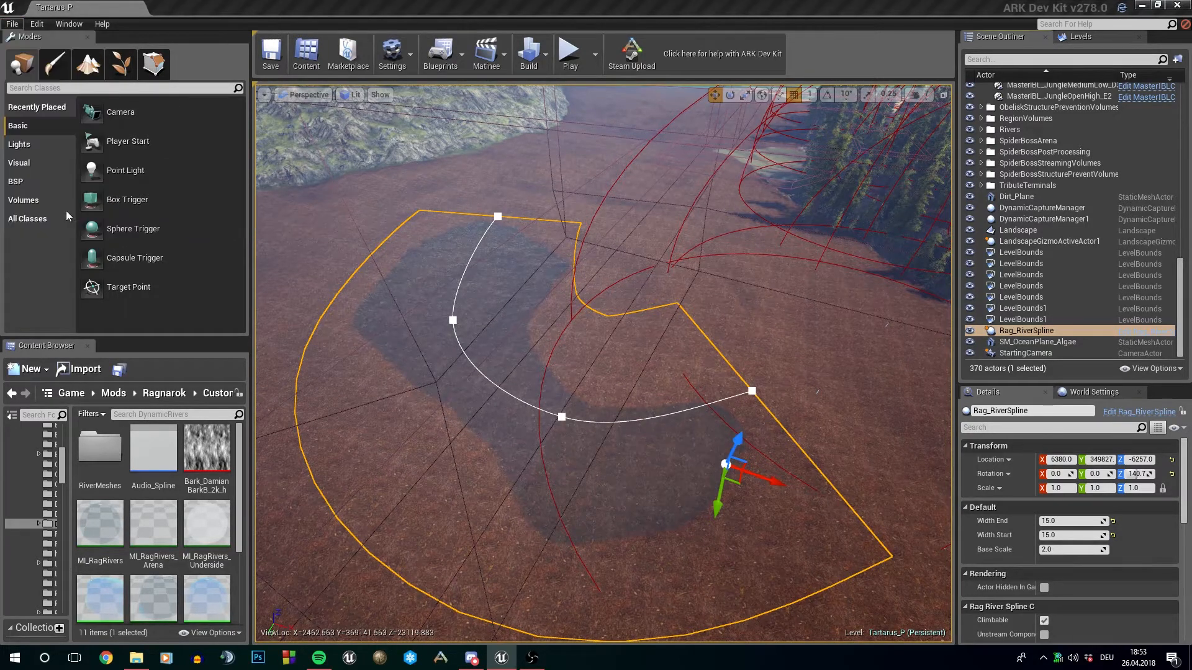
{"action": "left_click", "coordinate": [302, 362]}
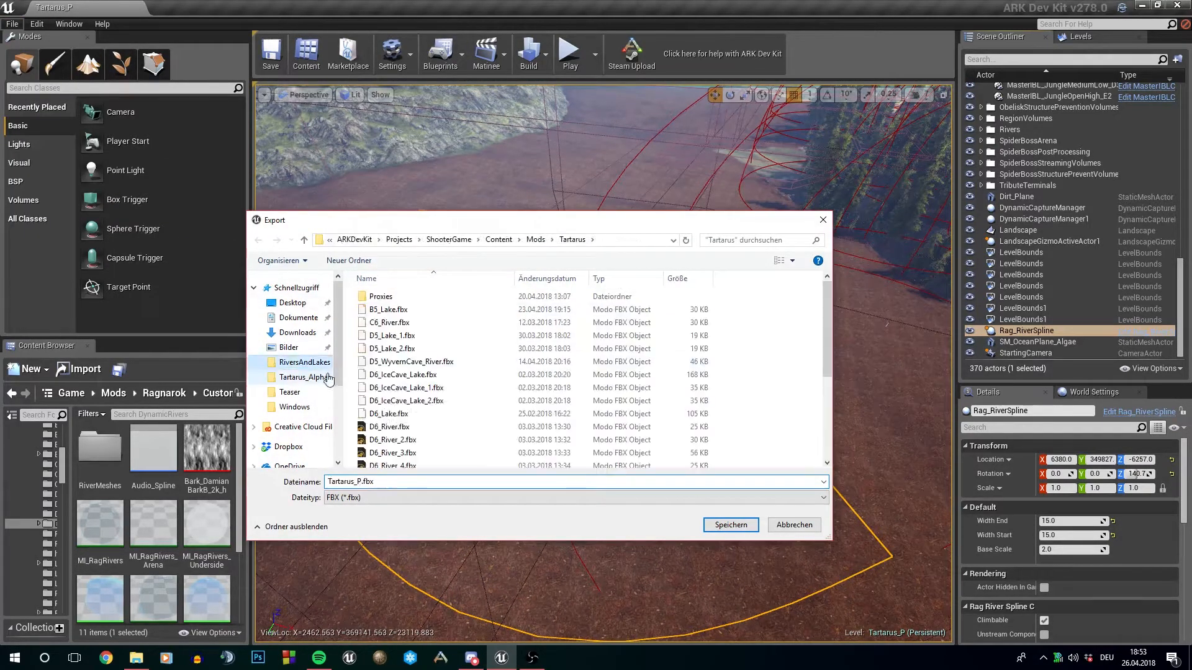
{"action": "left_click", "coordinate": [445, 481]}
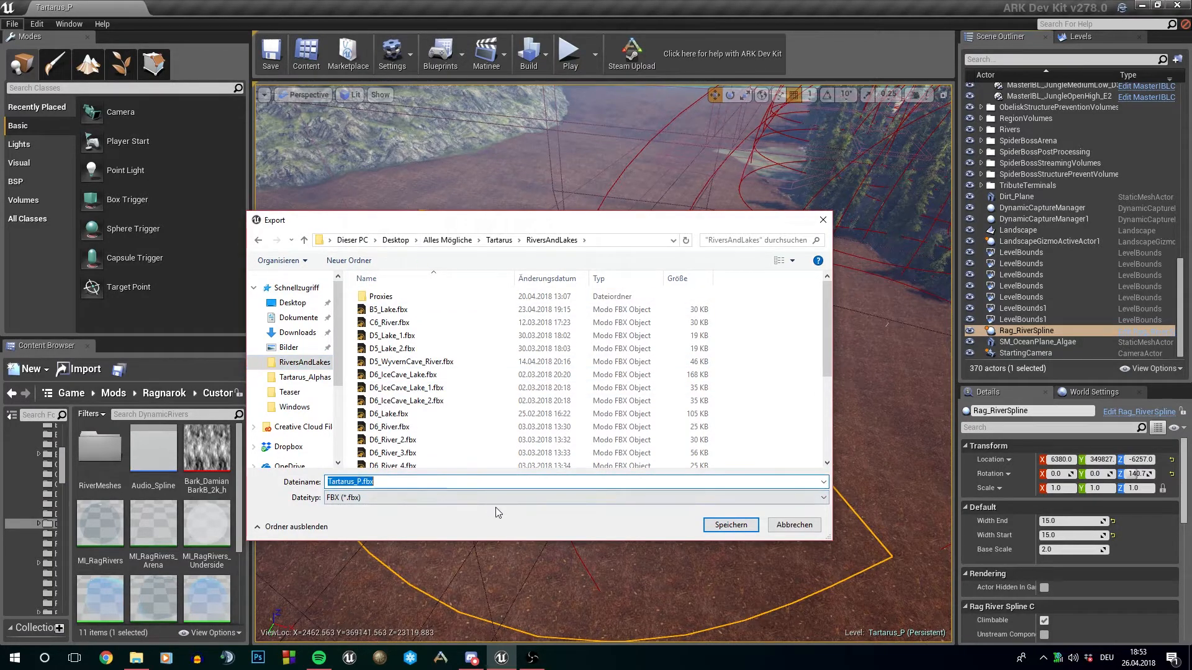
{"action": "type", "text": "G"}
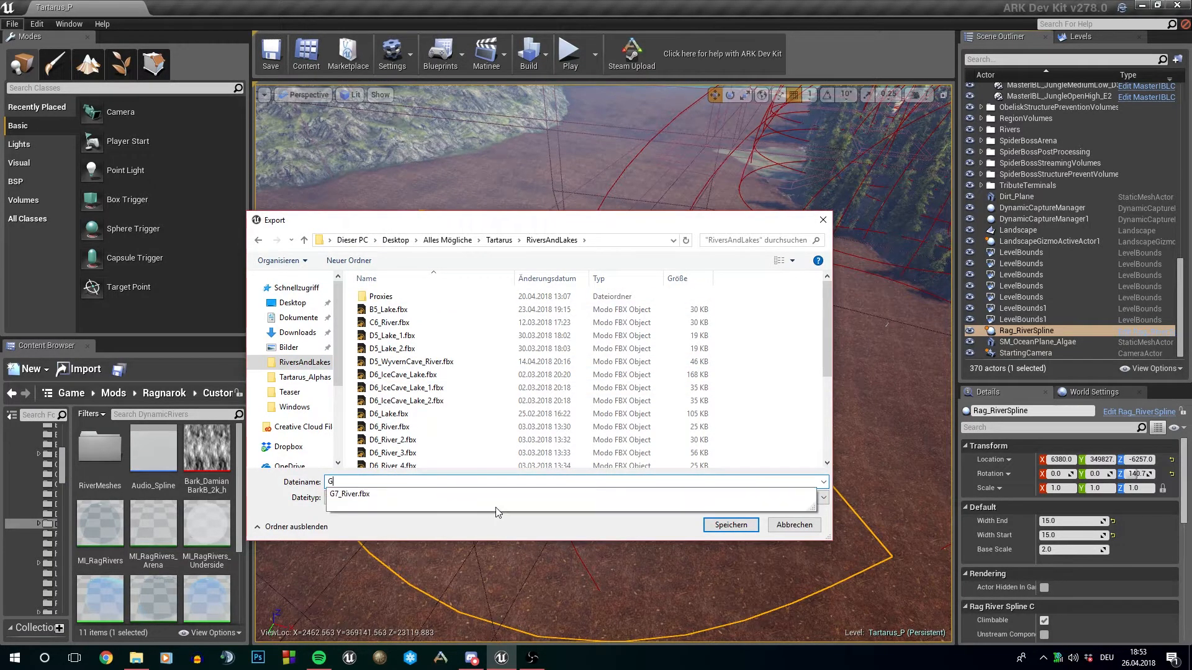
{"action": "type", "text": "4_Lake"}
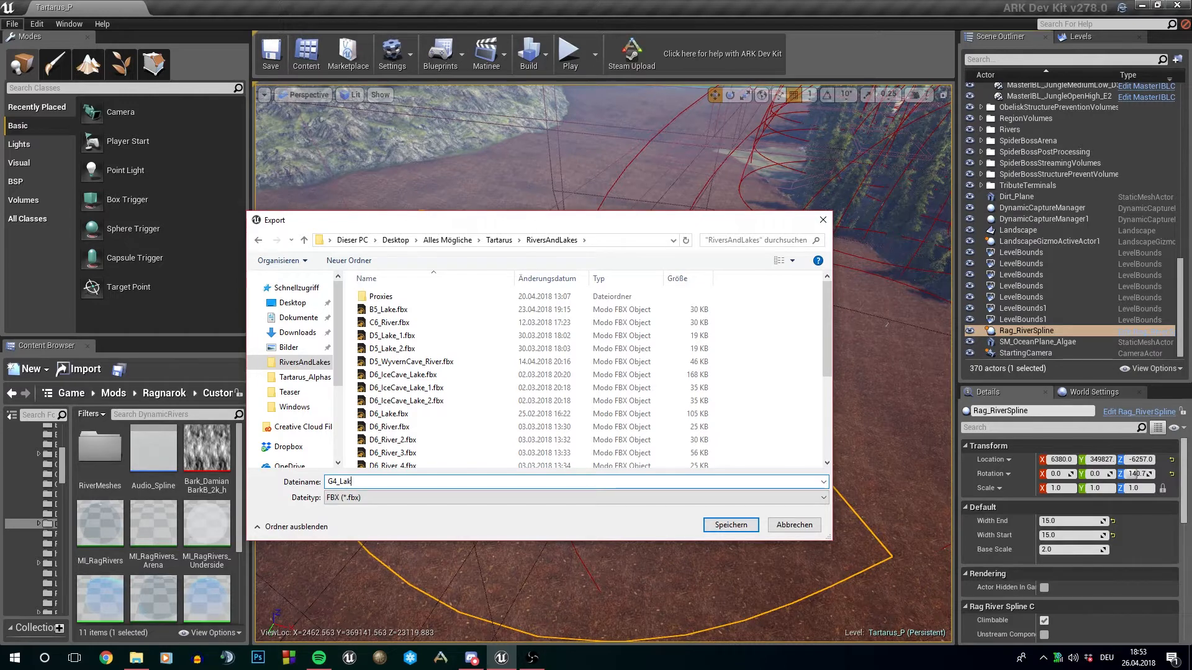
{"action": "key", "text": "Return"}
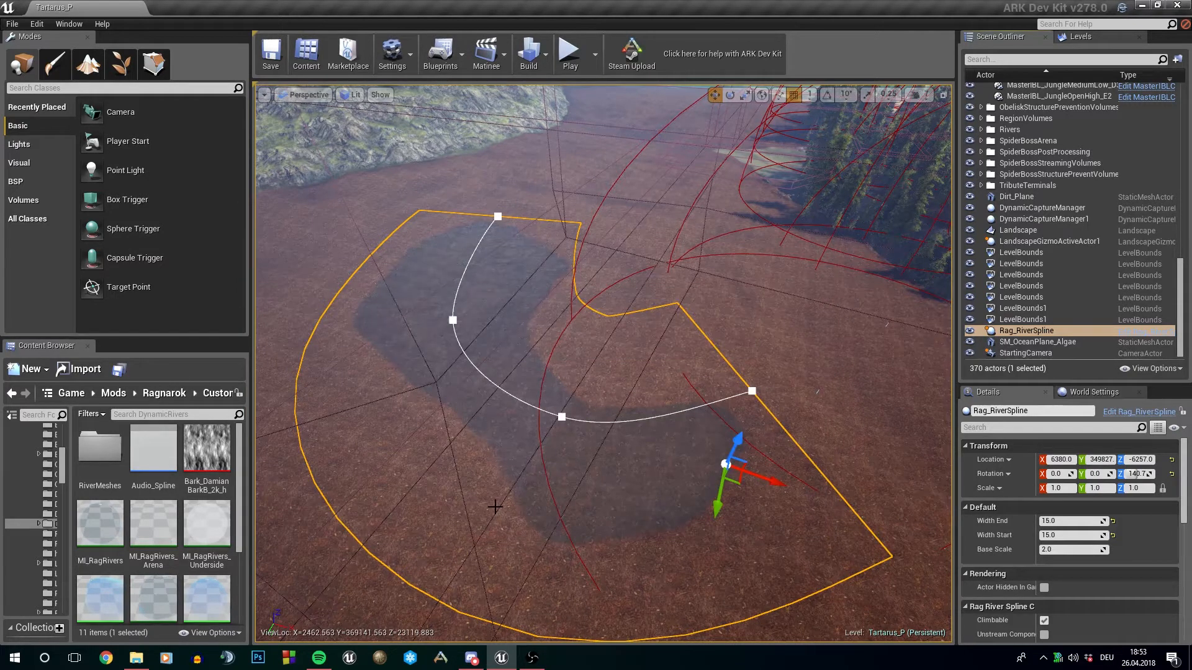
Hide the Rag_RiverSpline actor in the level and widen the folder tree of the Content Browser.
{"action": "left_click", "coordinate": [1095, 330]}
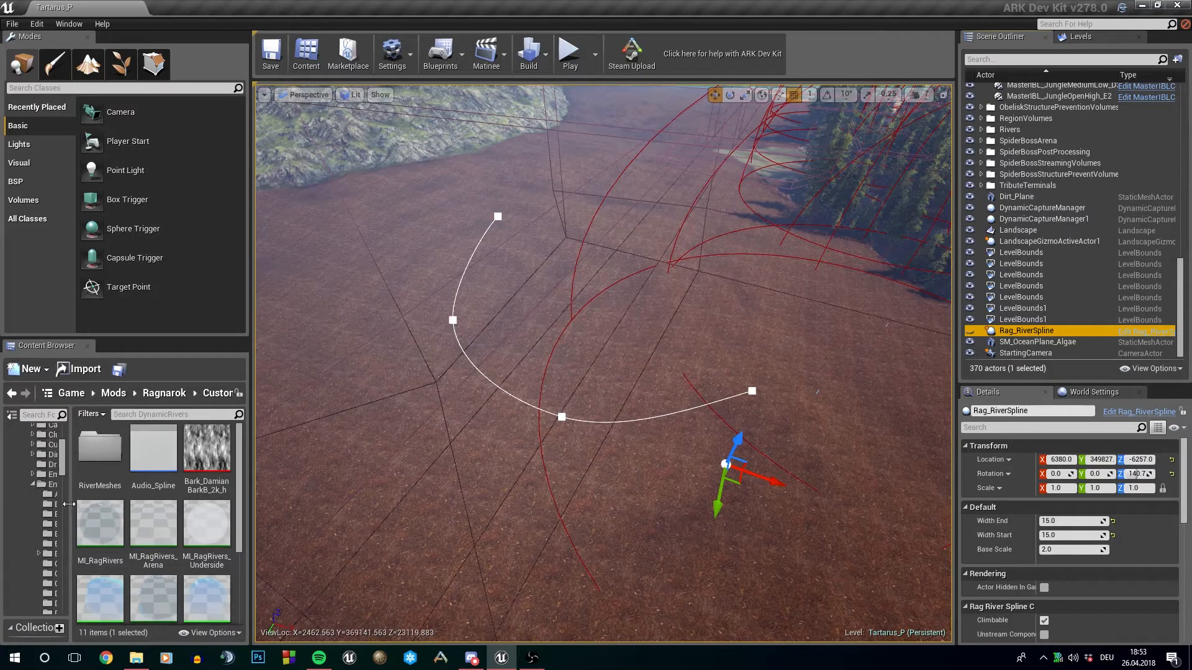
{"action": "left_click_drag", "start_coordinate": [72, 504], "coordinate": [106, 504]}
Switch to File Explorer and check for the exported G4_Lake.fbx in the RiversAndLakes folder, then return to the editor.
{"action": "left_click", "coordinate": [136, 657]}
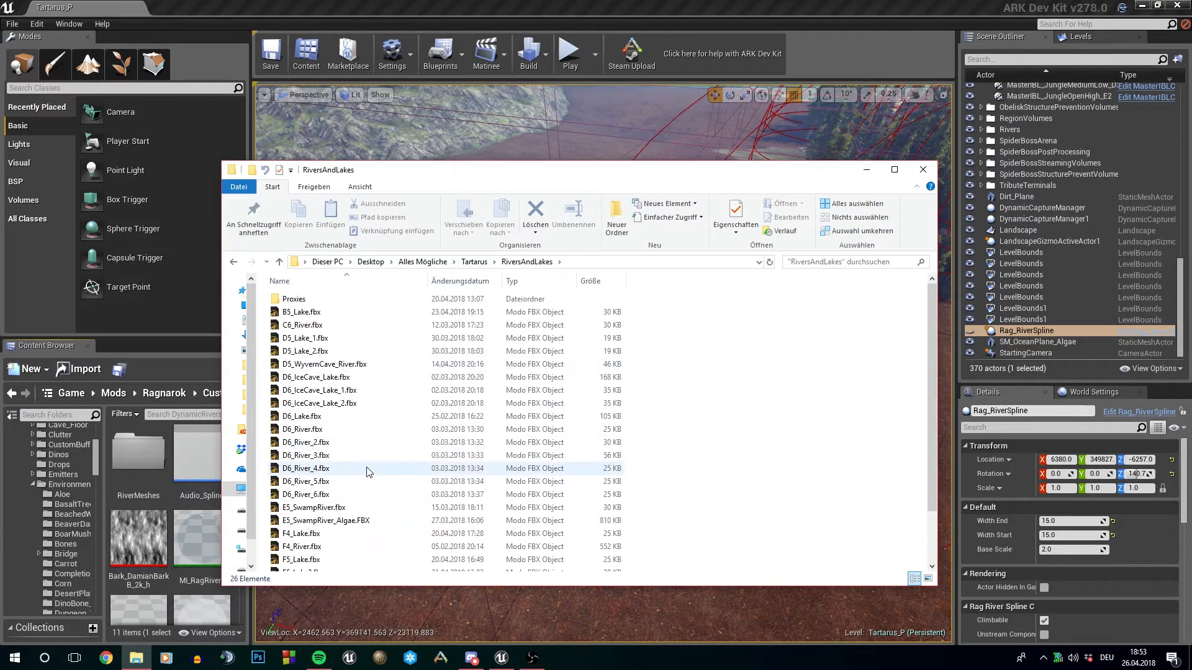
{"action": "scroll", "coordinate": [335, 428], "scroll_direction": "down", "scroll_amount": 2}
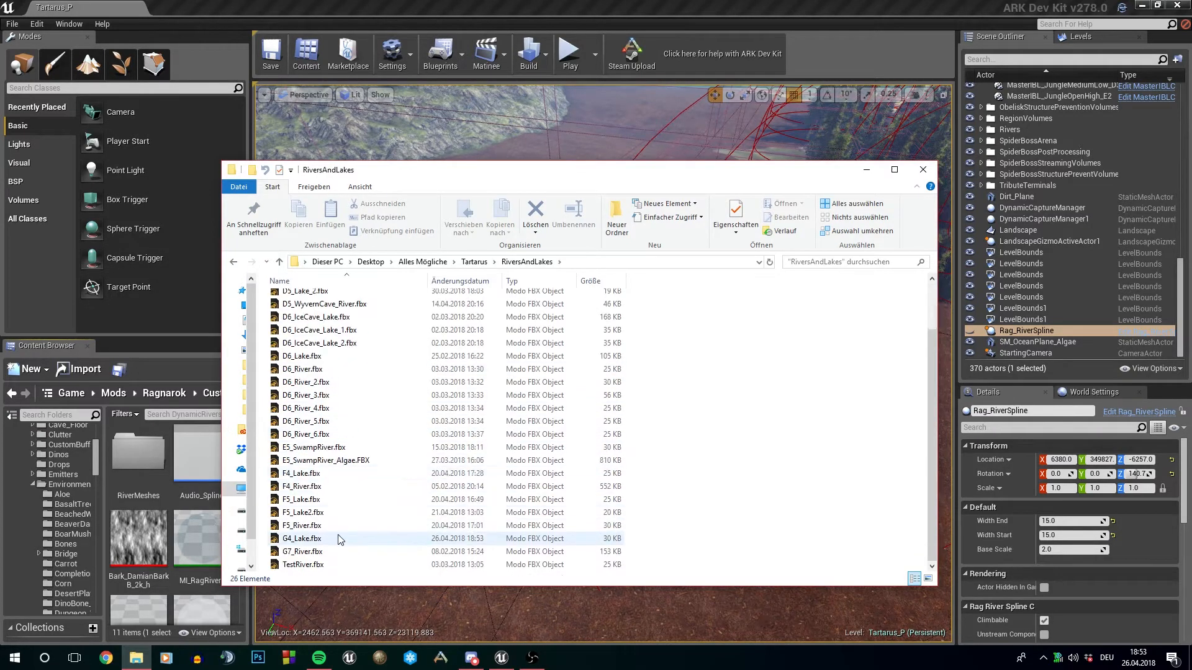
{"action": "left_click", "coordinate": [317, 539]}
{"action": "left_click", "coordinate": [867, 169]}
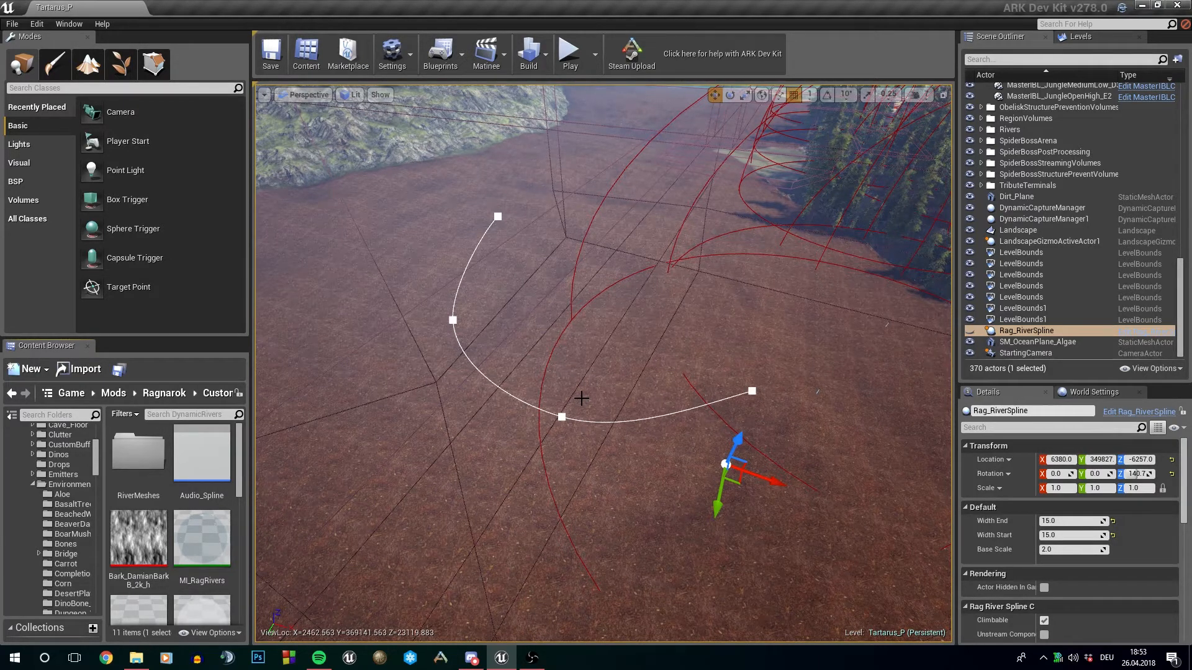
Collapse the Ragnarok mod folder and expand the Tartarus mod's folders down to Enviroment, RiversAndLakes and Meshes.
{"action": "scroll", "coordinate": [73, 489], "scroll_direction": "up", "scroll_amount": 5}
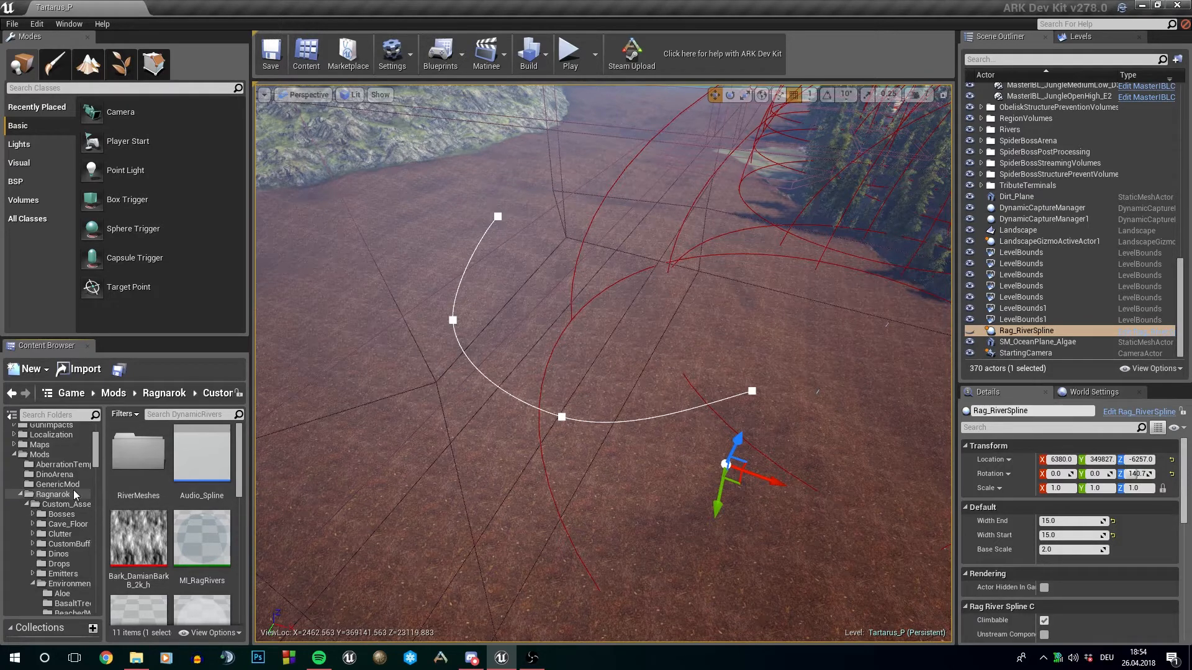
{"action": "left_click", "coordinate": [36, 455]}
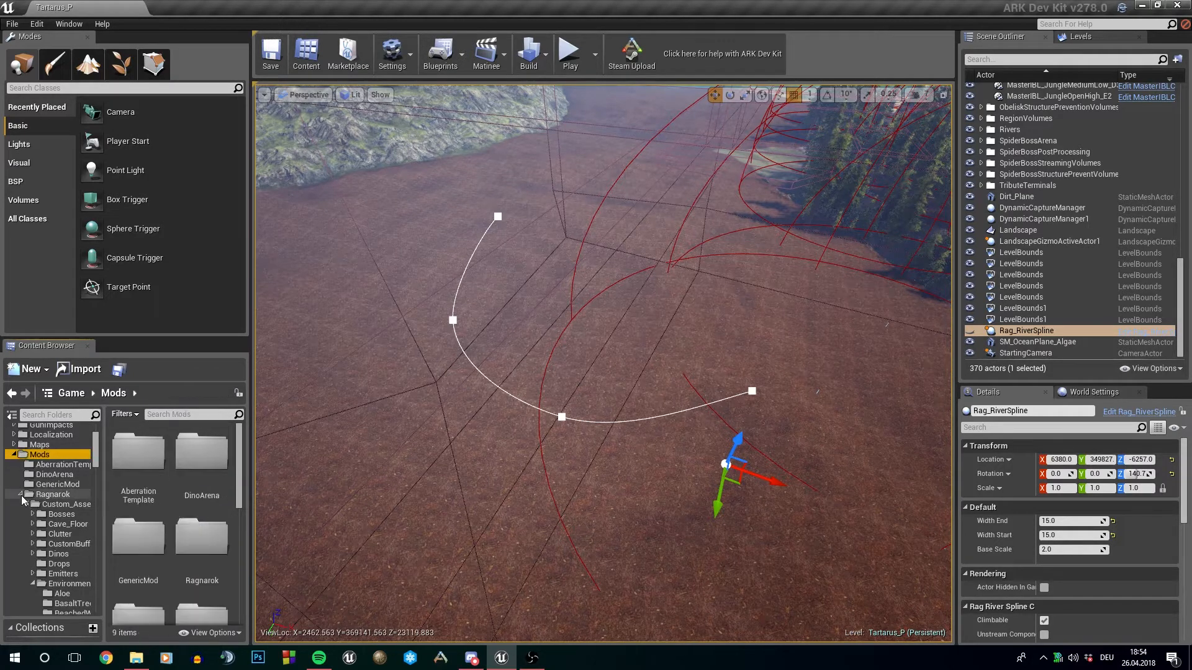
{"action": "left_click", "coordinate": [21, 495]}
{"action": "left_click", "coordinate": [21, 514]}
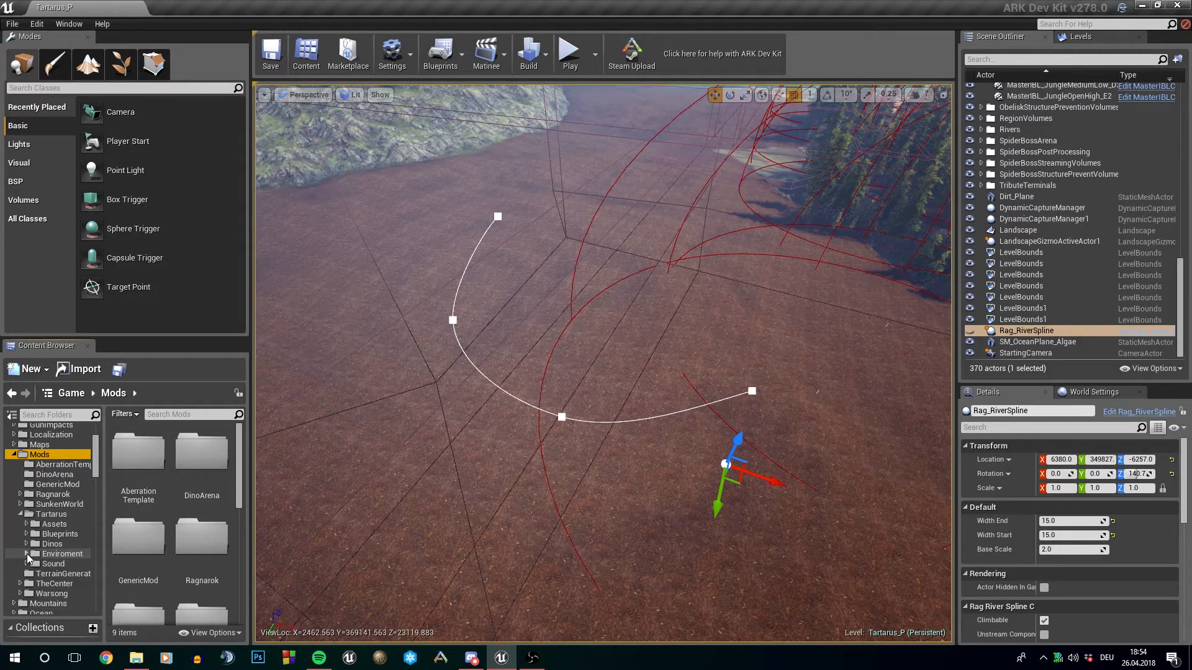
{"action": "left_click", "coordinate": [27, 554]}
{"action": "scroll", "coordinate": [27, 554], "scroll_direction": "down", "scroll_amount": 4}
{"action": "left_click", "coordinate": [33, 534]}
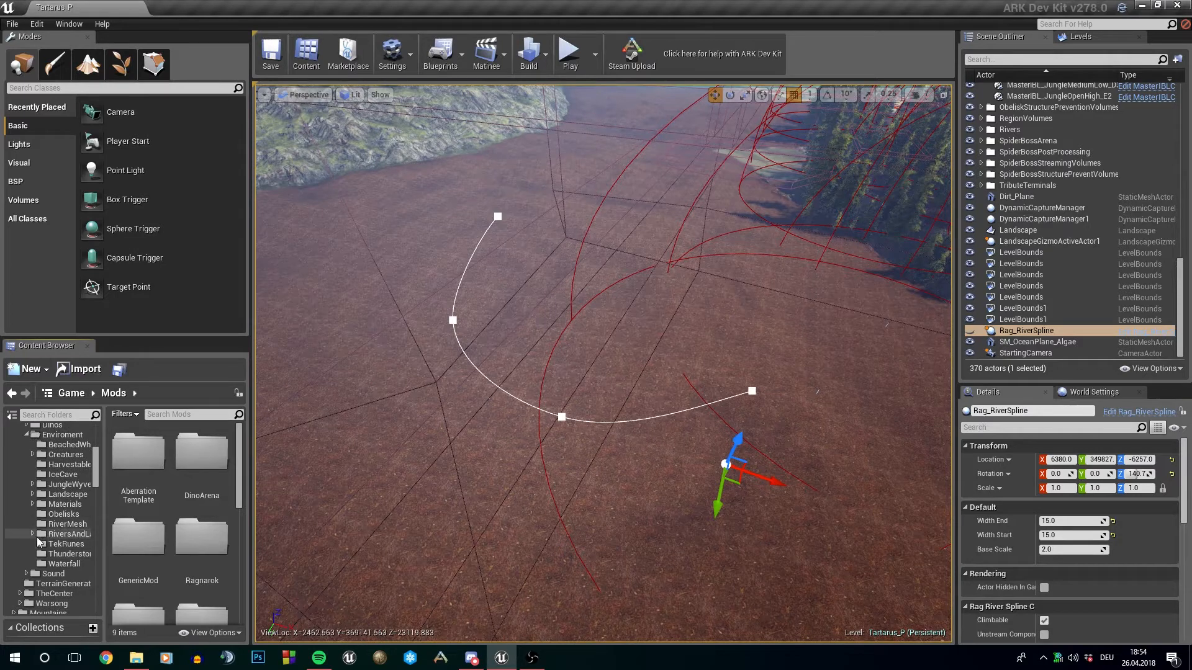
{"action": "scroll", "coordinate": [66, 535], "scroll_direction": "down", "scroll_amount": 2}
{"action": "left_click", "coordinate": [39, 494]}
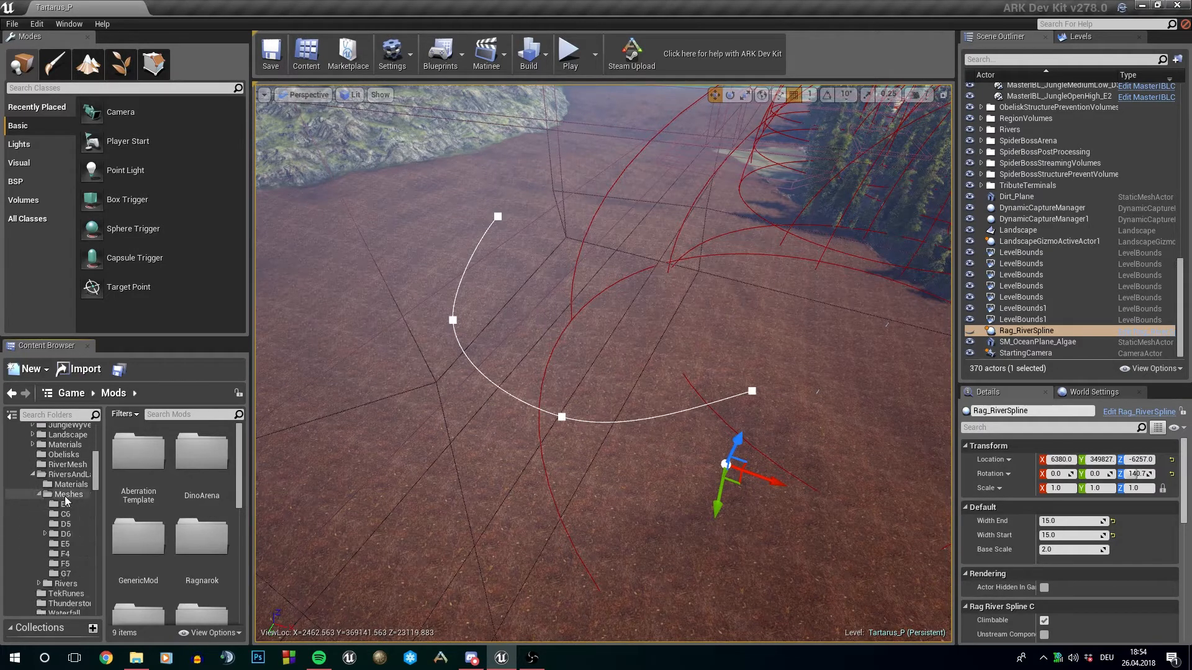
Create a new folder named G4 inside the Meshes folder of the Tartarus rivers and lakes.
{"action": "right_click", "coordinate": [65, 496]}
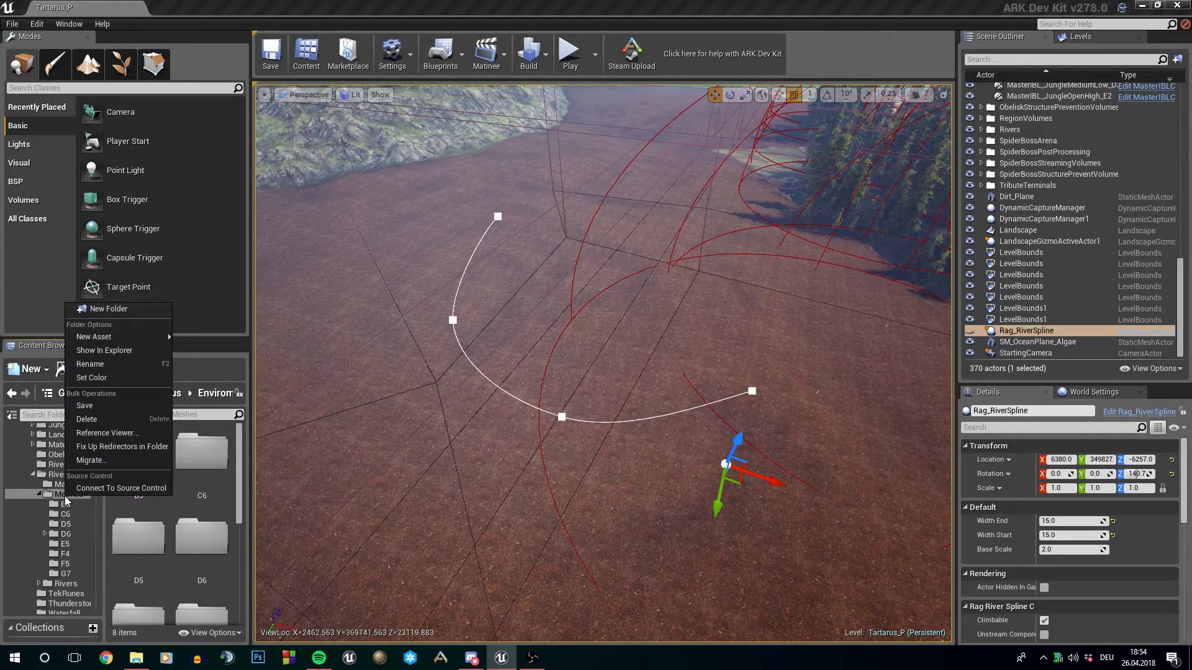
{"action": "left_click", "coordinate": [103, 311]}
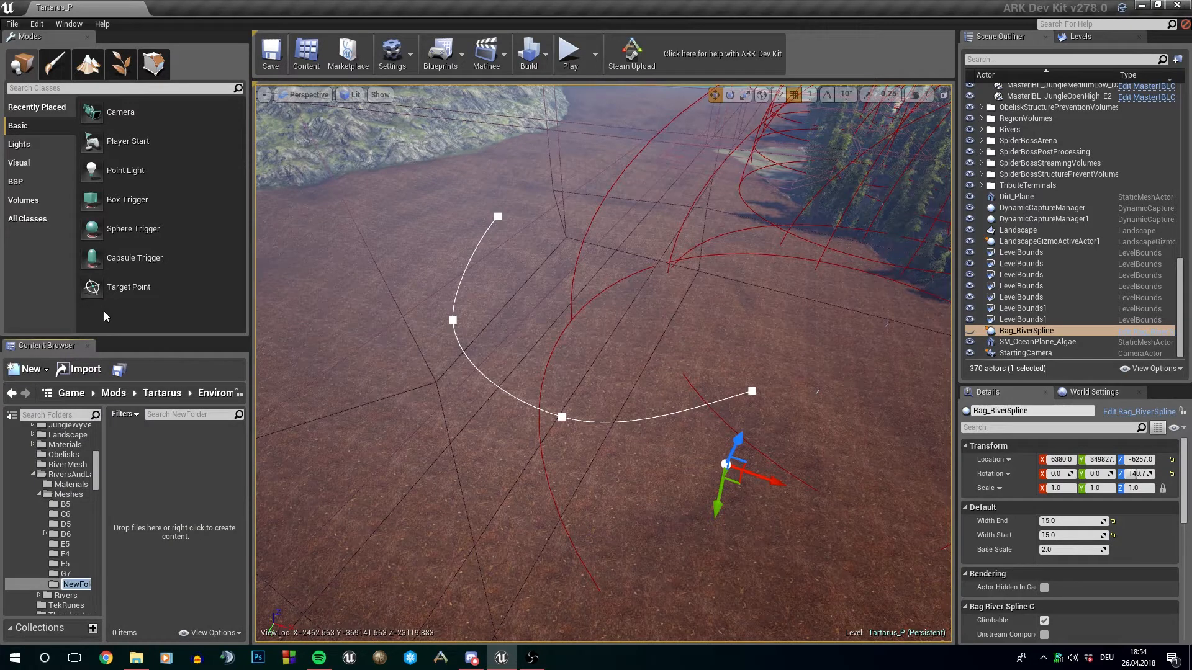
{"action": "type", "text": "G4"}
{"action": "key", "text": "Return"}
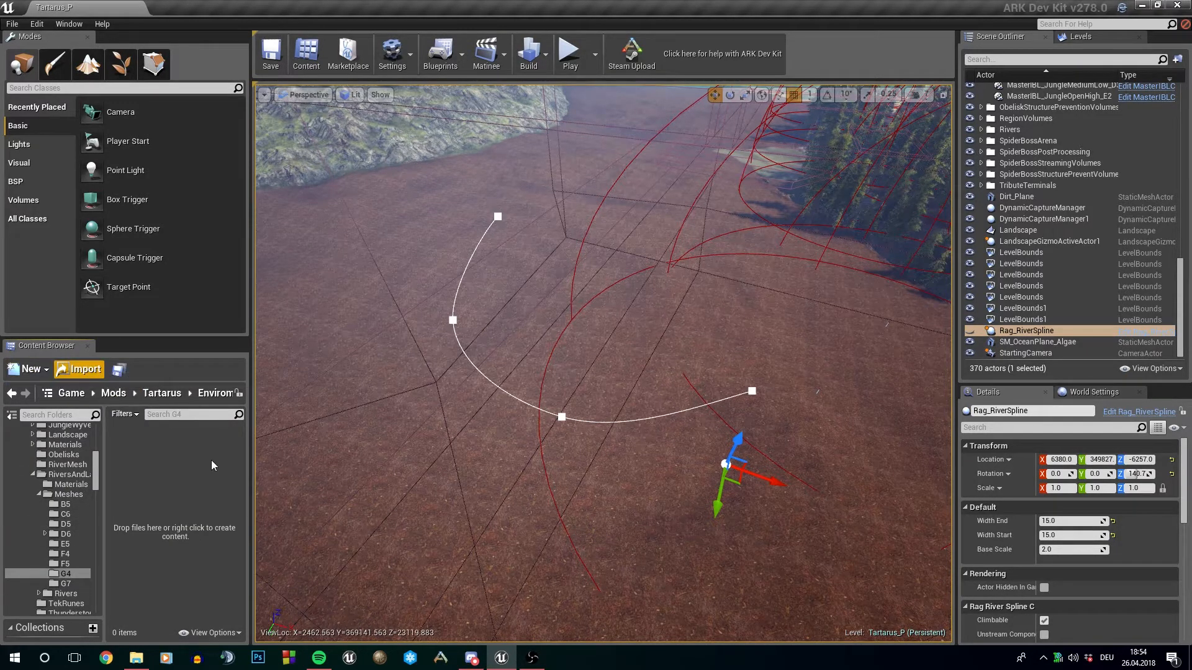
Import G4_Lake.fbx as a static mesh into the G4 folder and close the message log.
{"action": "left_click", "coordinate": [79, 369]}
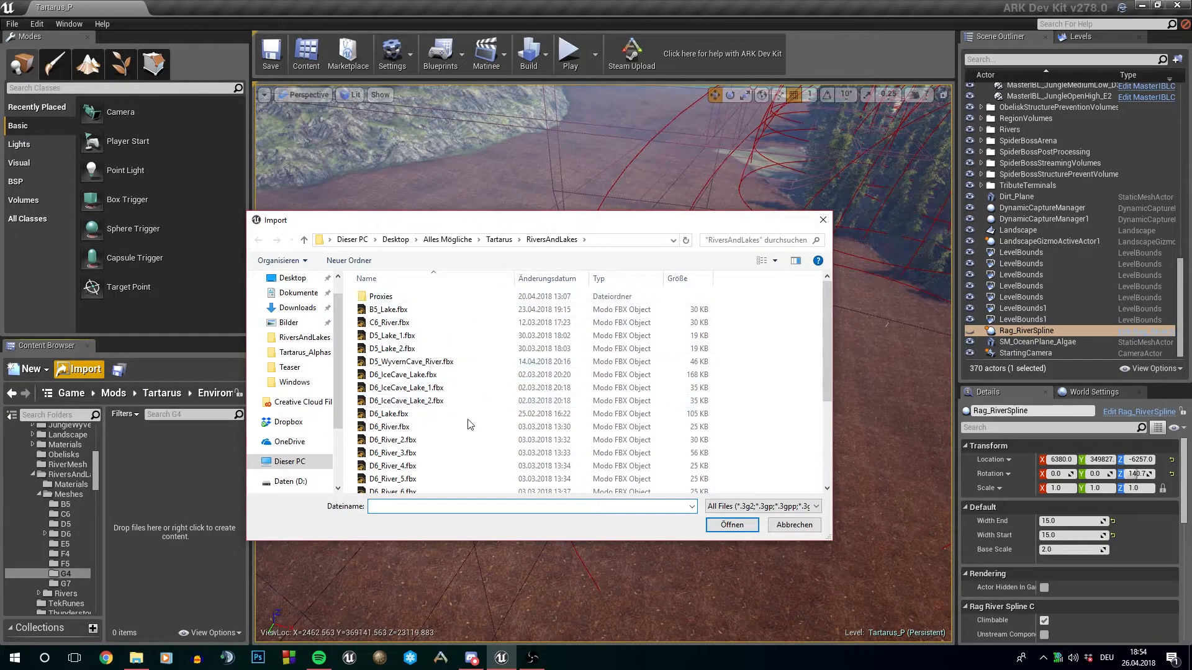
{"action": "scroll", "coordinate": [455, 433], "scroll_direction": "down", "scroll_amount": 3}
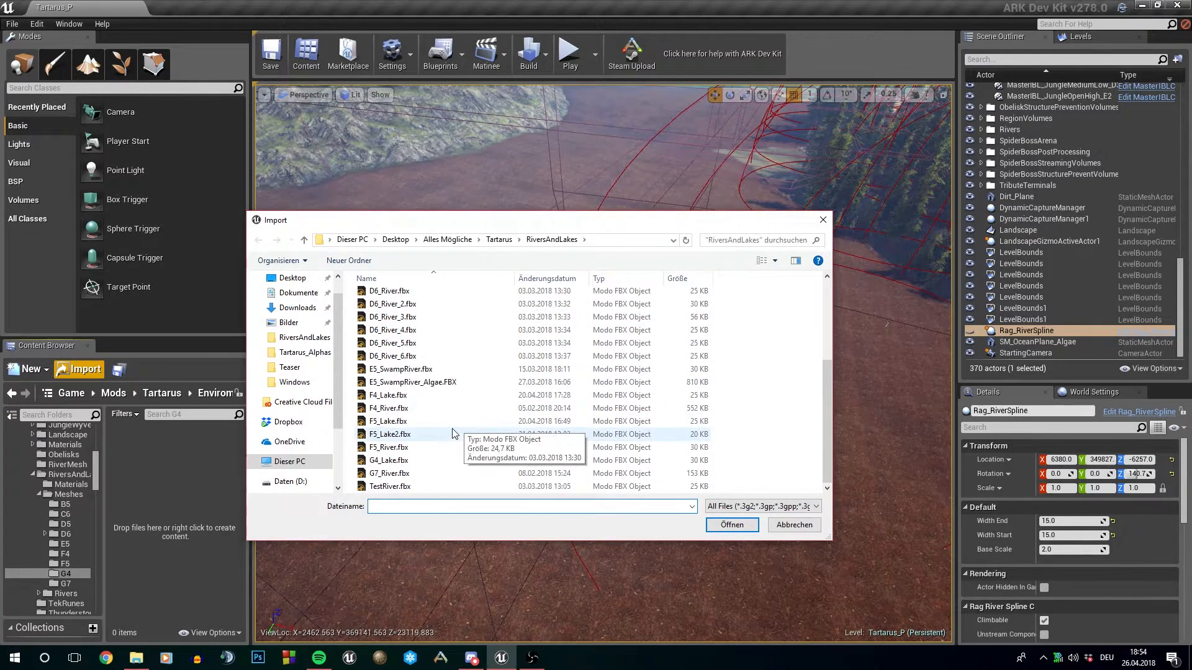
{"action": "double_click", "coordinate": [426, 459]}
{"action": "left_click", "coordinate": [615, 491]}
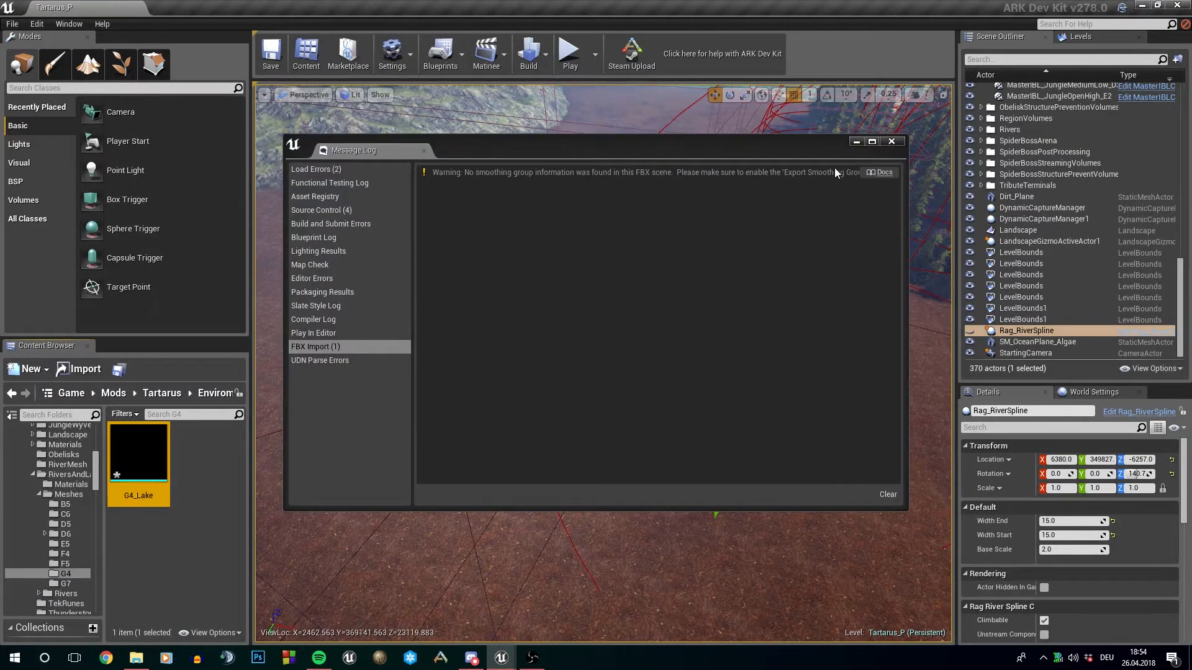
{"action": "left_click", "coordinate": [891, 141]}
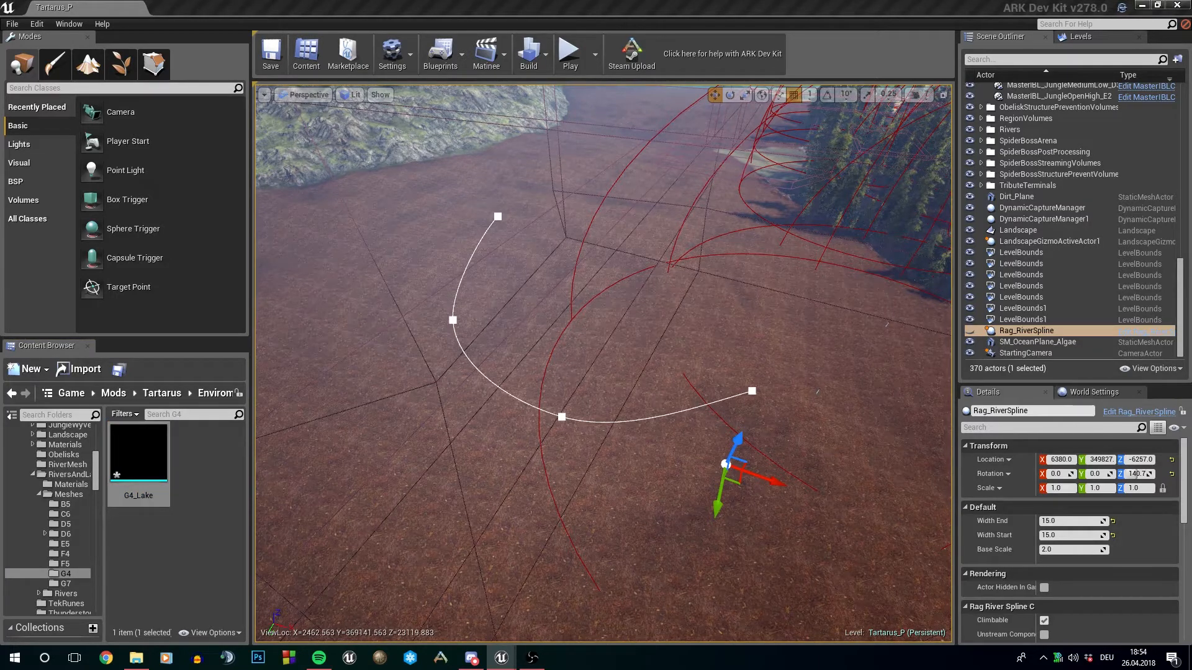
Open the G4_Lake mesh, set its Collision Complexity to Use Simple Collision As Complex and enable Really Use Triangle Mesh.
{"action": "left_click_drag", "start_coordinate": [1191, 214], "coordinate": [300, 6]}
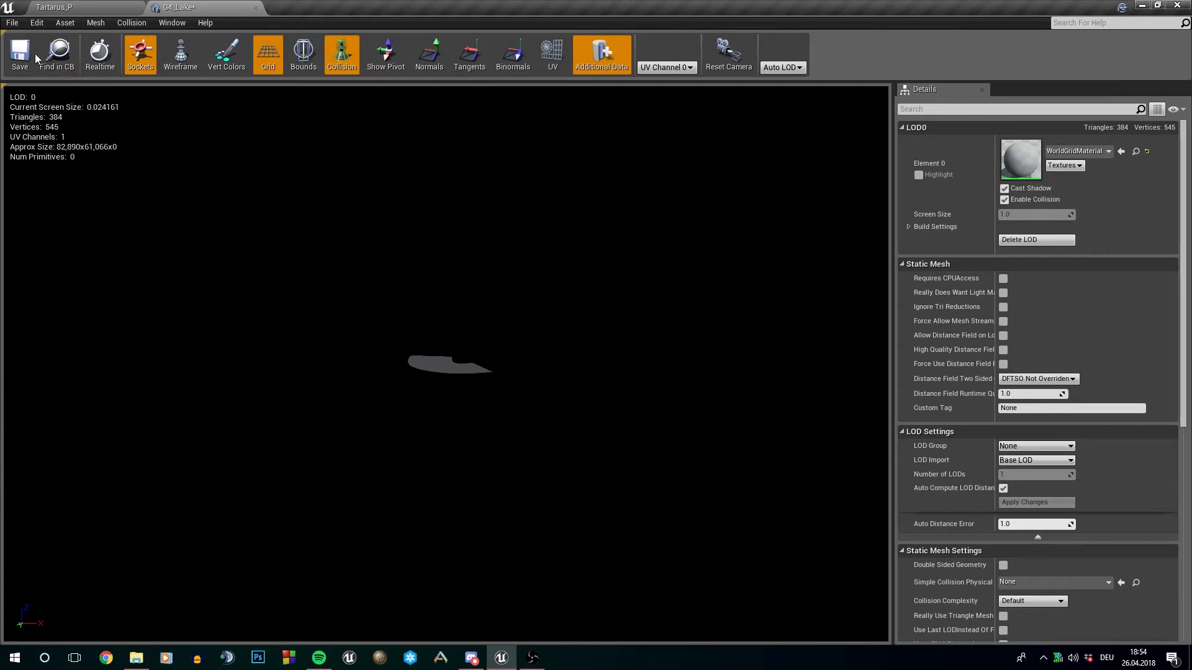
{"action": "key", "text": "ctrl+s"}
{"action": "scroll", "coordinate": [1059, 437], "scroll_direction": "down", "scroll_amount": 9}
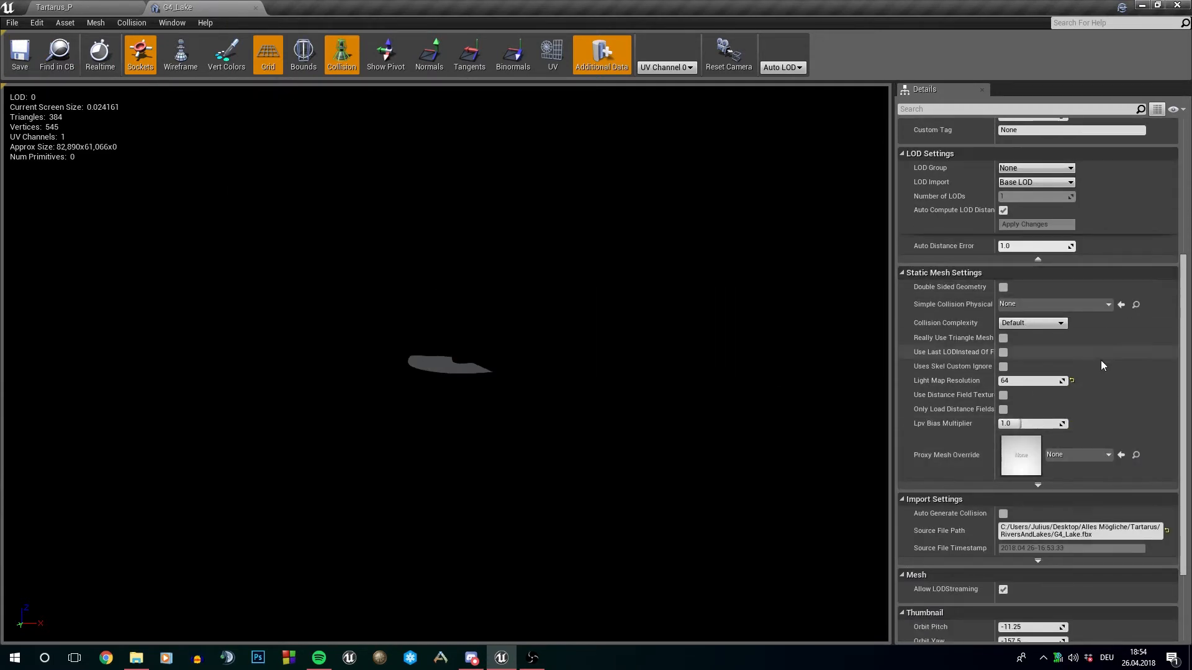
{"action": "left_click", "coordinate": [1027, 325]}
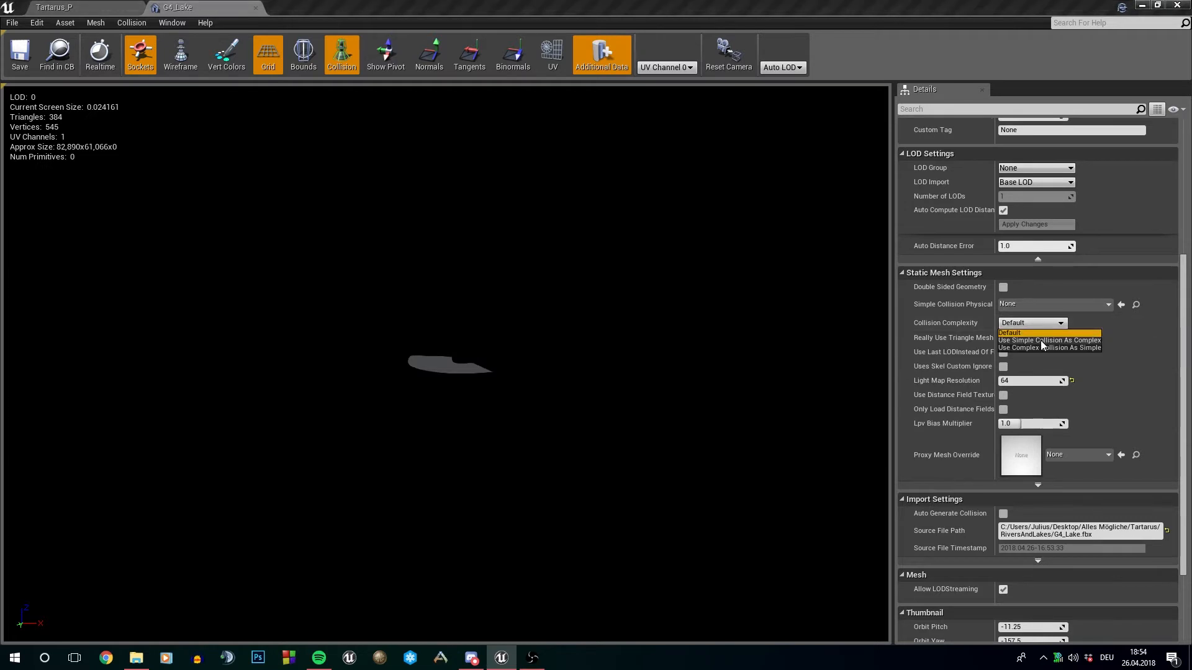
{"action": "left_click", "coordinate": [1040, 340]}
{"action": "left_click", "coordinate": [1003, 339]}
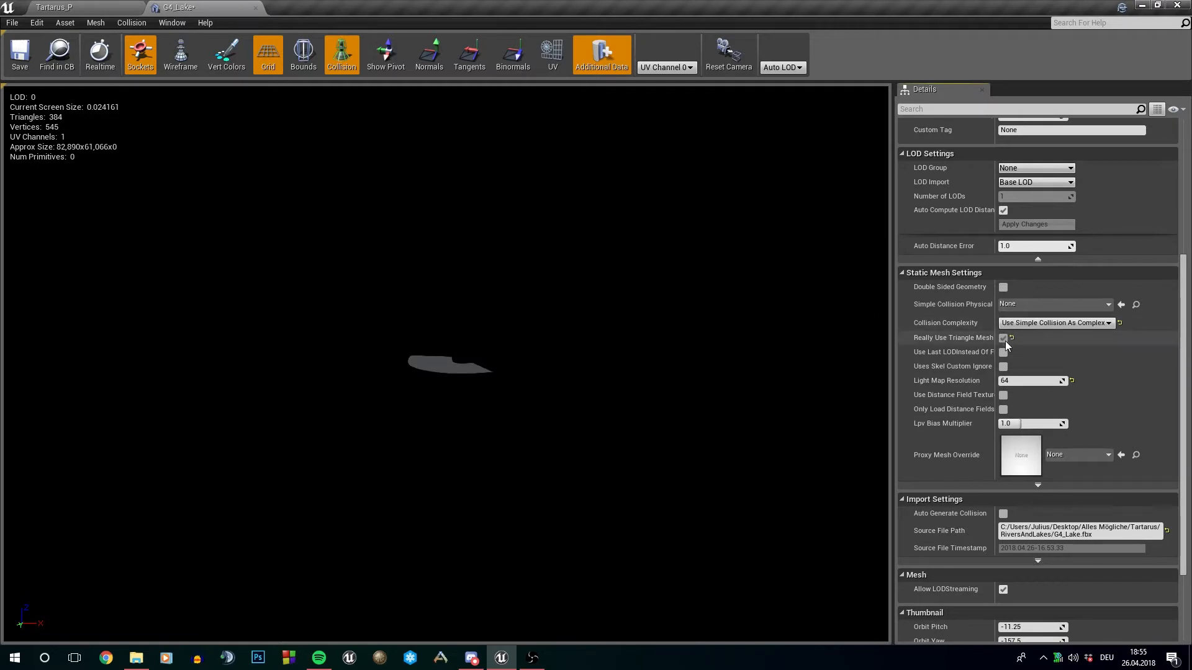
Review the remaining G4_Lake mesh settings, save the mesh and close its editor.
{"action": "scroll", "coordinate": [1113, 404], "scroll_direction": "down", "scroll_amount": 3}
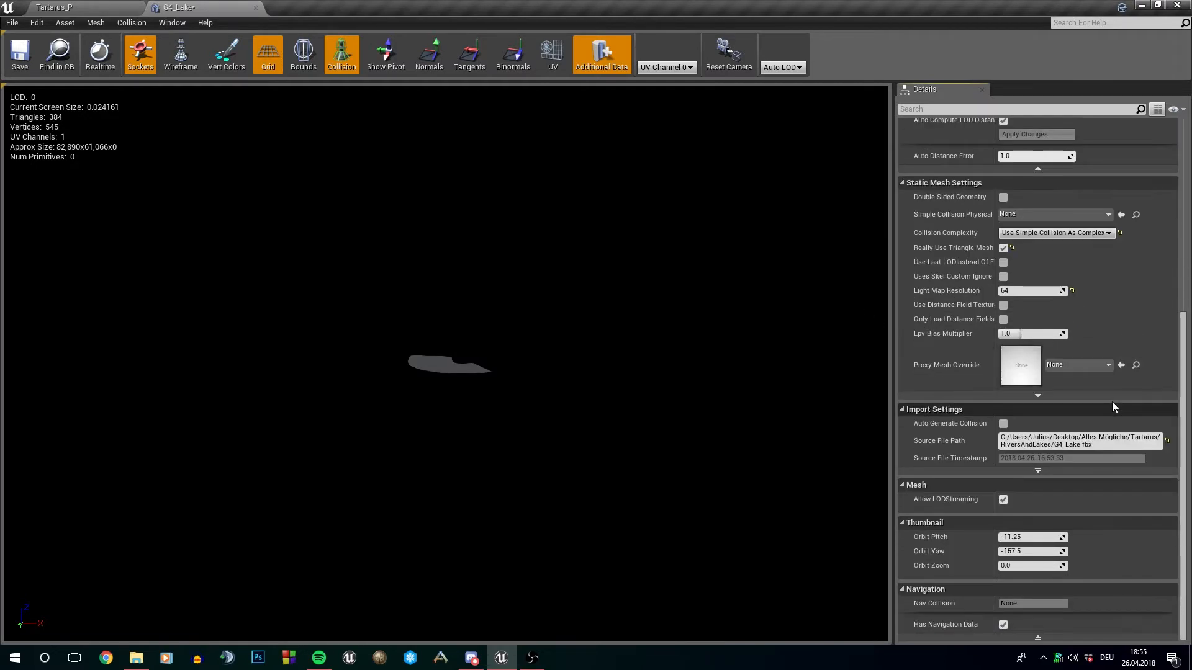
{"action": "scroll", "coordinate": [1057, 427], "scroll_direction": "up", "scroll_amount": 9}
{"action": "scroll", "coordinate": [1065, 386], "scroll_direction": "up", "scroll_amount": 3}
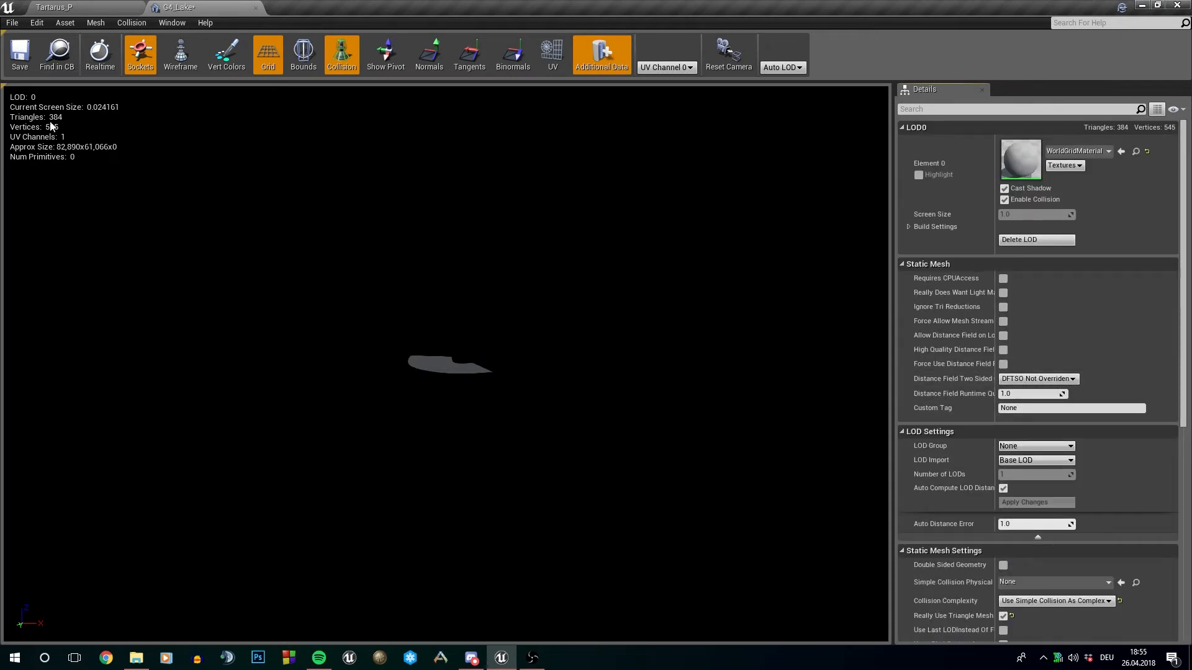
{"action": "left_click", "coordinate": [20, 55]}
{"action": "left_click", "coordinate": [255, 7]}
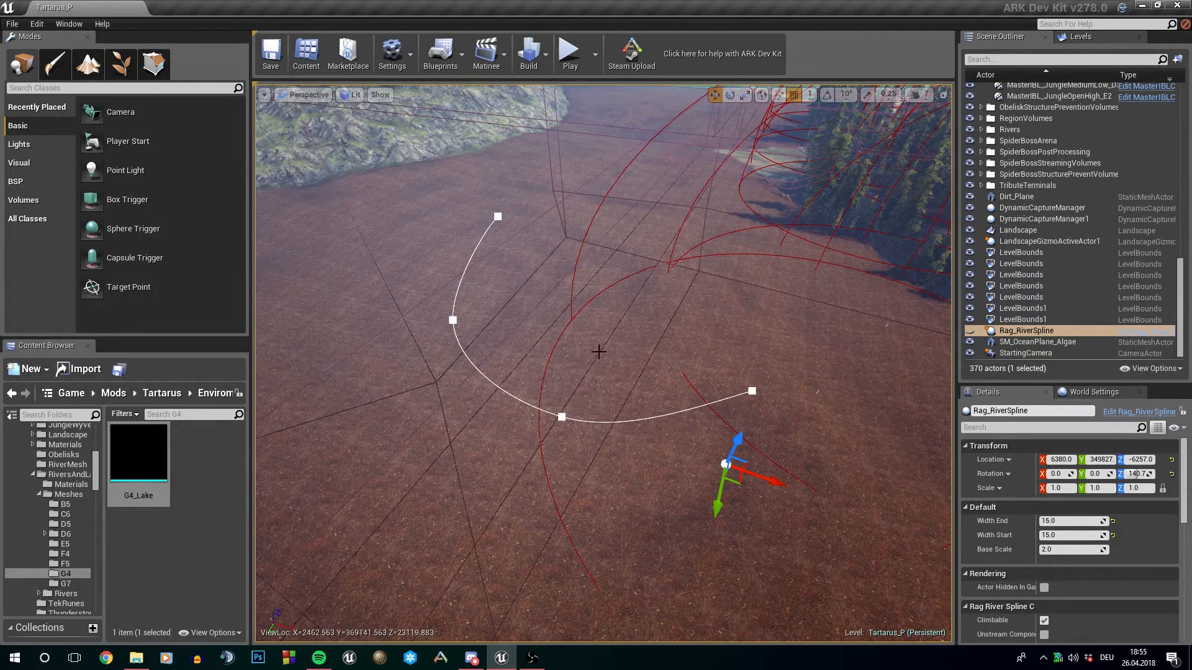
Reopen the G4_Lake mesh to check its collision complexity and triangle mesh settings, then close it.
{"action": "double_click", "coordinate": [138, 452]}
{"action": "scroll", "coordinate": [1066, 518], "scroll_direction": "down", "scroll_amount": 4}
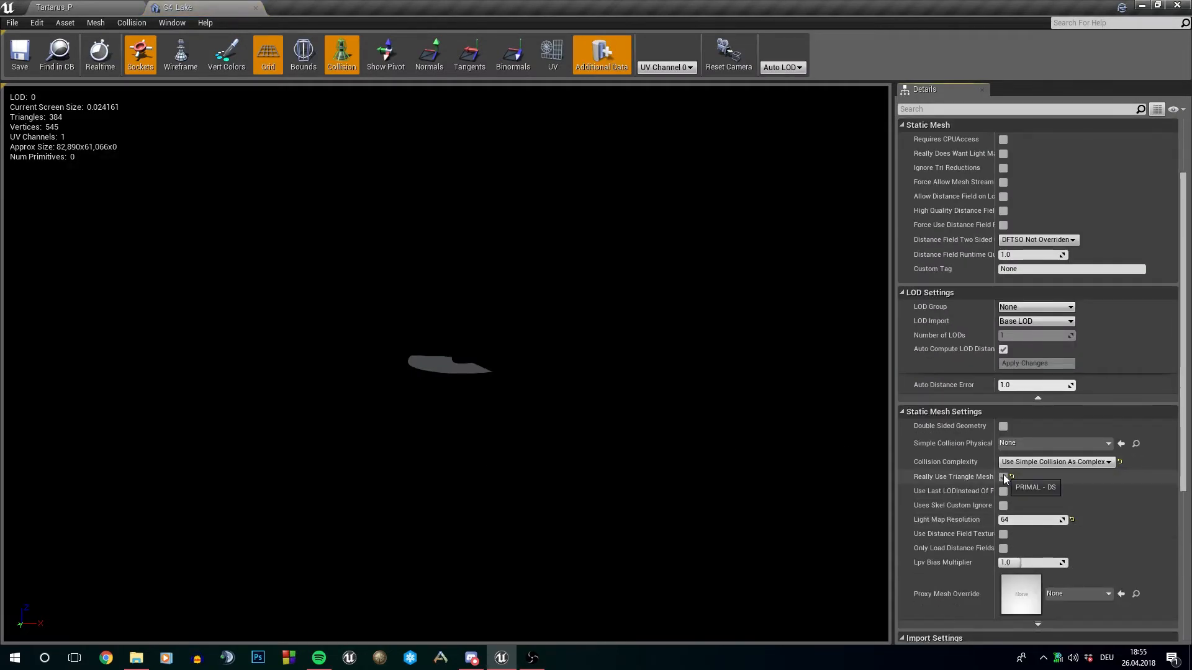
{"action": "left_click", "coordinate": [1003, 477]}
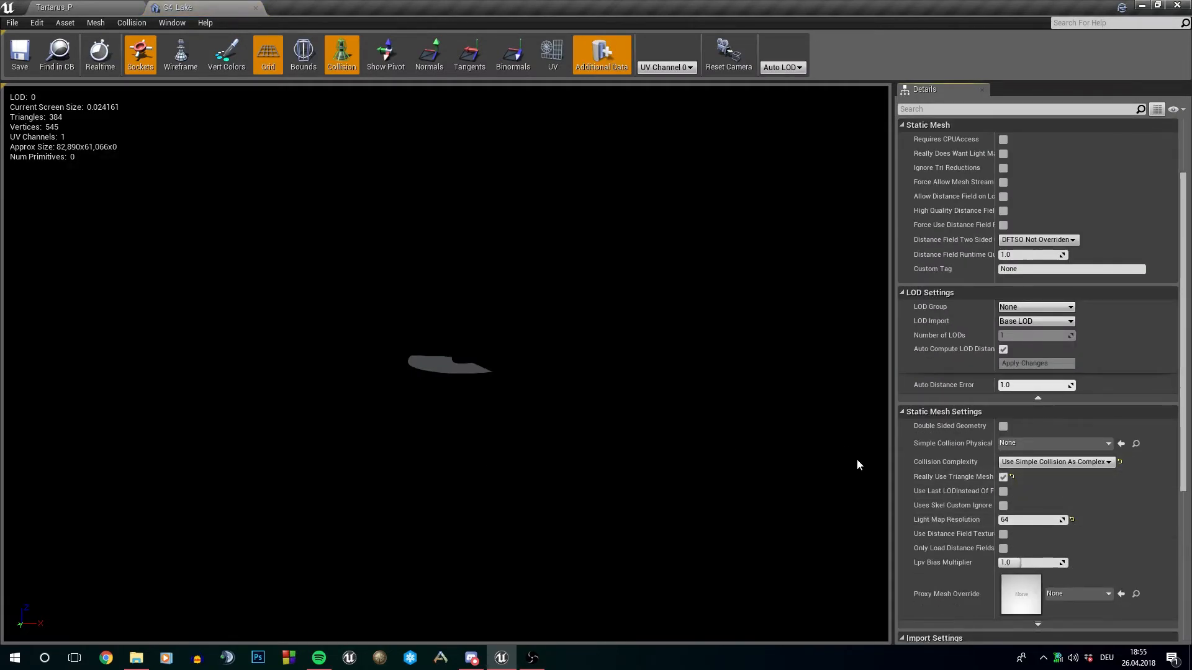
{"action": "left_click", "coordinate": [255, 8]}
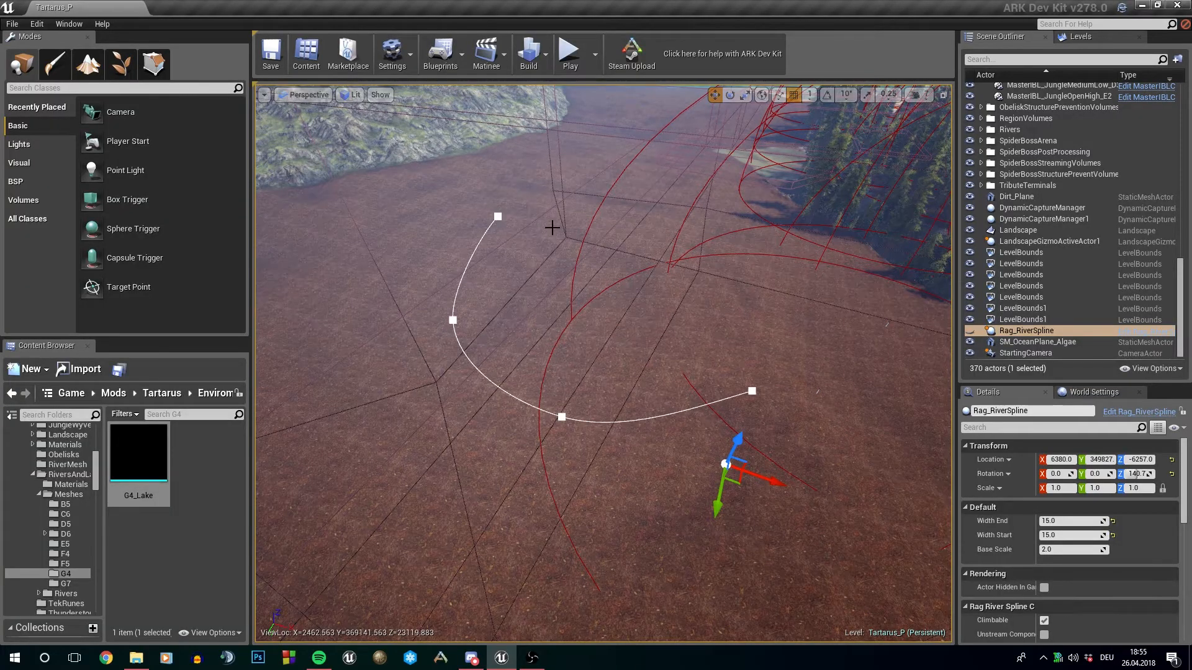
Collapse the GroundClutter and MasterIBL folders in the Scene Outliner and bring the G4_Lake actor into view.
{"action": "scroll", "coordinate": [1074, 267], "scroll_direction": "up", "scroll_amount": 10}
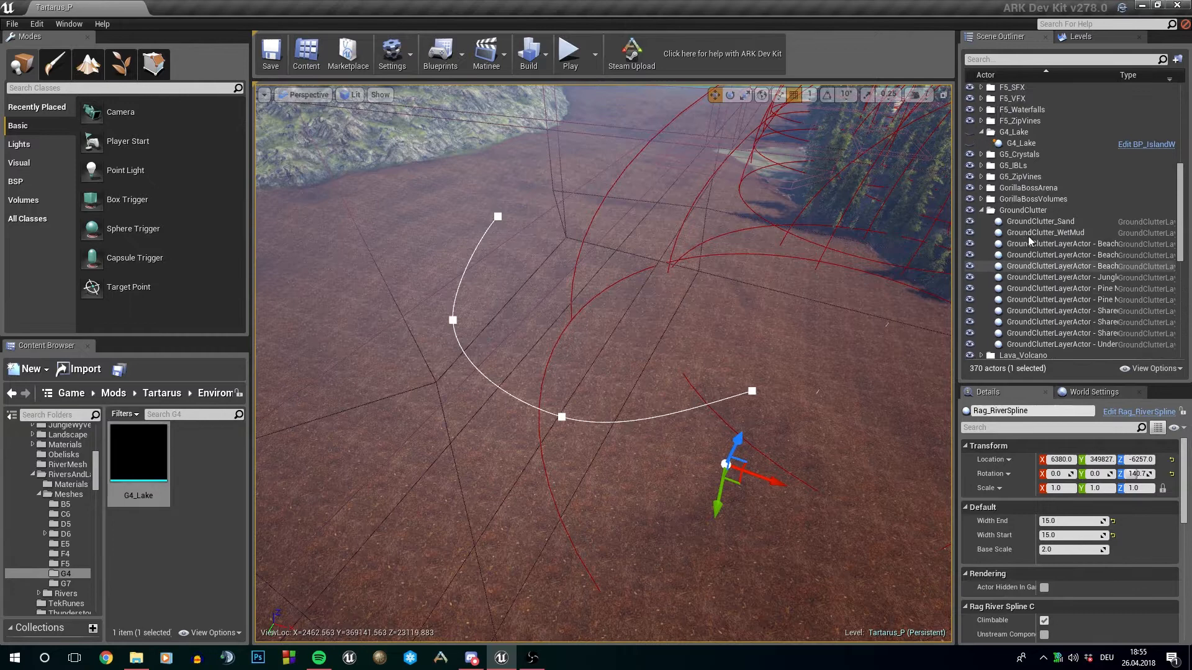
{"action": "left_click", "coordinate": [980, 210]}
{"action": "left_click", "coordinate": [982, 254]}
{"action": "left_click", "coordinate": [982, 255]}
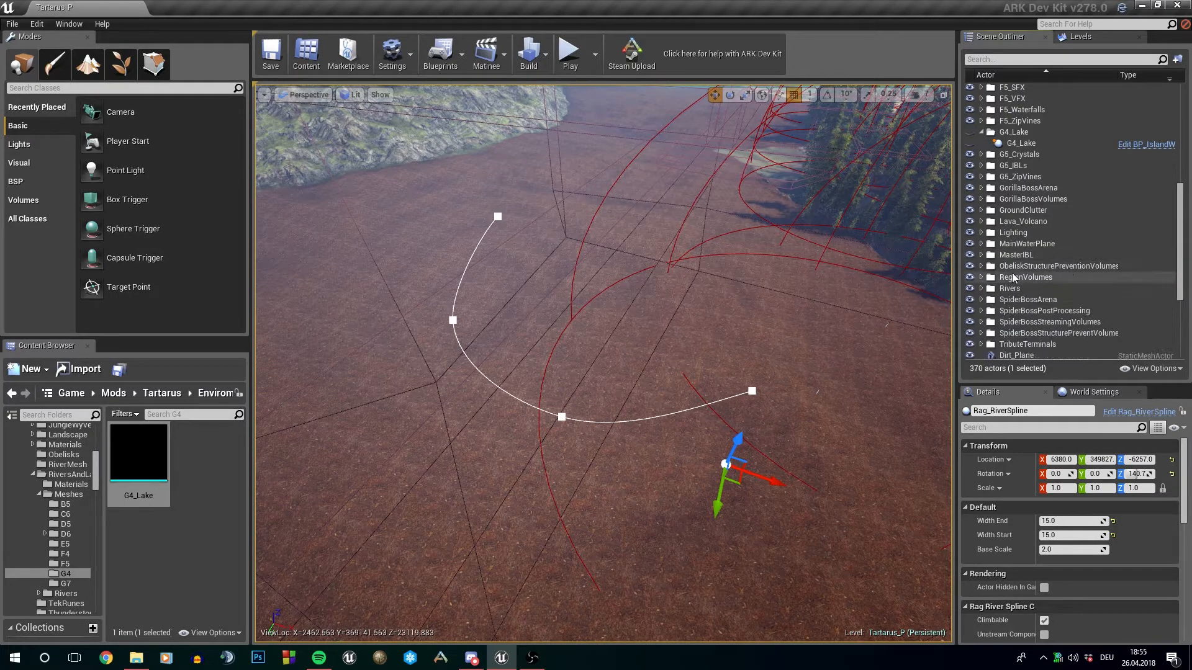
{"action": "scroll", "coordinate": [1037, 275], "scroll_direction": "up", "scroll_amount": 3}
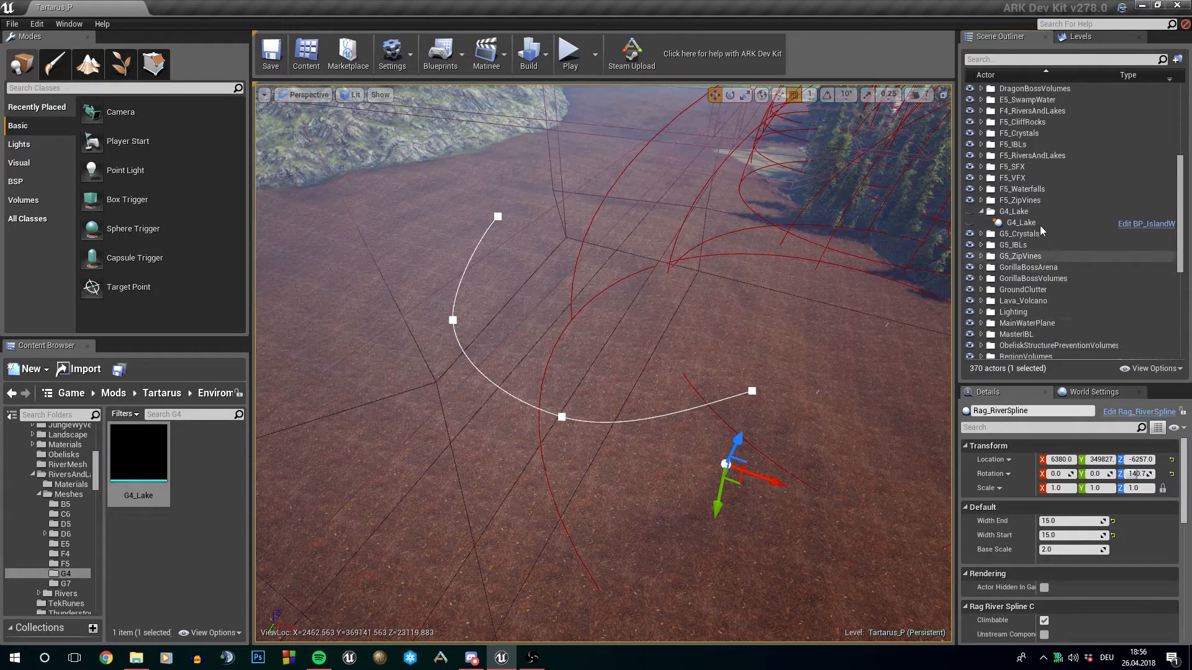
Show the G4_Lake folder's water plane in the level and select the G4_Lake actor.
{"action": "left_click", "coordinate": [970, 211]}
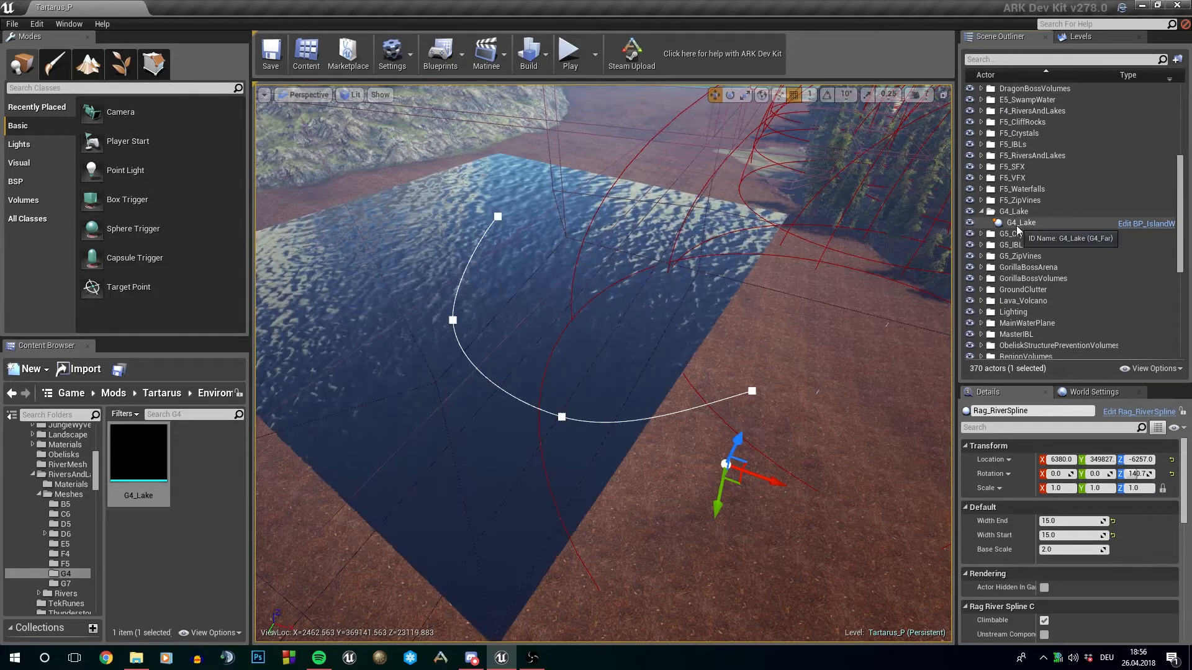
{"action": "left_click", "coordinate": [1024, 223]}
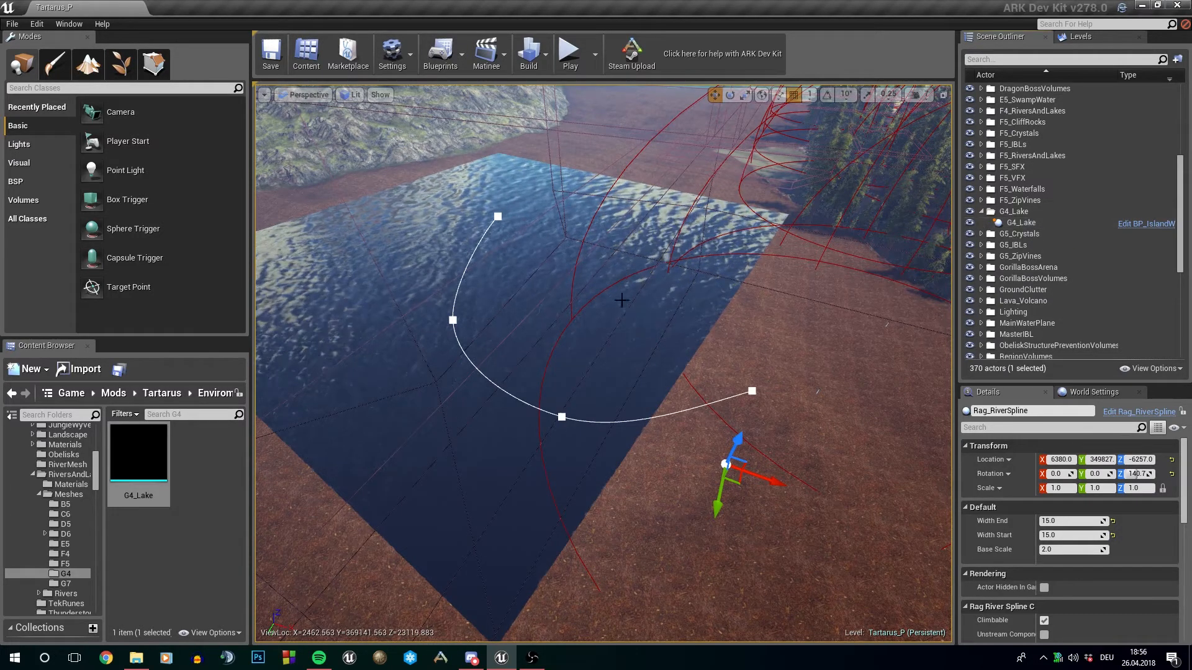
{"action": "left_click", "coordinate": [1133, 230]}
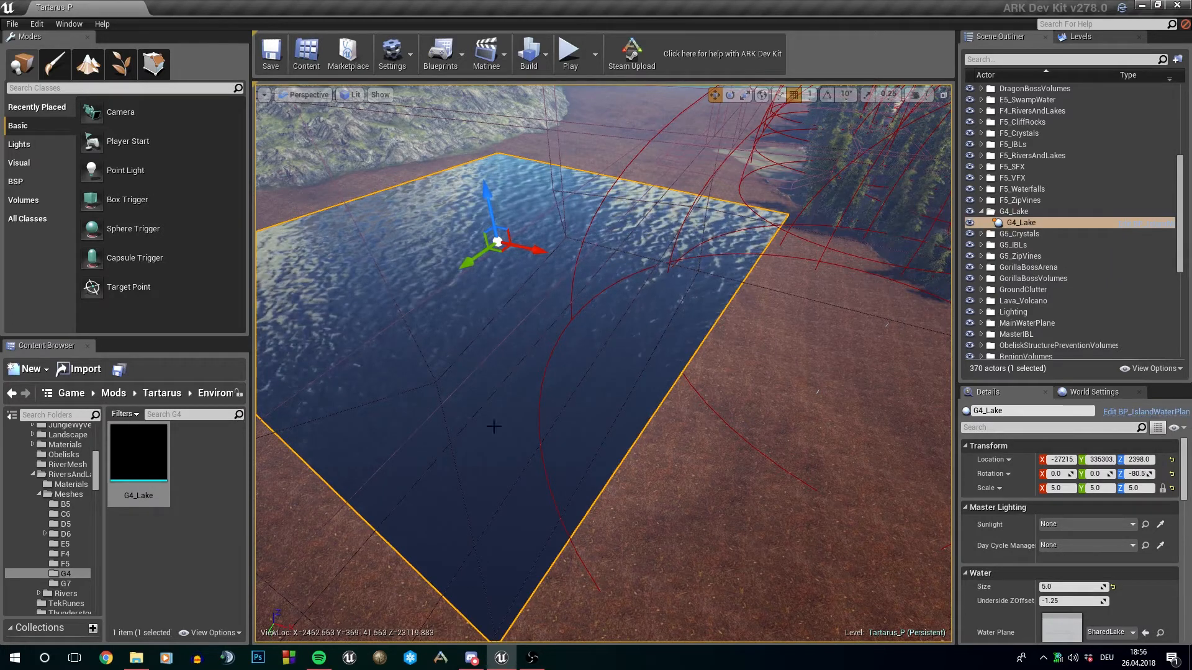
Collapse the Tartarus content folder and search the PrimalEarth folder for "islandwater" to find the island water plane blueprints.
{"action": "scroll", "coordinate": [50, 464], "scroll_direction": "up", "scroll_amount": 4}
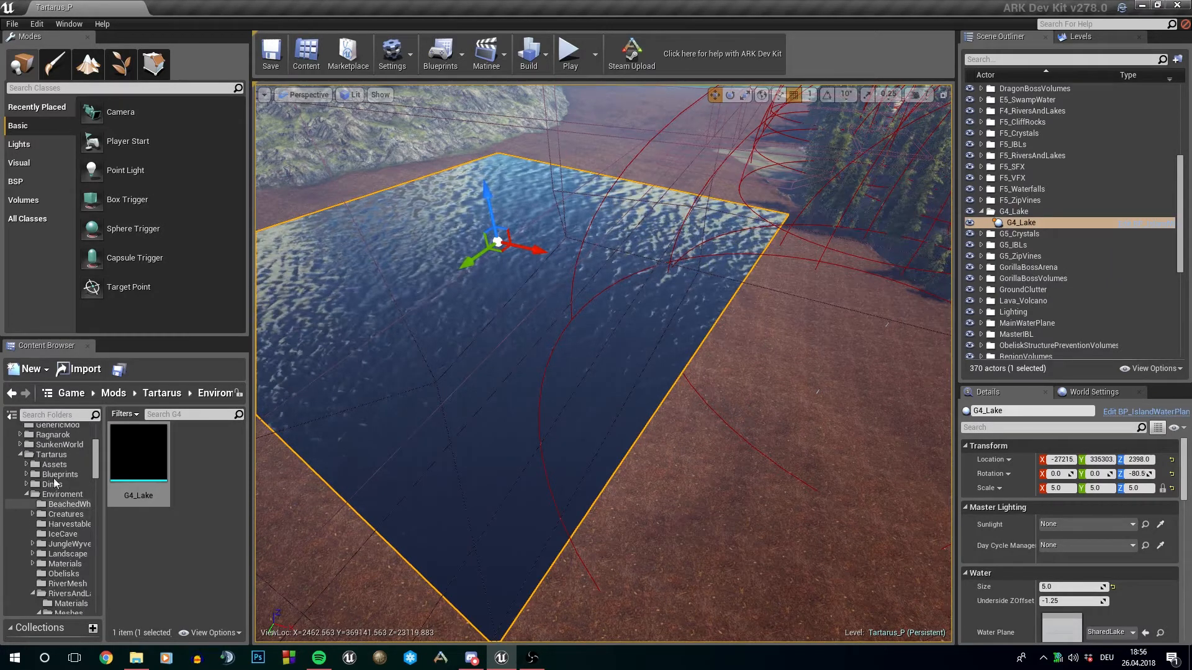
{"action": "left_click", "coordinate": [22, 456]}
{"action": "left_click", "coordinate": [20, 455]}
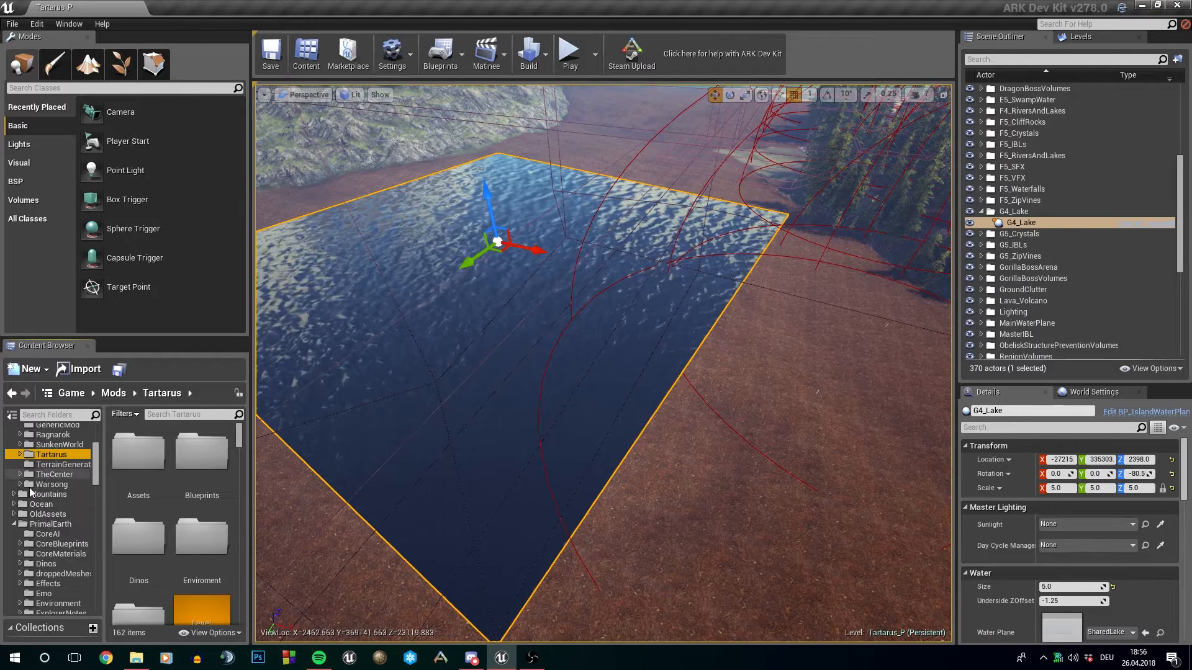
{"action": "left_click", "coordinate": [49, 524]}
{"action": "left_click", "coordinate": [171, 415]}
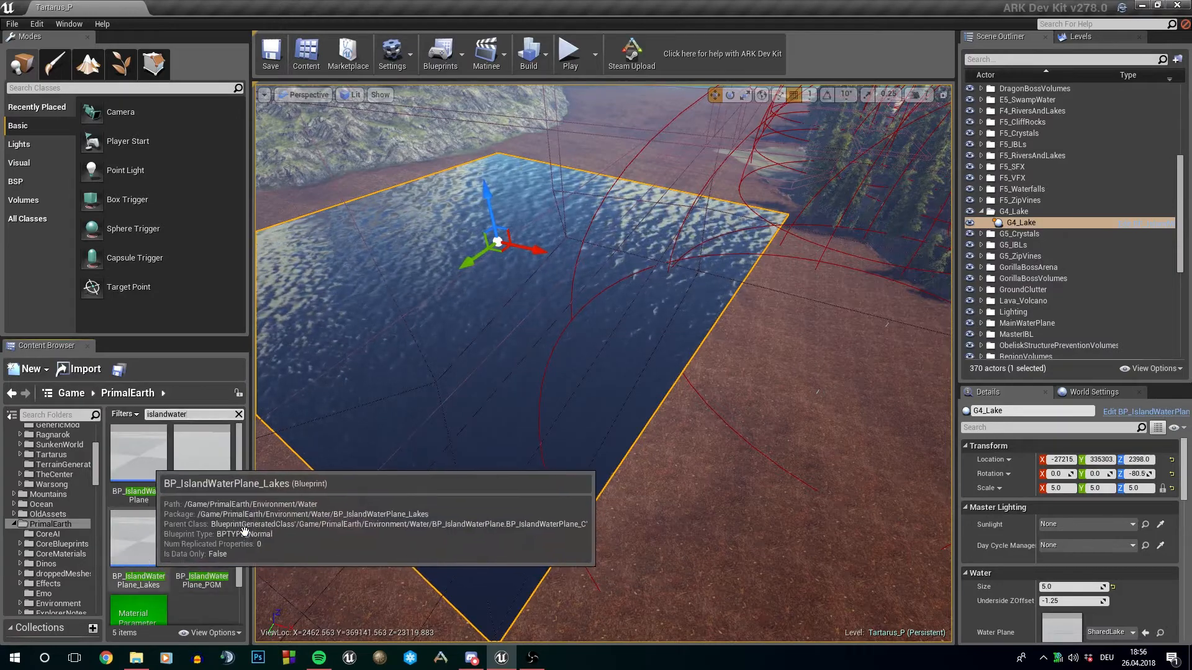
Set the Size of the G4_Lake water actor to 1.
{"action": "key", "text": "f"}
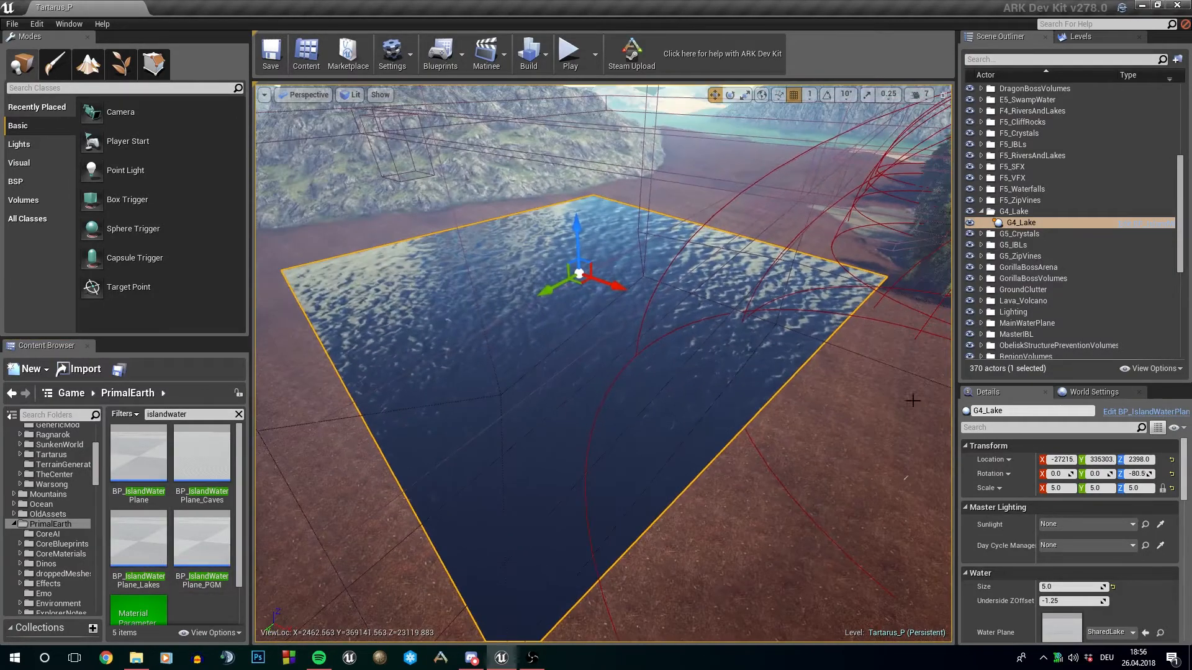
{"action": "scroll", "coordinate": [1123, 575], "scroll_direction": "down", "scroll_amount": 2}
{"action": "left_click", "coordinate": [1071, 527]}
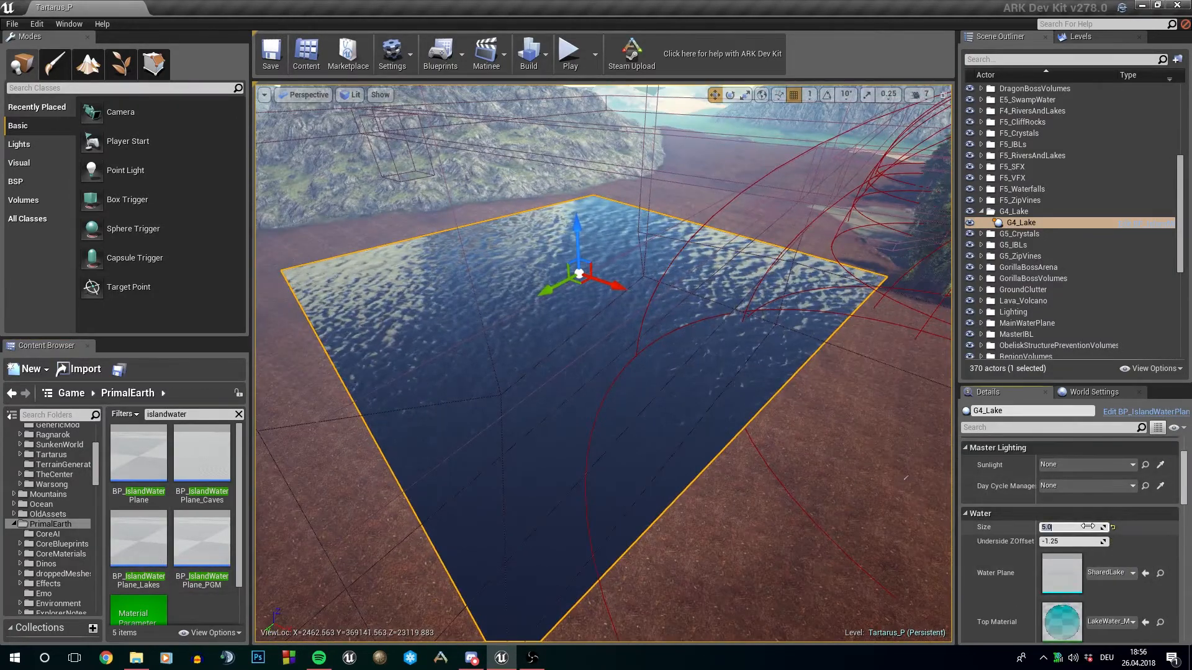
{"action": "type", "text": "2"}
{"action": "key", "text": "Return"}
{"action": "left_click", "coordinate": [1062, 528]}
{"action": "type", "text": "1"}
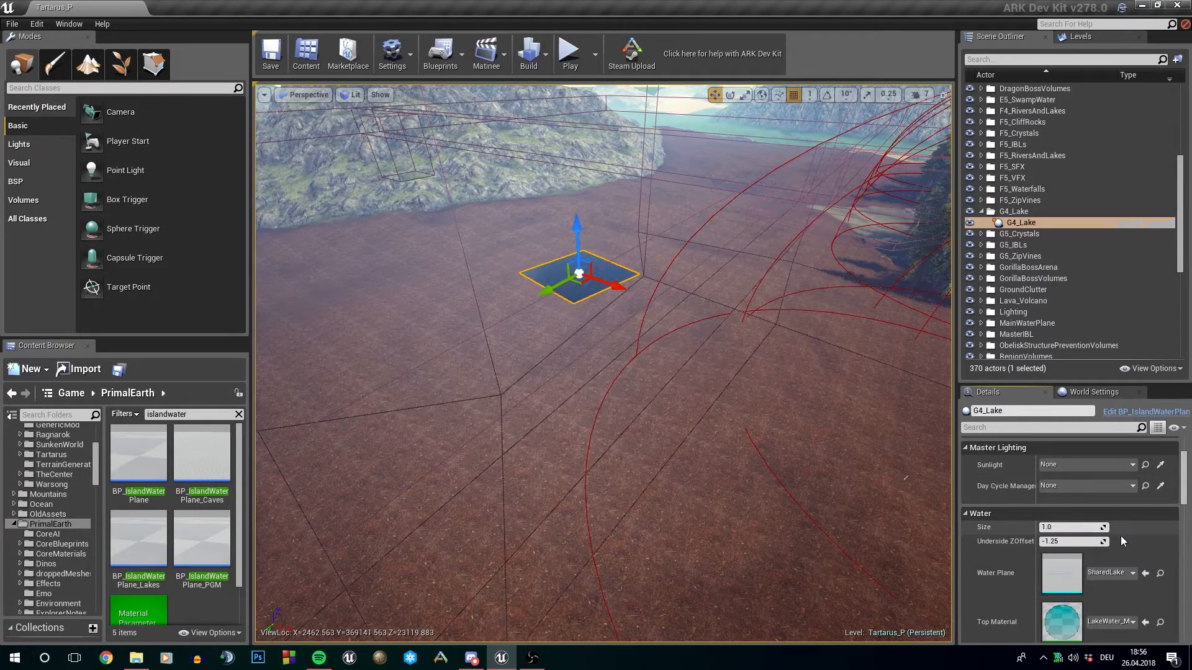
{"action": "key", "text": "Return"}
Find the G4_Lake static mesh in Tartarus' RiversAndLakes G4 meshes folder and assign it as the actor's Water Plane.
{"action": "scroll", "coordinate": [80, 527], "scroll_direction": "up", "scroll_amount": 7}
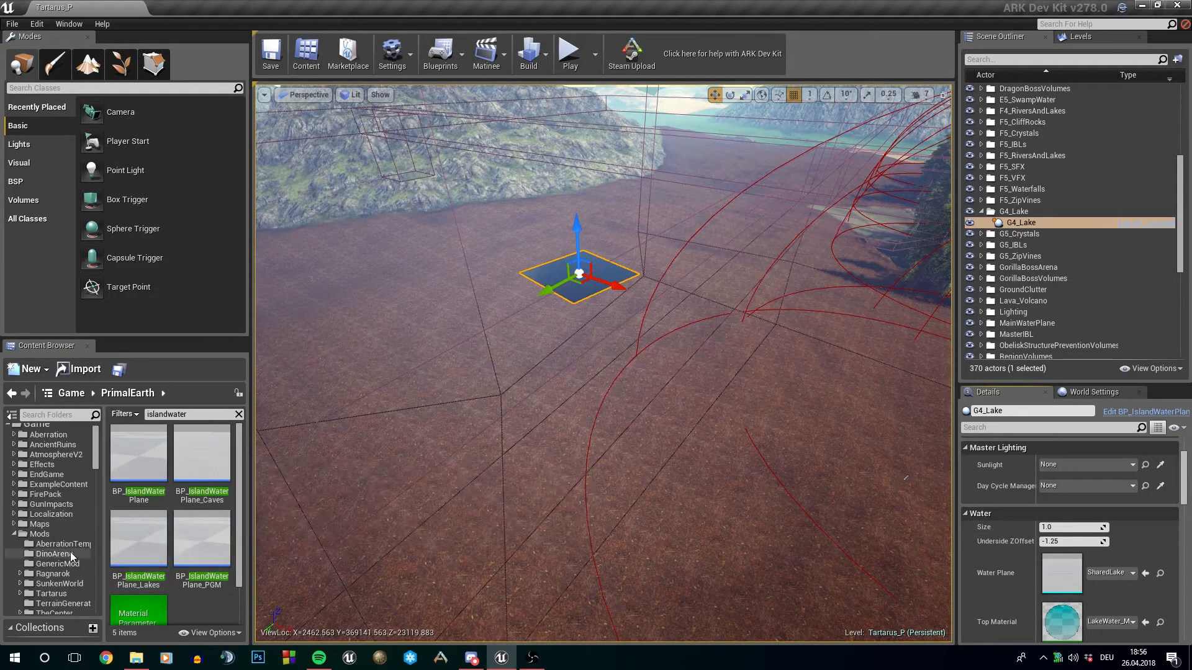
{"action": "scroll", "coordinate": [69, 549], "scroll_direction": "down", "scroll_amount": 2}
{"action": "left_click", "coordinate": [20, 554]}
{"action": "scroll", "coordinate": [61, 562], "scroll_direction": "down", "scroll_amount": 8}
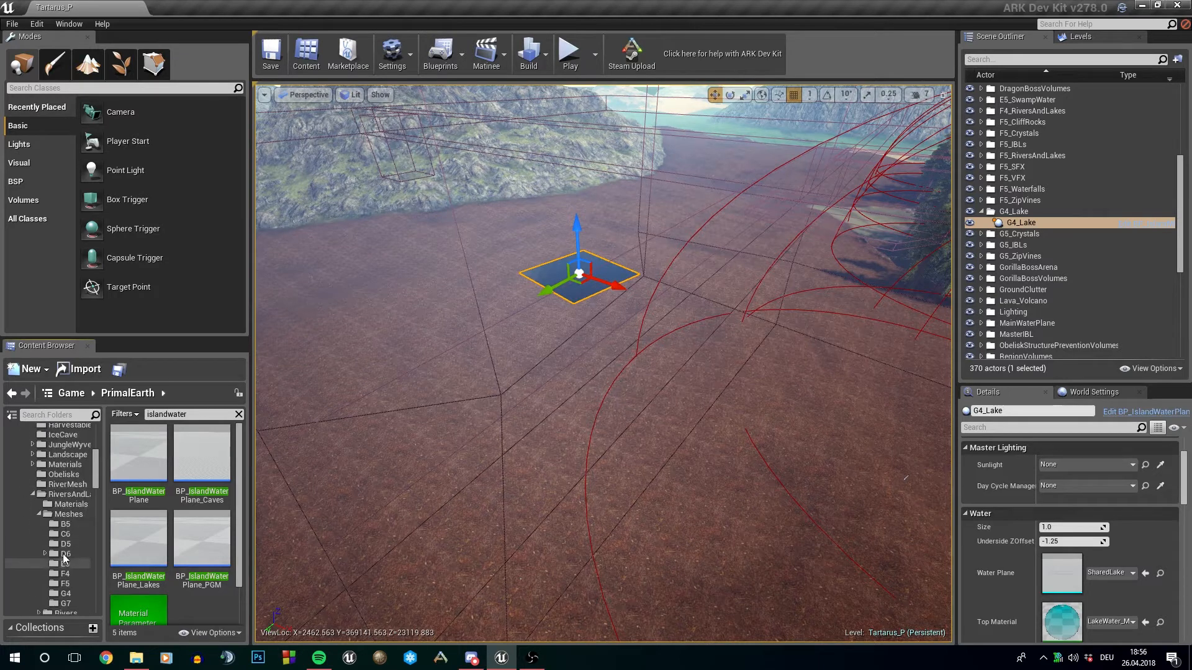
{"action": "left_click", "coordinate": [65, 593]}
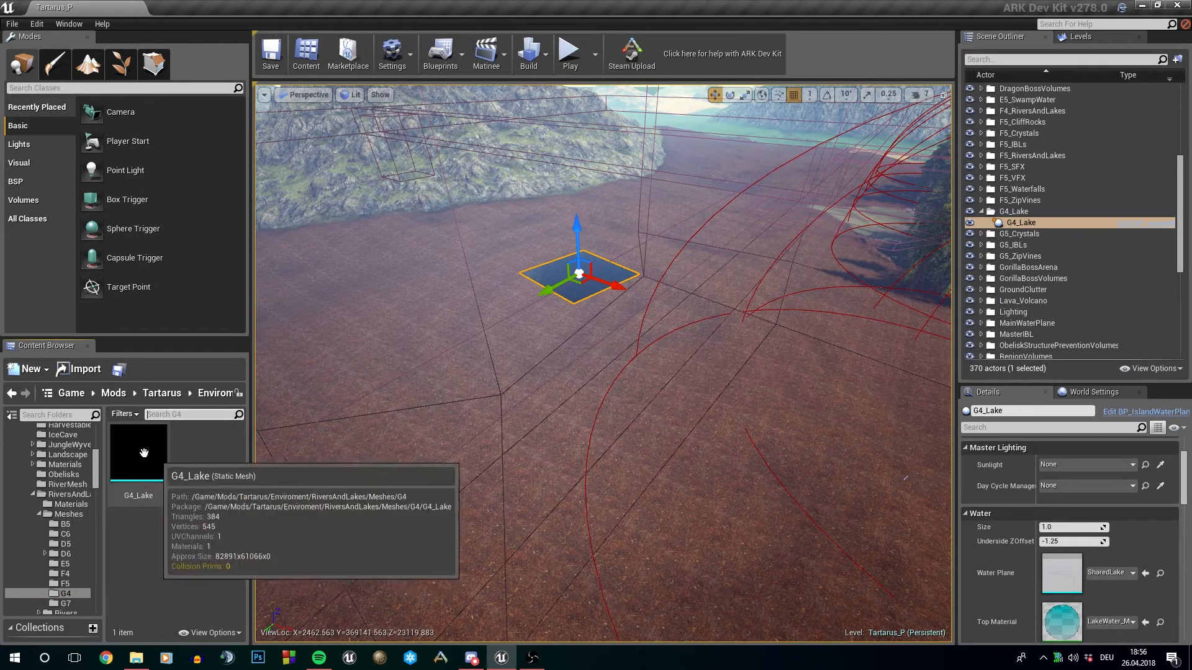
{"action": "left_click", "coordinate": [147, 477]}
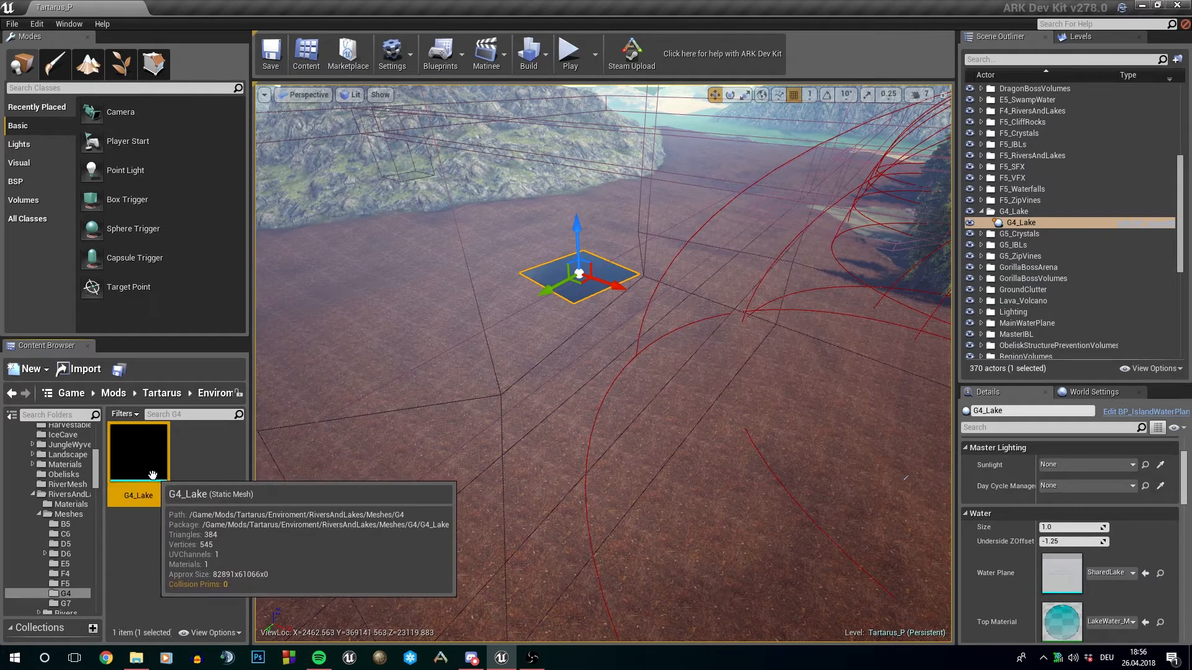
{"action": "left_click", "coordinate": [1144, 574]}
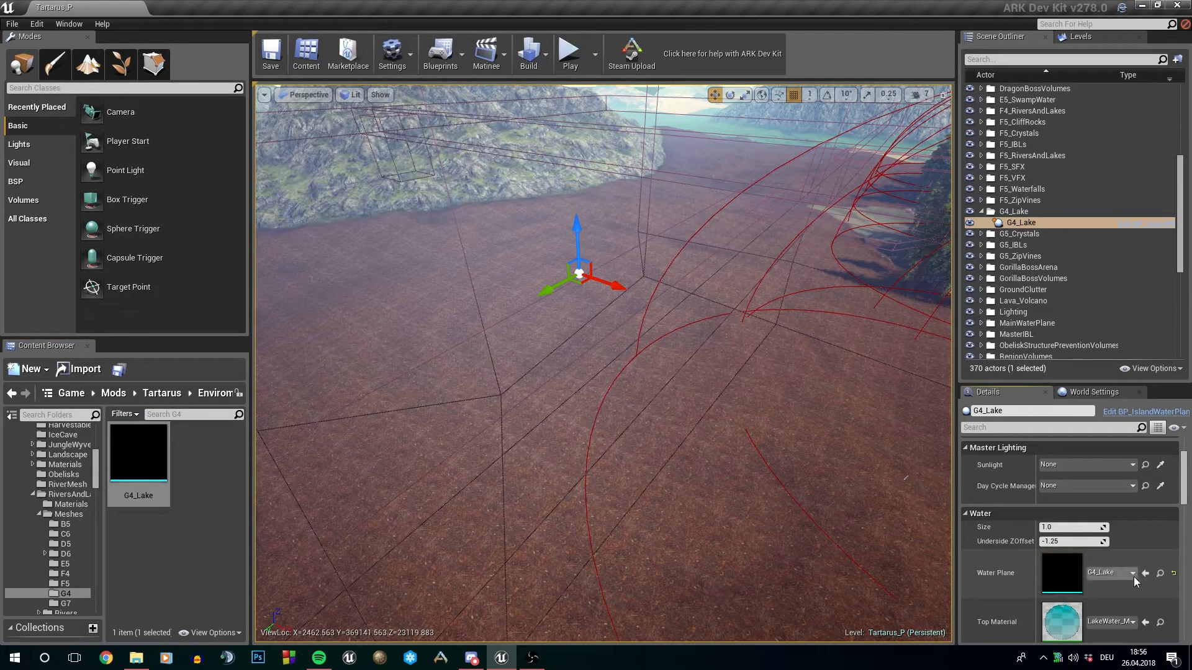
Set the G4_Lake actor's X, Y and Z location to 0 and its Z rotation to 0.
{"action": "scroll", "coordinate": [1133, 576], "scroll_direction": "down", "scroll_amount": 3}
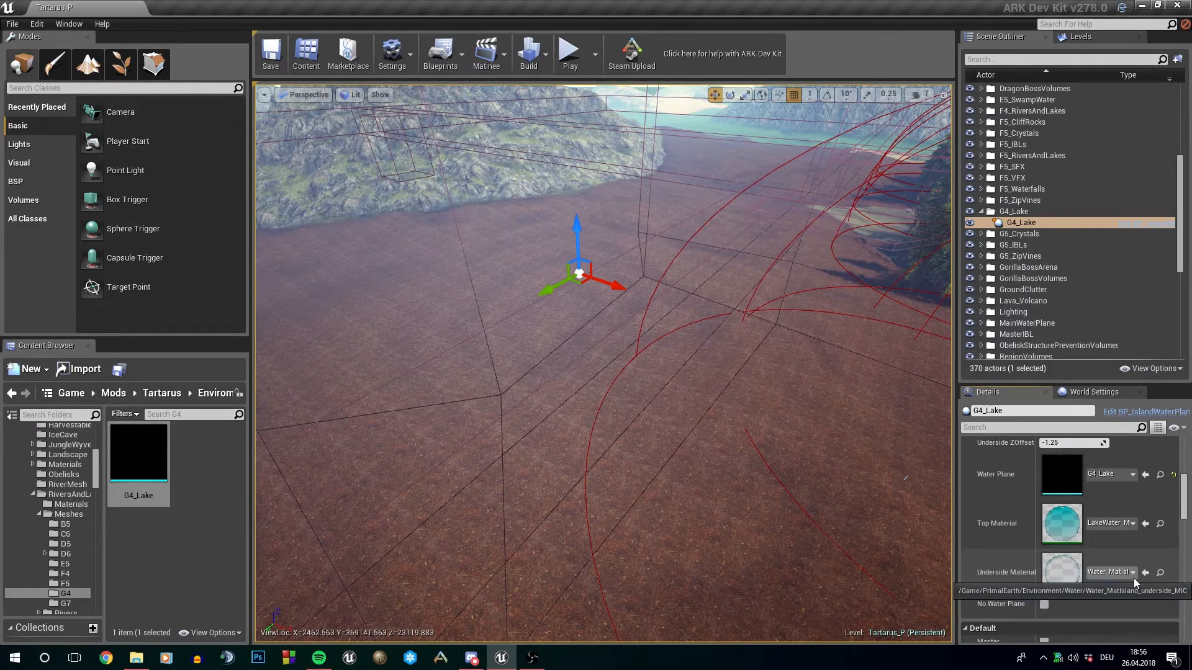
{"action": "scroll", "coordinate": [1133, 579], "scroll_direction": "up", "scroll_amount": 5}
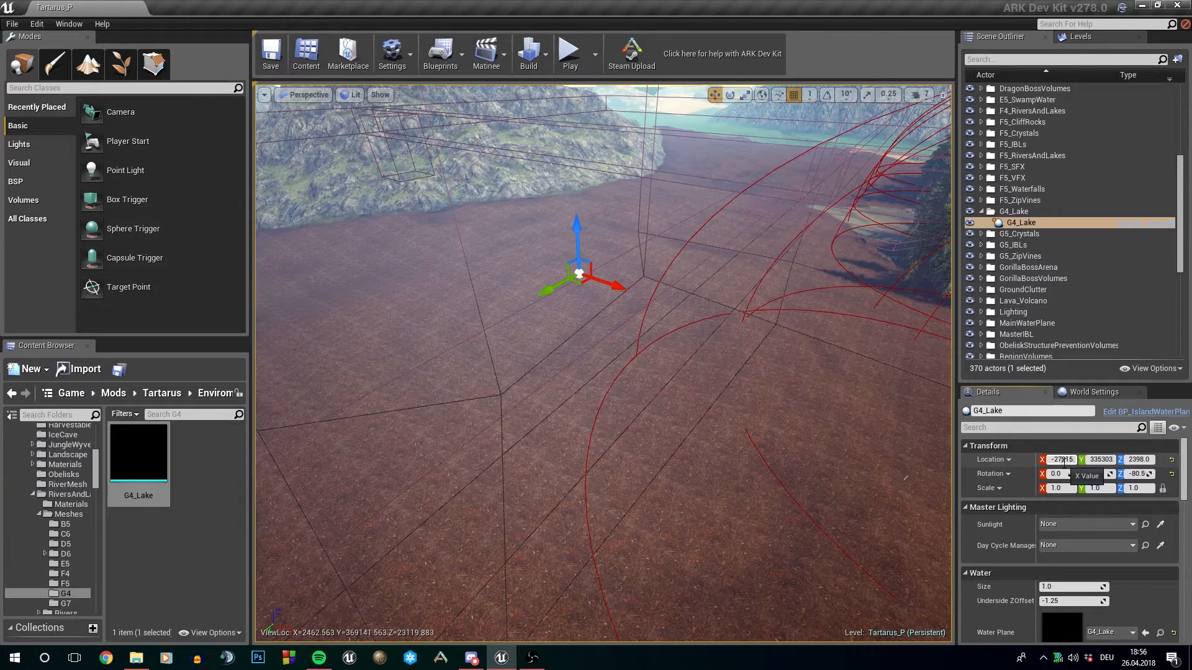
{"action": "left_click", "coordinate": [1064, 463]}
{"action": "type", "text": "0"}
{"action": "key", "text": "Tab"}
{"action": "type", "text": "0"}
{"action": "key", "text": "Tab"}
{"action": "type", "text": "0"}
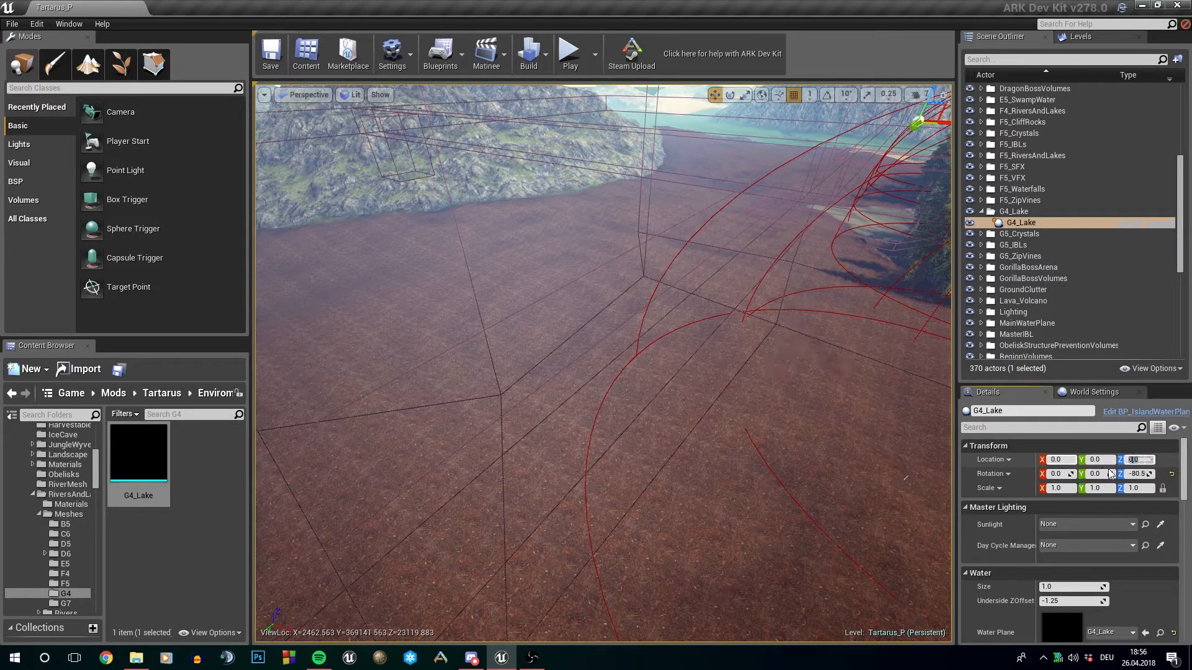
{"action": "key", "text": "Return"}
{"action": "type", "text": "0"}
{"action": "key", "text": "Return"}
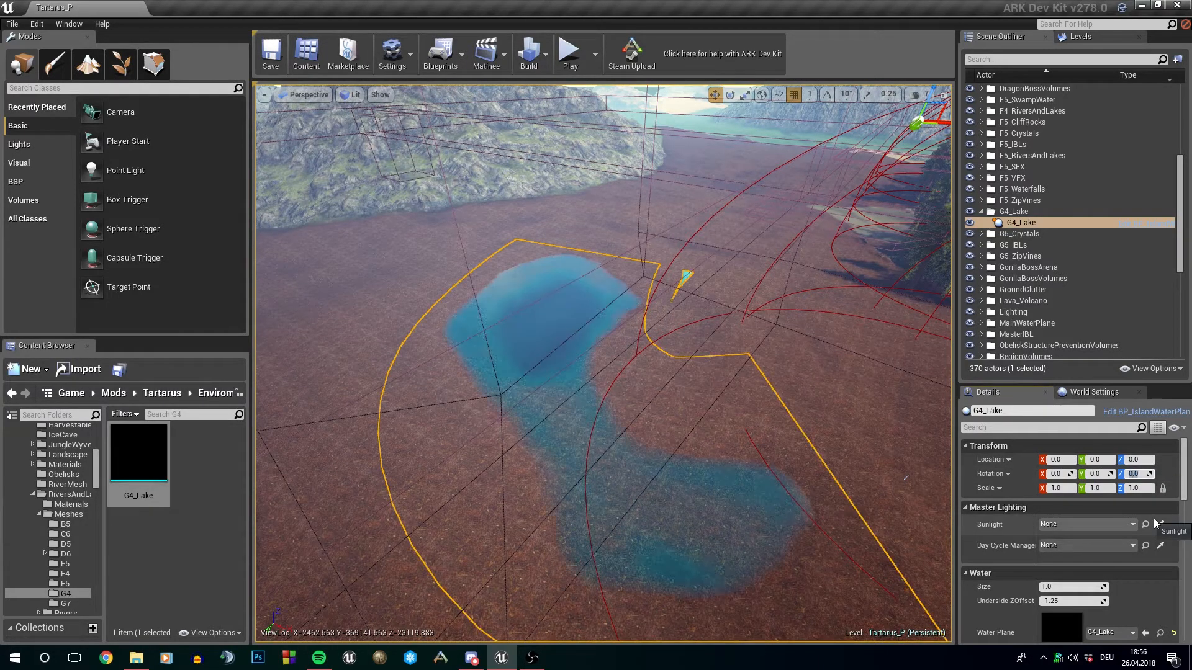
Inspect the placed lake's water surface, shoreline and mesh outline from several angles.
{"action": "left_click", "coordinate": [701, 369]}
{"action": "key", "text": "w"}
{"action": "right_click_drag", "start_coordinate": [701, 370], "coordinate": [673, 372]}
{"action": "key", "text": "w"}
{"action": "key", "text": "s"}
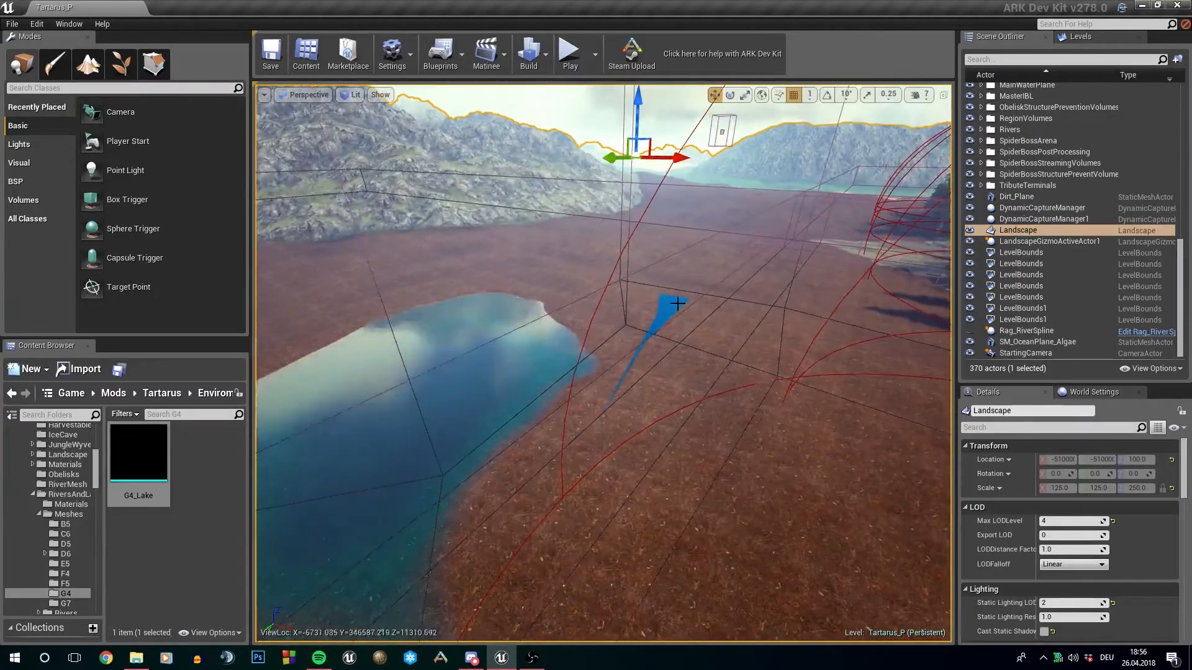
{"action": "left_click", "coordinate": [668, 312]}
{"action": "key", "text": "s"}
{"action": "right_click_drag", "start_coordinate": [668, 312], "coordinate": [584, 292]}
{"action": "key", "text": "w"}
{"action": "key", "text": "d"}
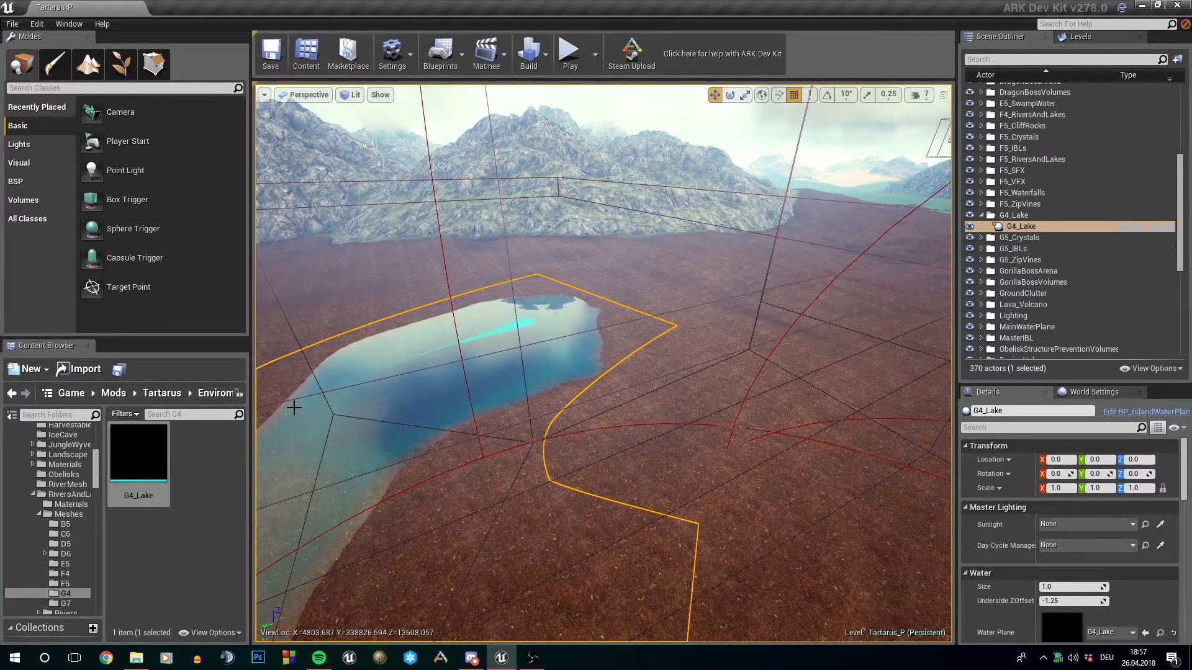
{"action": "right_click_drag", "start_coordinate": [455, 354], "coordinate": [502, 391]}
{"action": "key", "text": "a"}
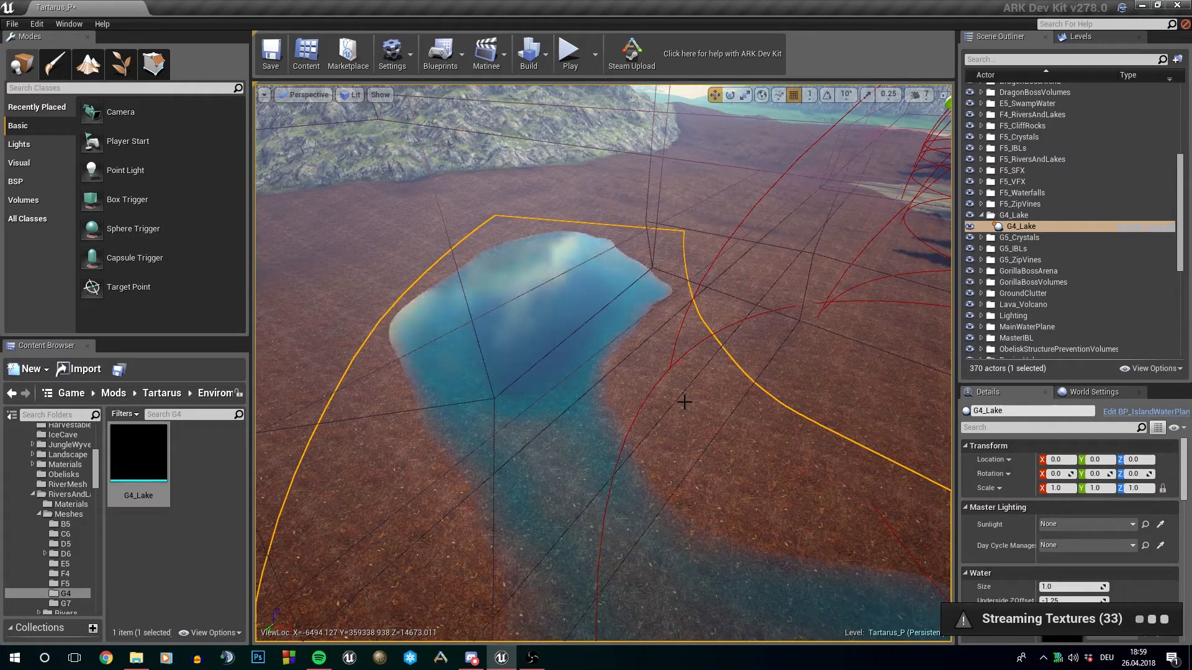
Hide the G4_Lake actor, then show and select the Rag_RiverSpline actor.
{"action": "scroll", "coordinate": [1093, 288], "scroll_direction": "down", "scroll_amount": 5}
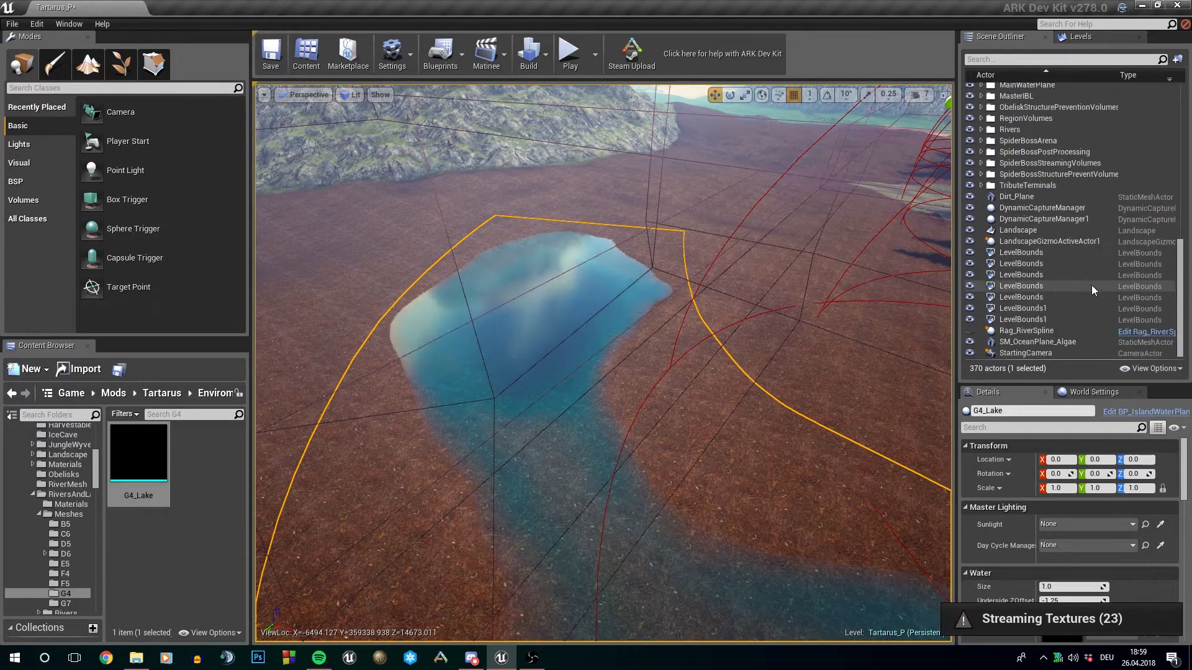
{"action": "scroll", "coordinate": [1086, 276], "scroll_direction": "up", "scroll_amount": 2}
{"action": "left_click", "coordinate": [969, 104]}
{"action": "scroll", "coordinate": [1007, 304], "scroll_direction": "down", "scroll_amount": 5}
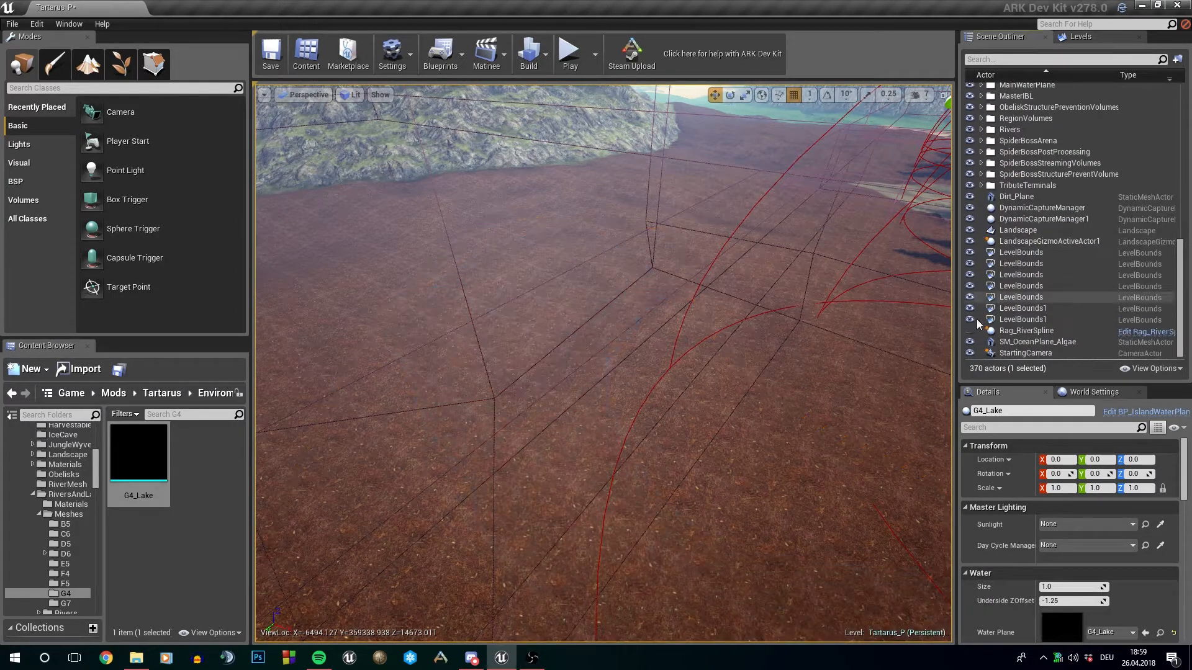
{"action": "left_click", "coordinate": [597, 225]}
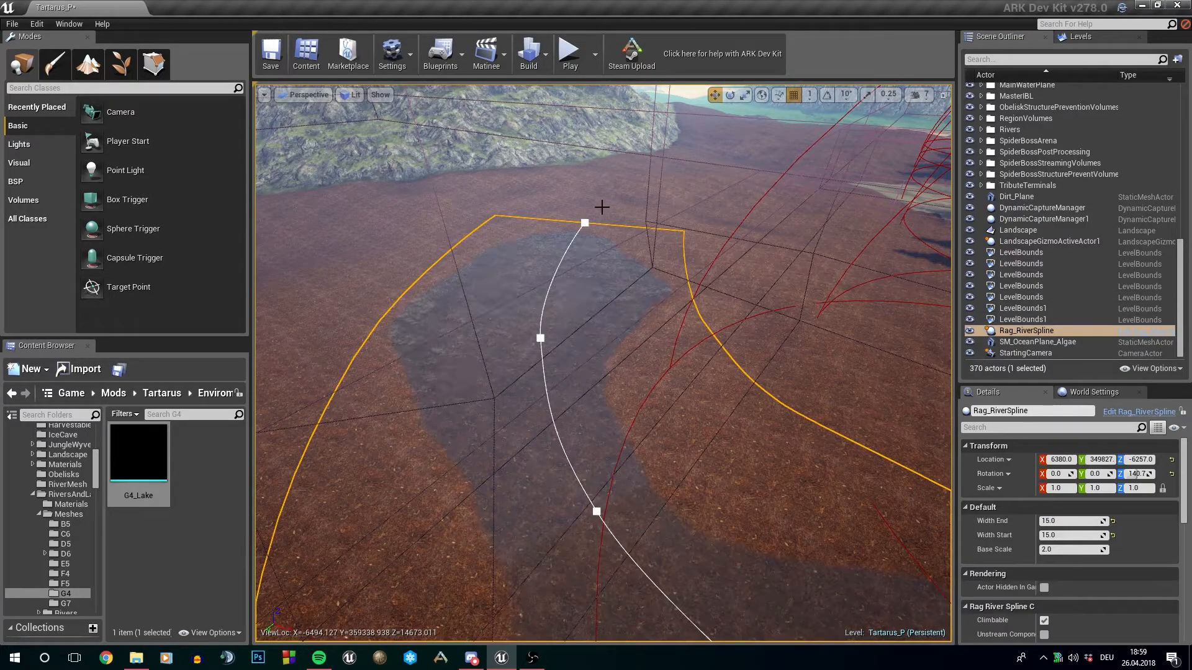
{"action": "key", "text": "f"}
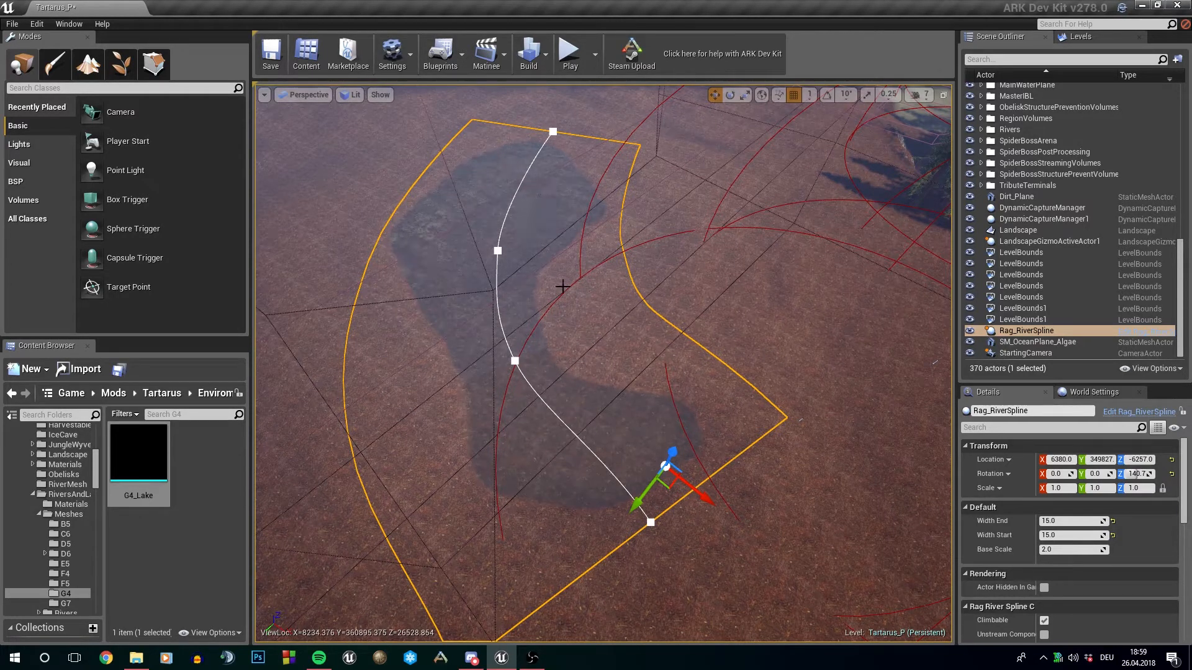
Move the end point of the Rag_RiverSpline away to the side, then back near the far edge of the lake basin.
{"action": "left_click", "coordinate": [566, 134]}
{"action": "left_click_drag", "start_coordinate": [554, 143], "coordinate": [527, 260]}
{"action": "key", "text": "e"}
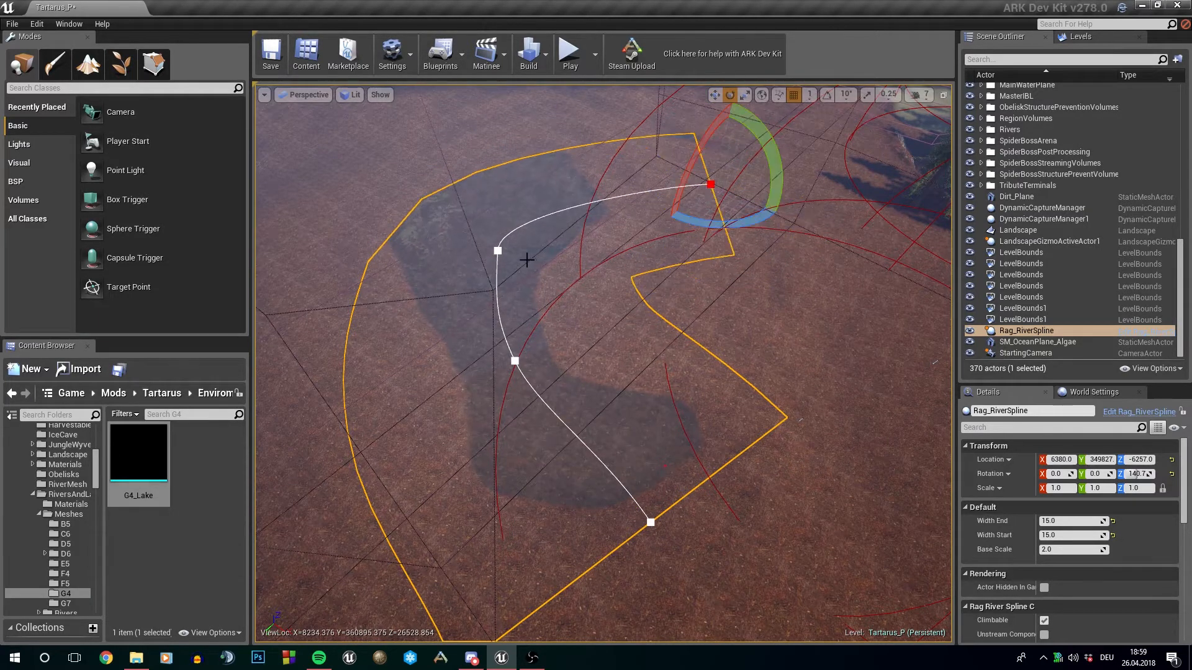
{"action": "key", "text": "w"}
{"action": "left_click_drag", "start_coordinate": [714, 193], "coordinate": [588, 167]}
Hide the Rag_RiverSpline, show the G4_Lake water again and focus on the G4_Lake actor.
{"action": "left_click", "coordinate": [619, 296]}
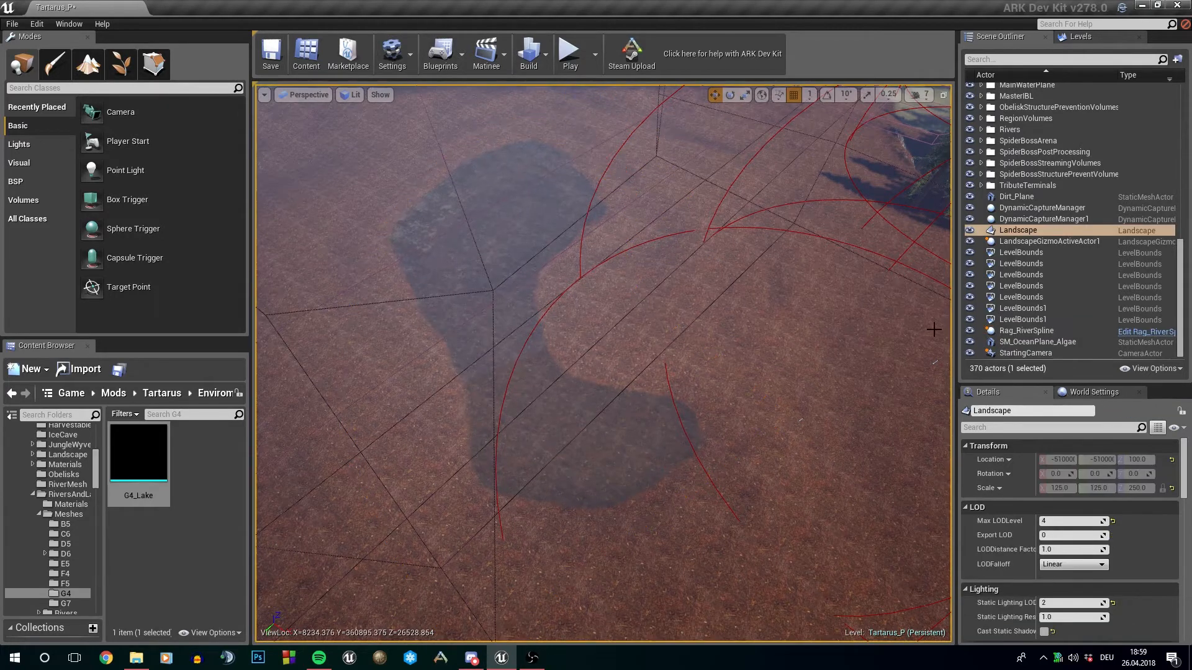
{"action": "left_click", "coordinate": [970, 331]}
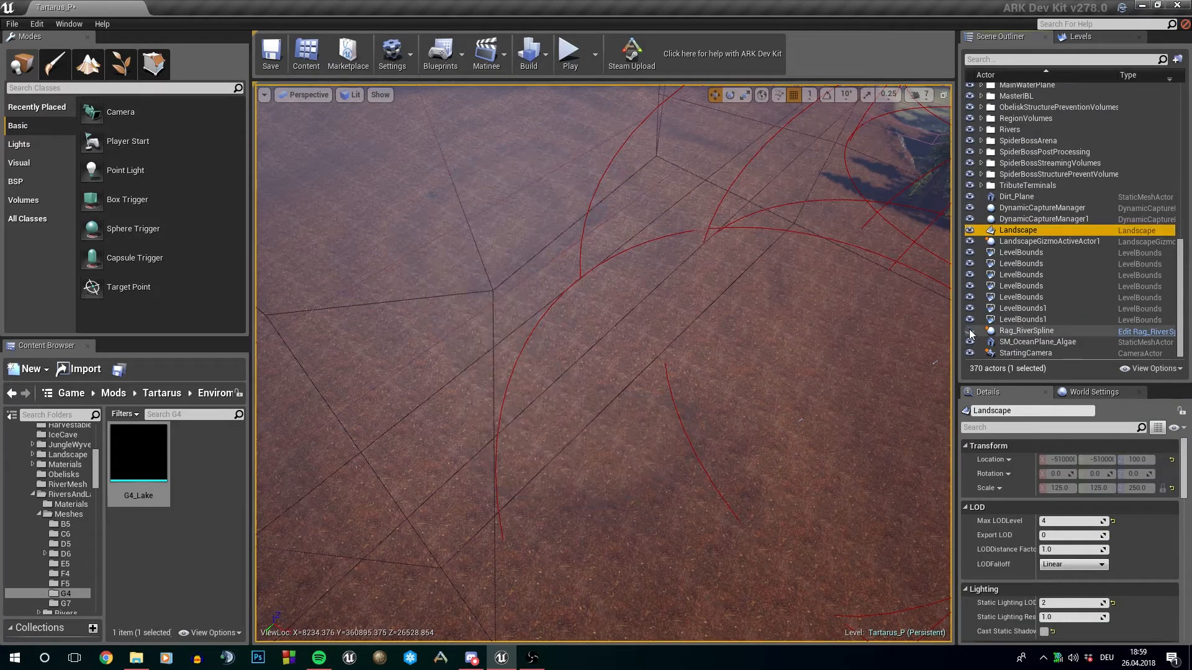
{"action": "scroll", "coordinate": [1094, 315], "scroll_direction": "up", "scroll_amount": 7}
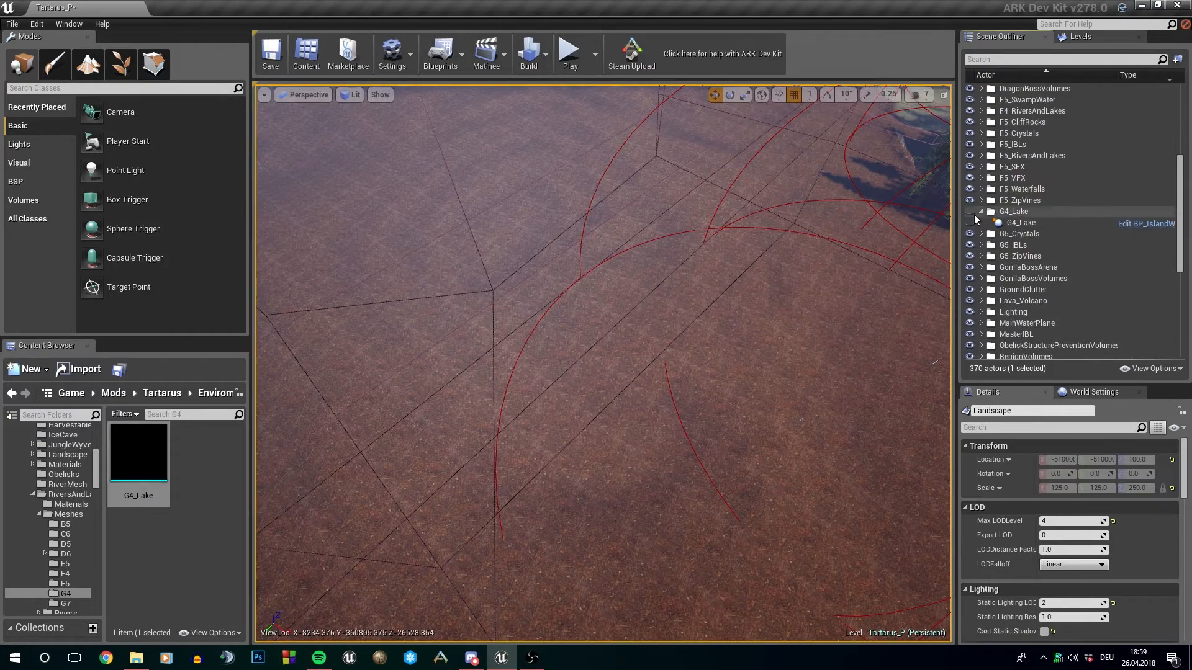
{"action": "left_click", "coordinate": [970, 211]}
{"action": "double_click", "coordinate": [1021, 223]}
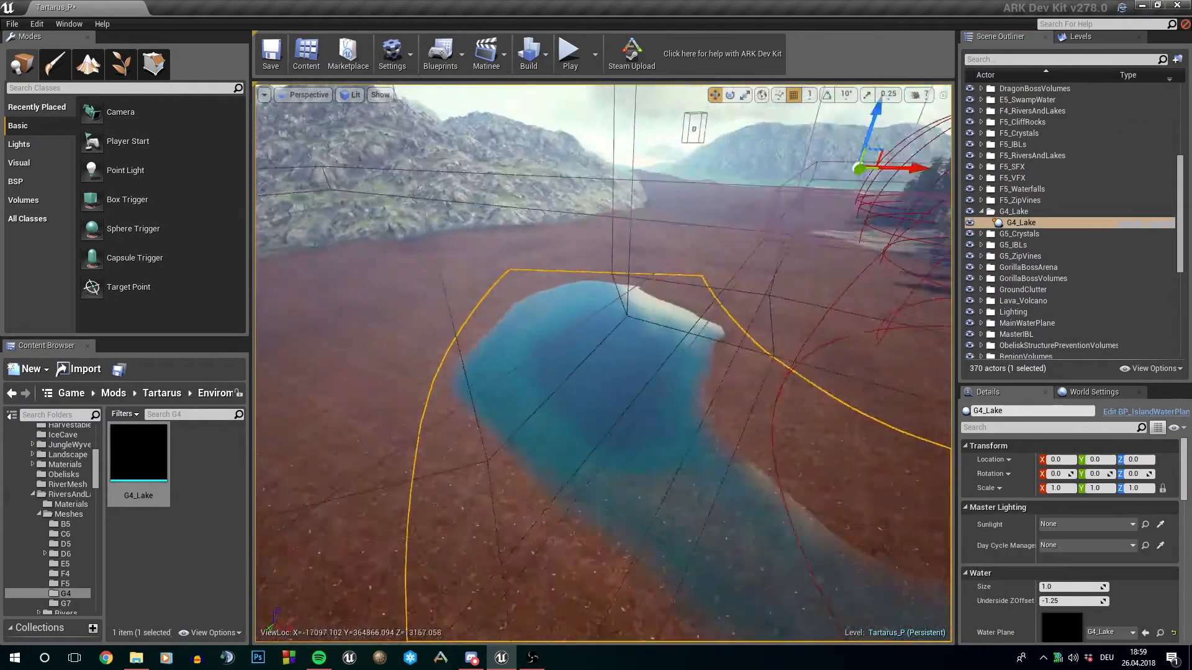
Review the G4_Lake actor's Water Plane, Top Material and Underside Material settings and view the whole lake from above.
{"action": "scroll", "coordinate": [1137, 589], "scroll_direction": "down", "scroll_amount": 3}
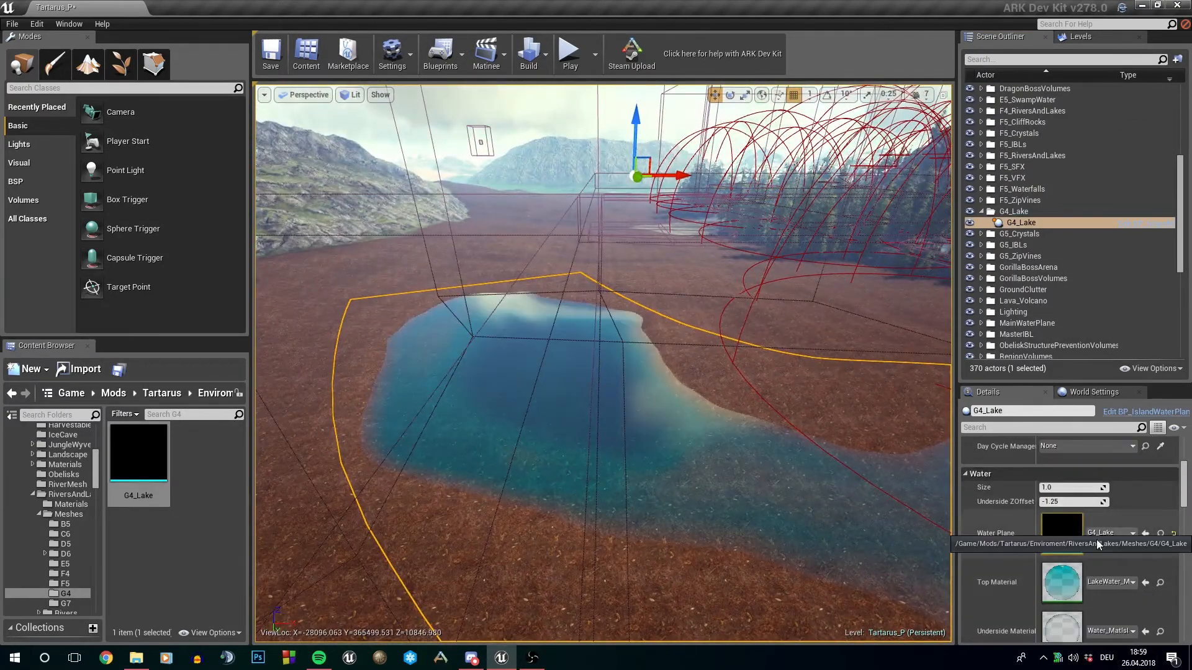
{"action": "scroll", "coordinate": [1112, 558], "scroll_direction": "up", "scroll_amount": 3}
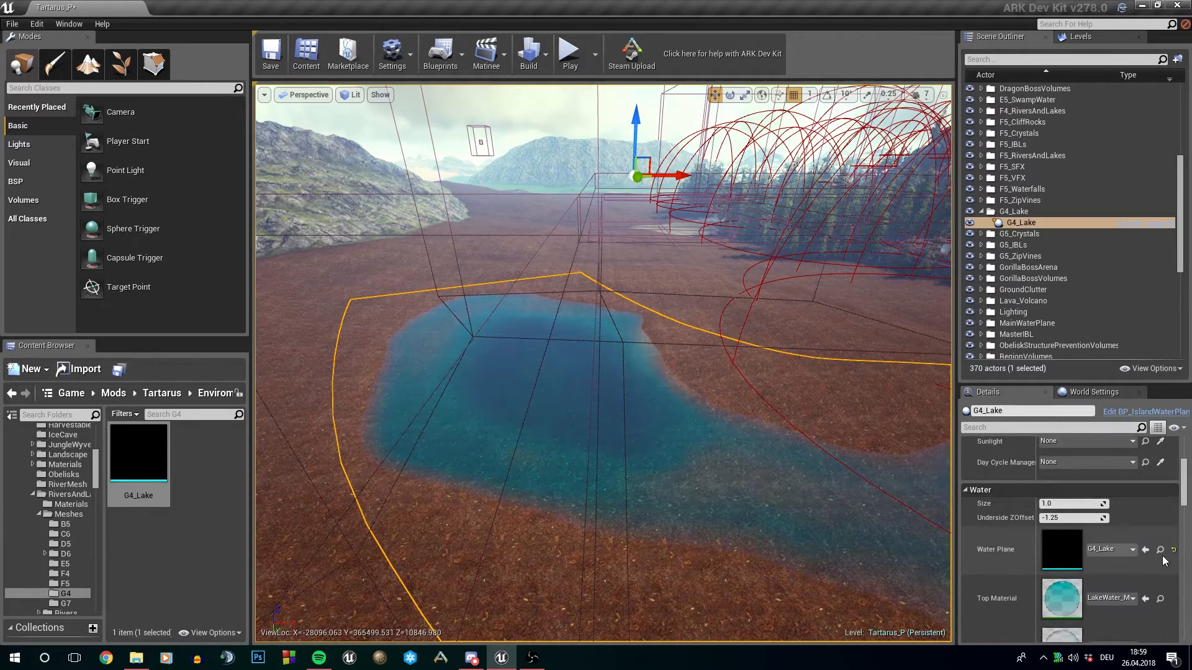
{"action": "scroll", "coordinate": [1160, 552], "scroll_direction": "down", "scroll_amount": 3}
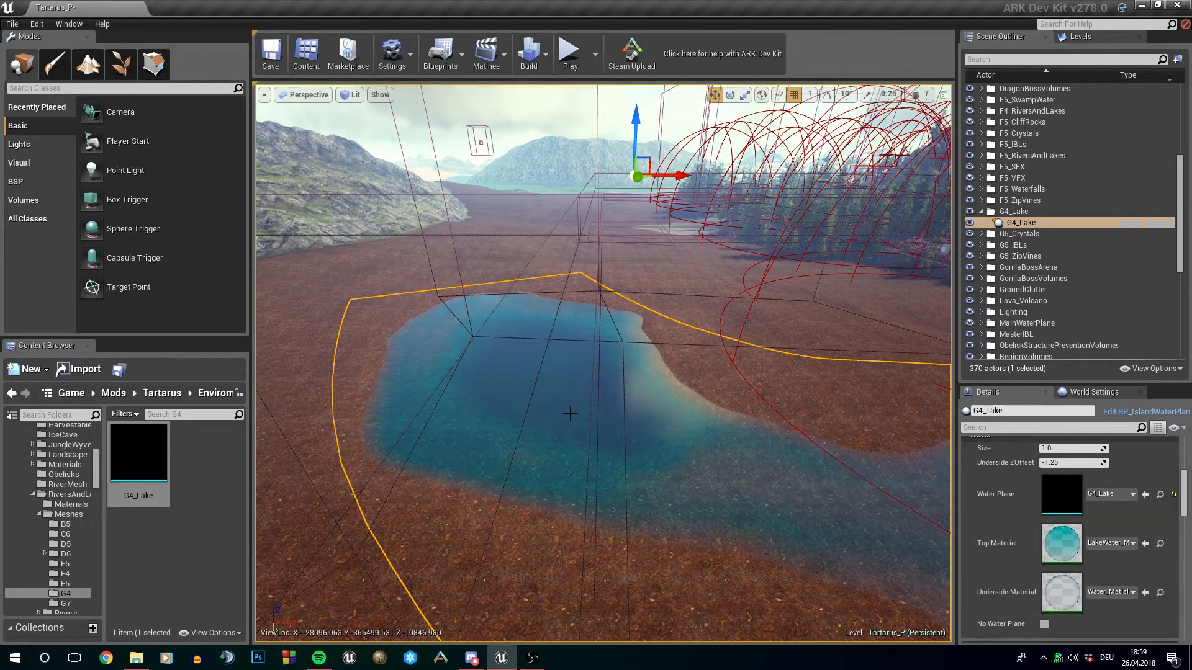
{"action": "right_click_drag", "start_coordinate": [569, 415], "coordinate": [574, 487]}
{"action": "key", "text": "w"}
{"action": "key", "text": "d"}
{"action": "mouse_move", "coordinate": [747, 418]}
{"action": "right_mouse_down"}
{"action": "mouse_move", "coordinate": [763, 422]}
{"action": "mouse_move", "coordinate": [747, 417]}
{"action": "right_mouse_up"}
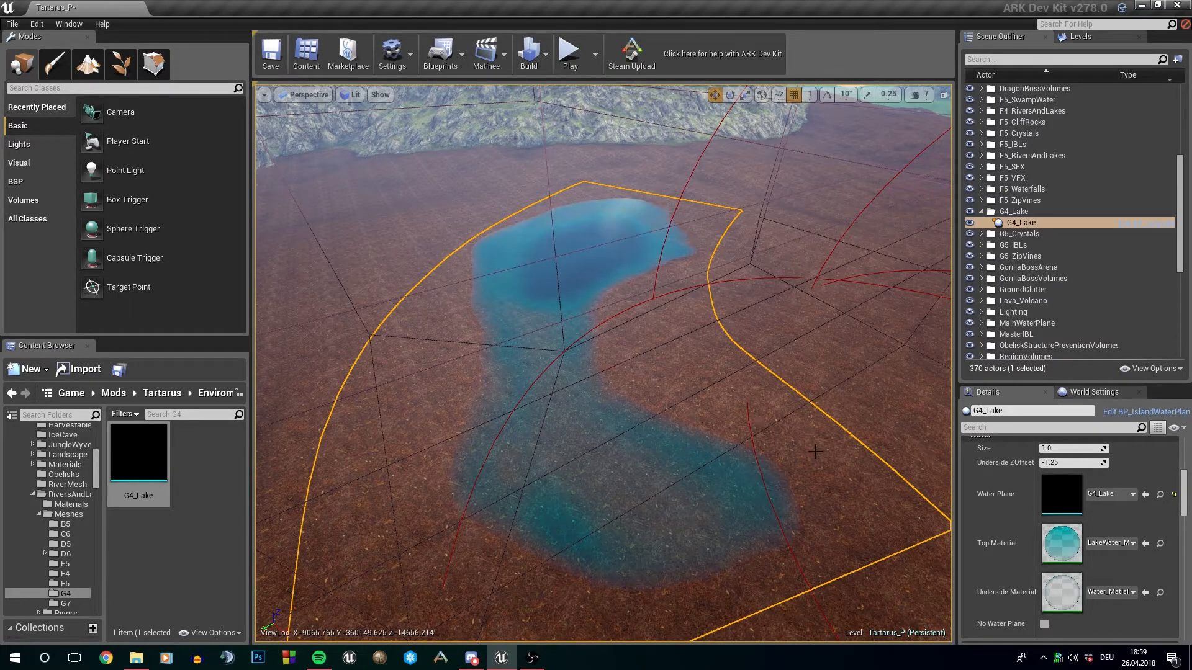
{"action": "scroll", "coordinate": [49, 471], "scroll_direction": "up", "scroll_amount": 10}
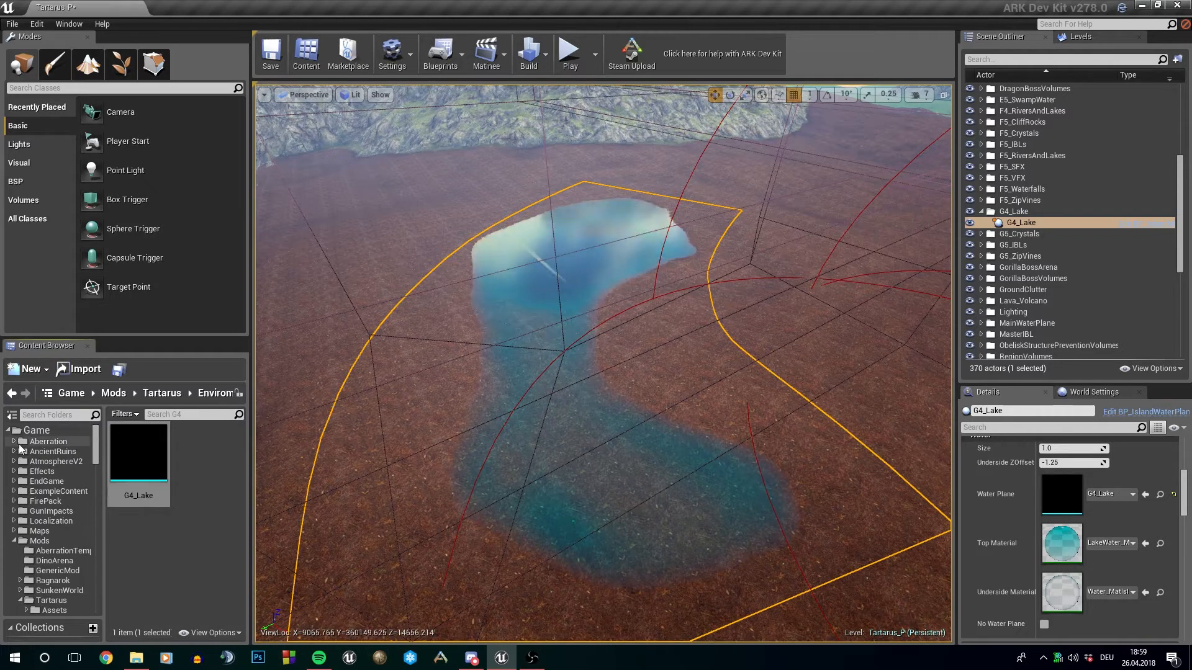
Locate the MIC_JesusLake_Water material in the Aberration Environment > FertileChamber > Water folder.
{"action": "scroll", "coordinate": [50, 497], "scroll_direction": "down", "scroll_amount": 10}
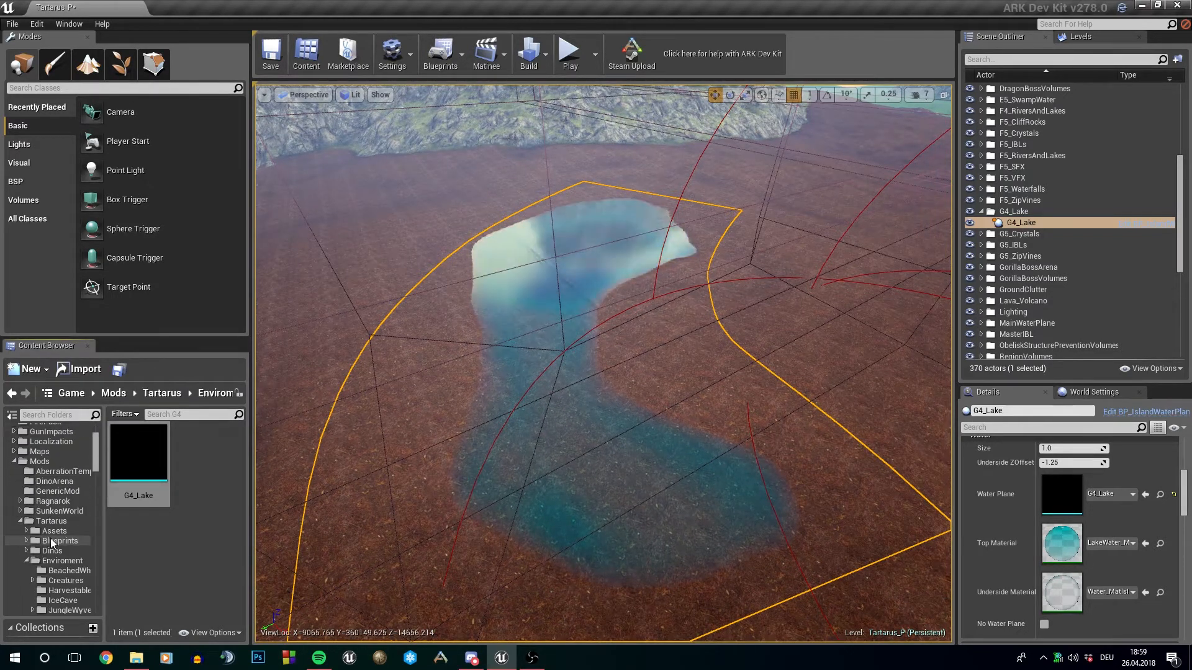
{"action": "scroll", "coordinate": [52, 533], "scroll_direction": "up", "scroll_amount": 10}
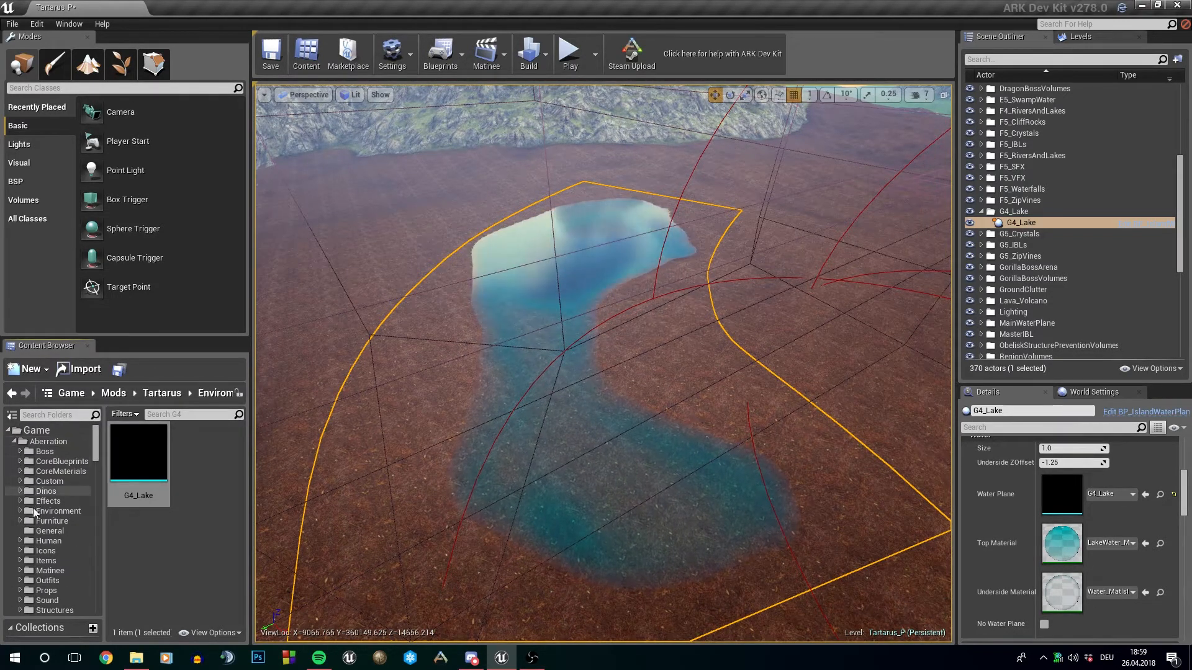
{"action": "left_click", "coordinate": [22, 512]}
{"action": "scroll", "coordinate": [50, 517], "scroll_direction": "down", "scroll_amount": 2}
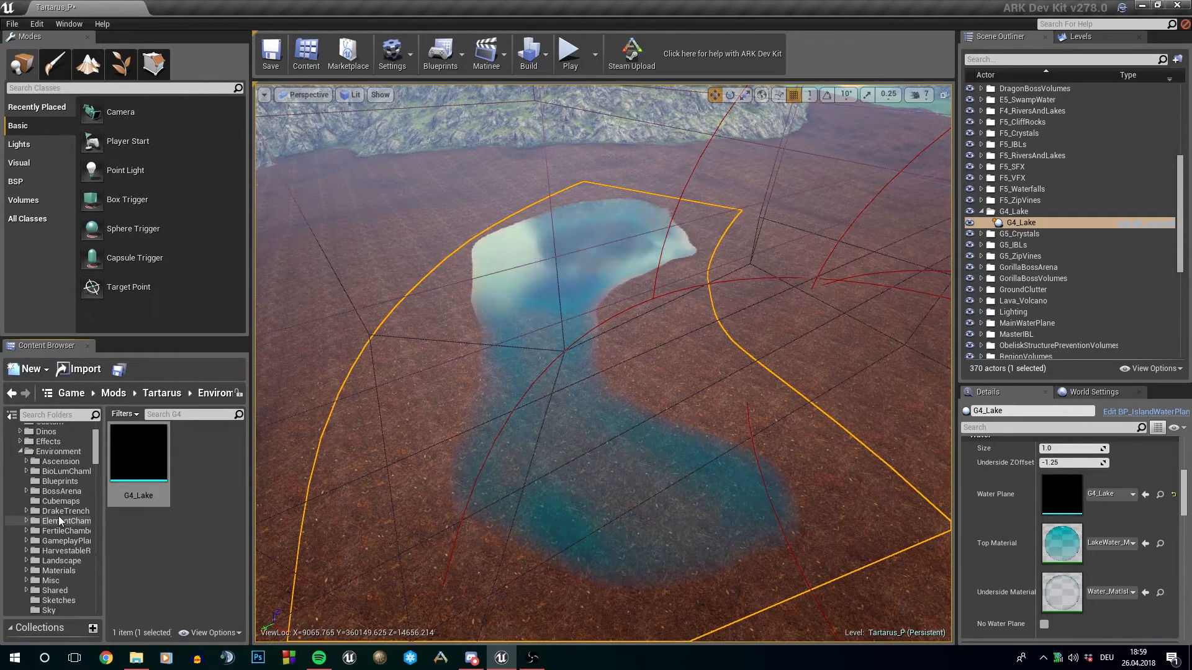
{"action": "left_click", "coordinate": [29, 530]}
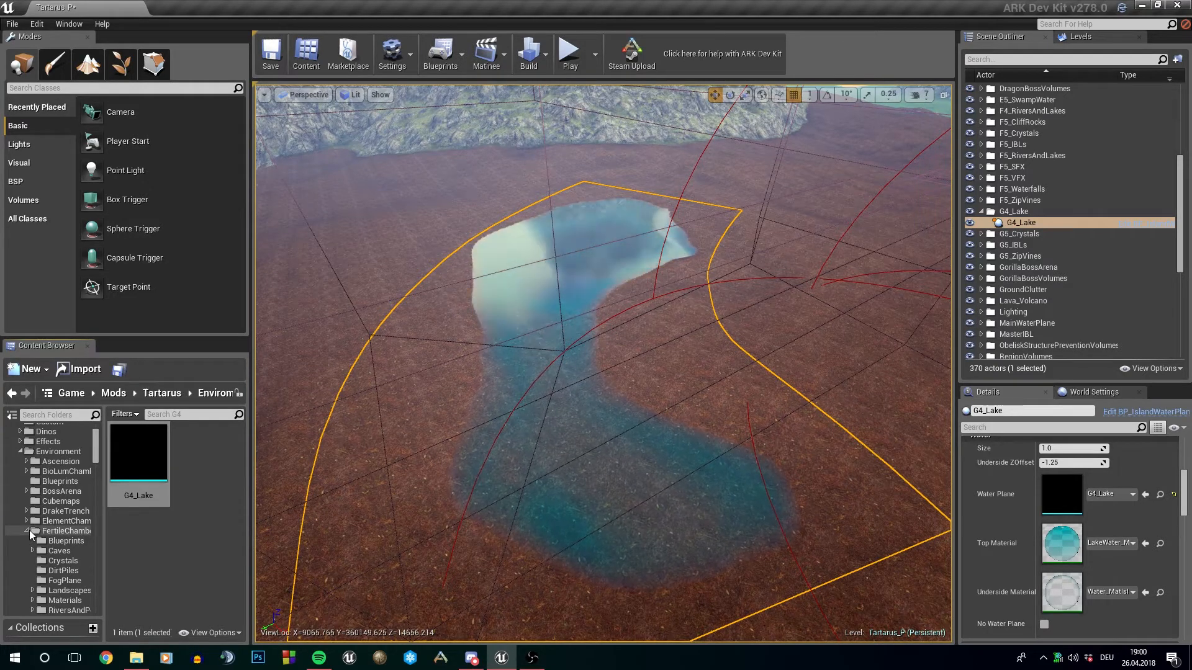
{"action": "scroll", "coordinate": [61, 534], "scroll_direction": "down", "scroll_amount": 3}
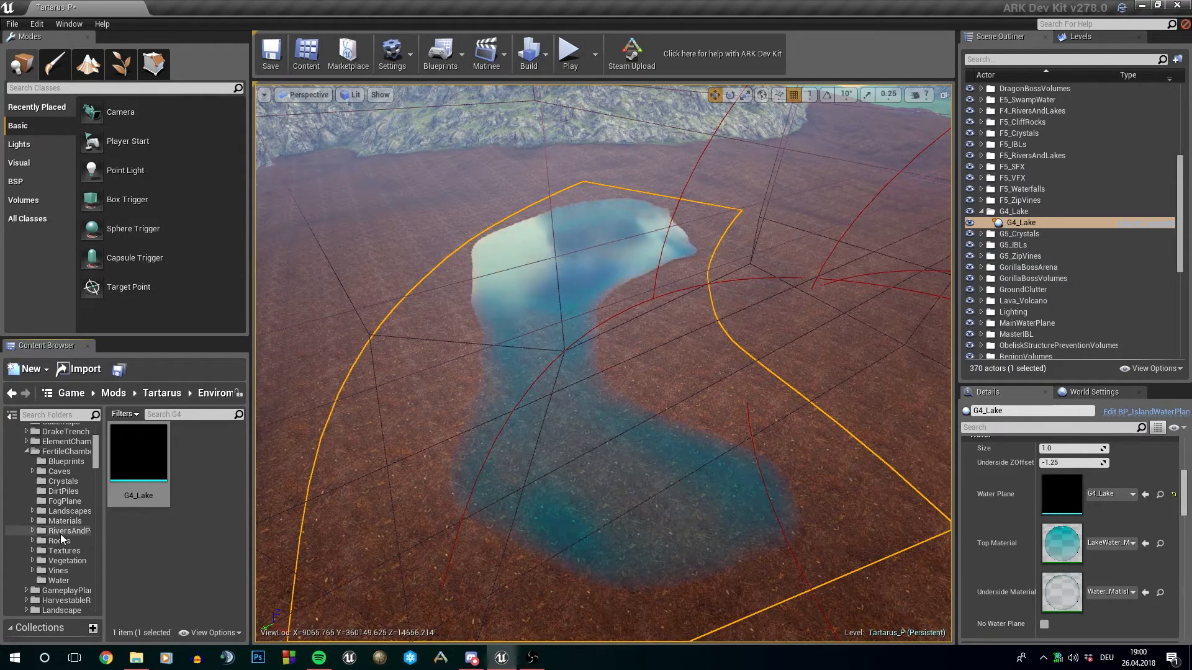
{"action": "left_click", "coordinate": [76, 579]}
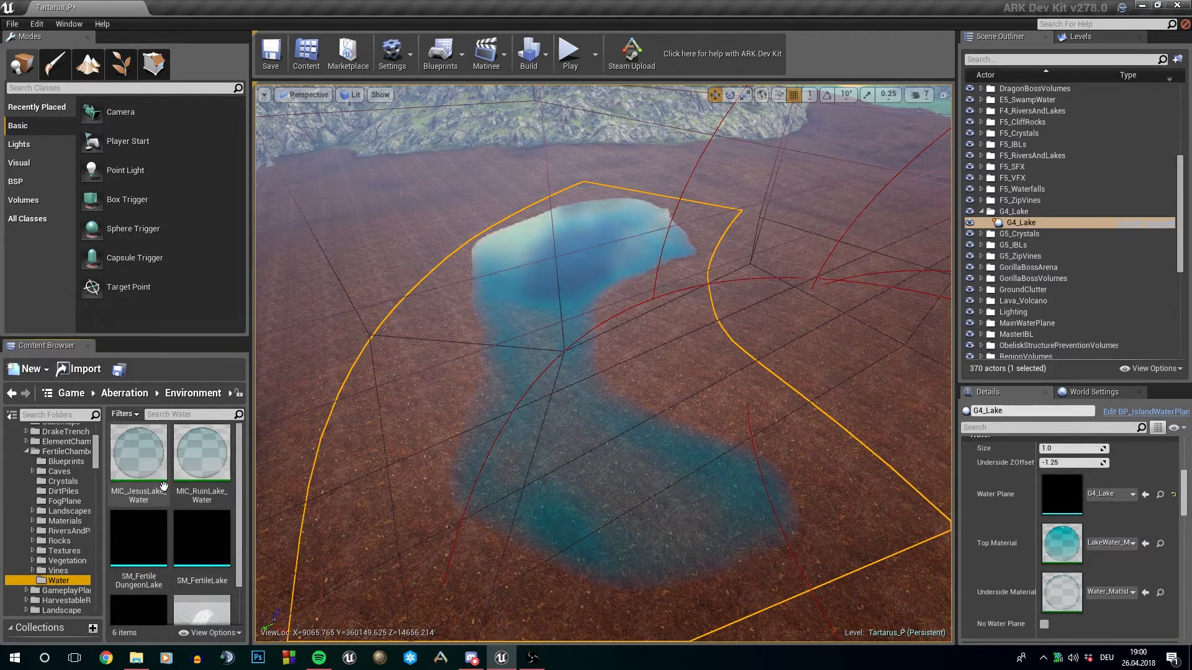
{"action": "left_click", "coordinate": [136, 461]}
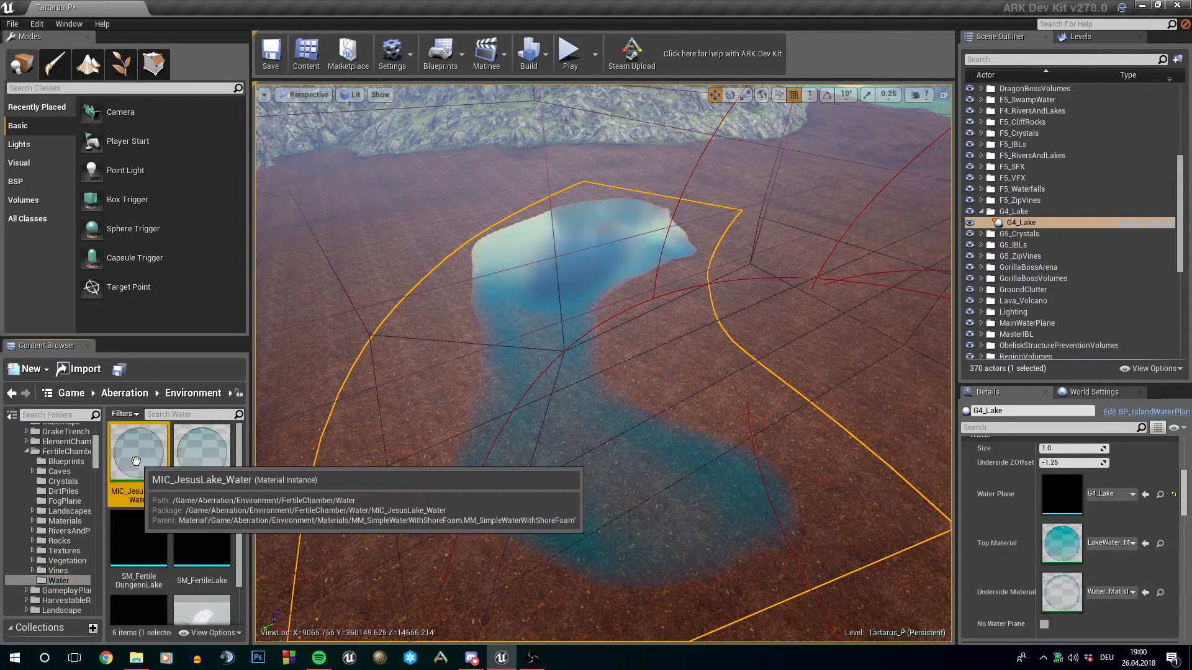
Collapse the Aberration folder and open the Water folder inside the Tartarus mod's Assets.
{"action": "scroll", "coordinate": [67, 486], "scroll_direction": "up", "scroll_amount": 5}
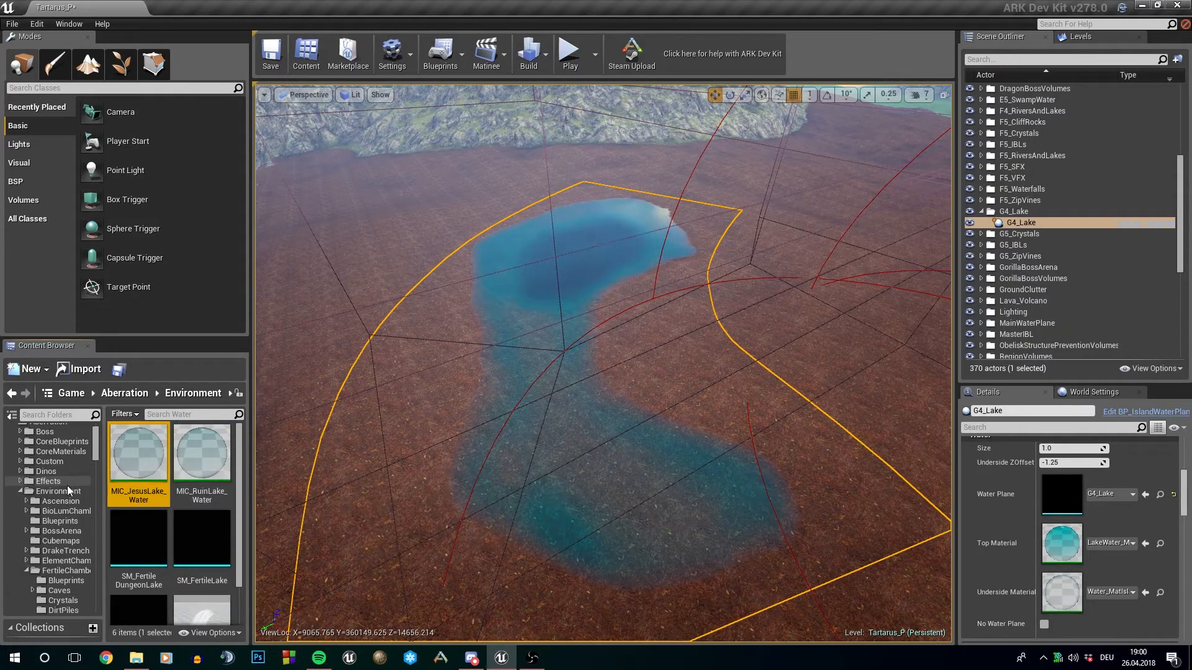
{"action": "left_click", "coordinate": [18, 442]}
{"action": "left_click", "coordinate": [15, 442]}
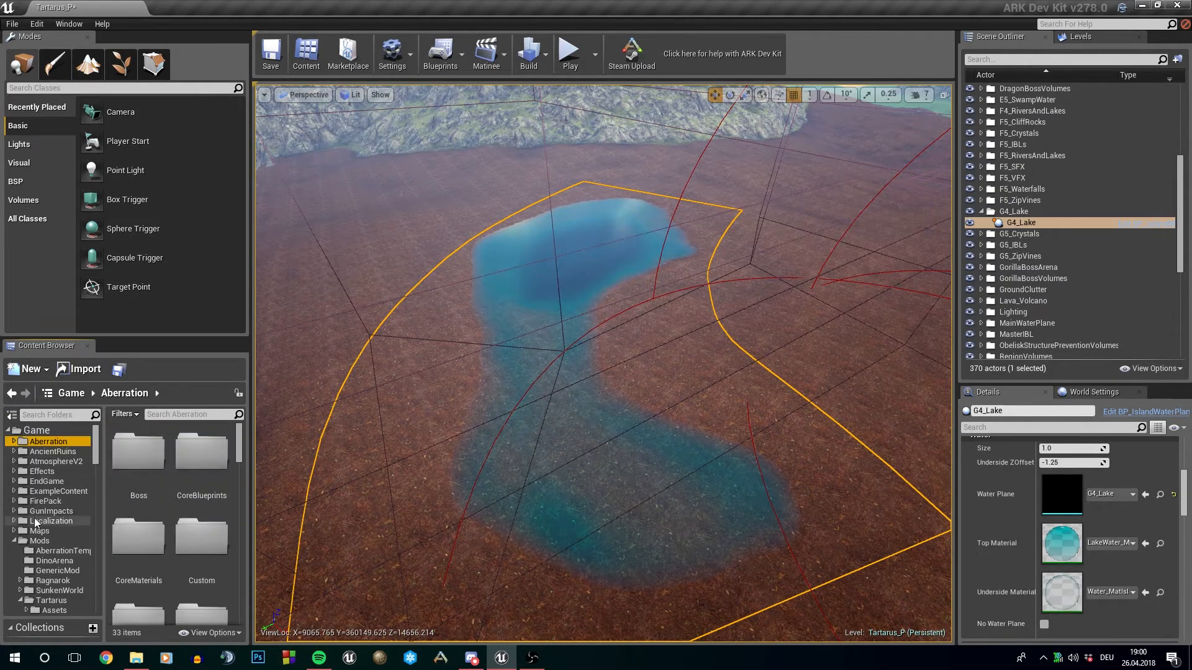
{"action": "scroll", "coordinate": [43, 546], "scroll_direction": "down", "scroll_amount": 5}
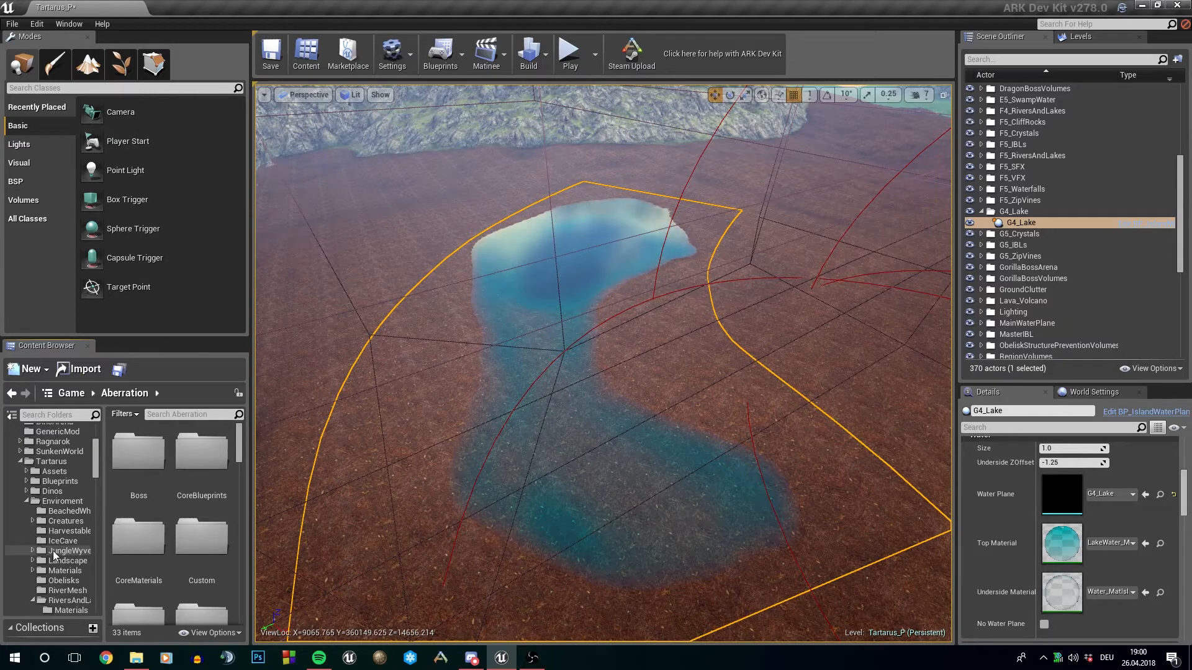
{"action": "left_click", "coordinate": [28, 502]}
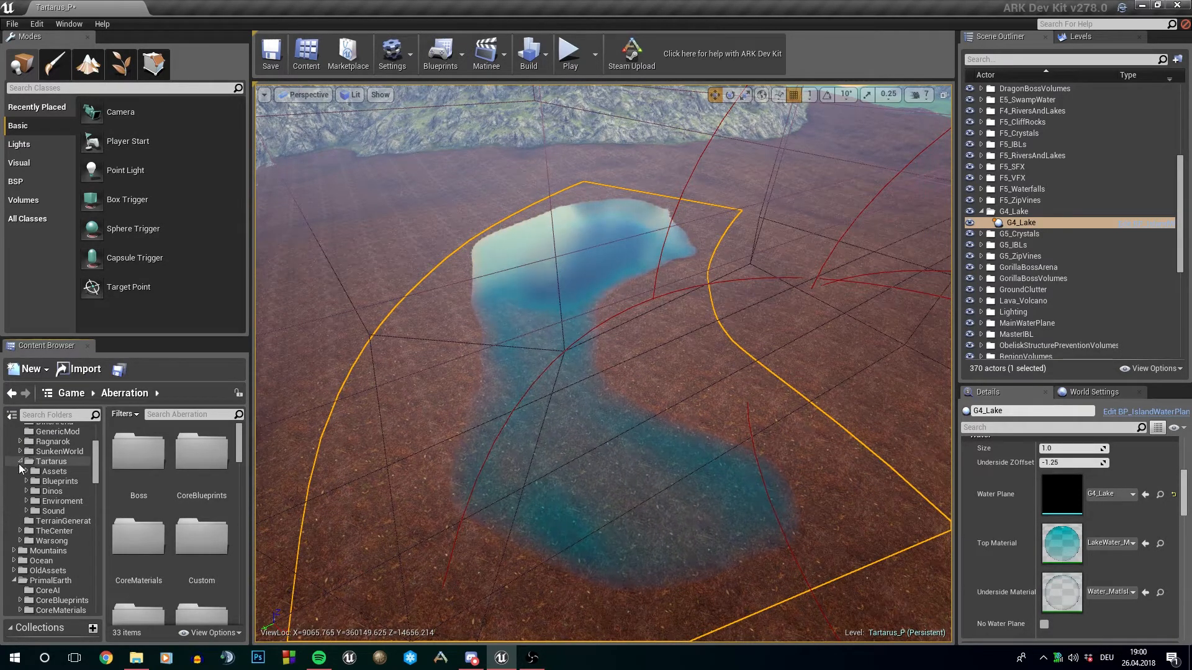
{"action": "left_click", "coordinate": [26, 472]}
{"action": "left_click", "coordinate": [58, 561]}
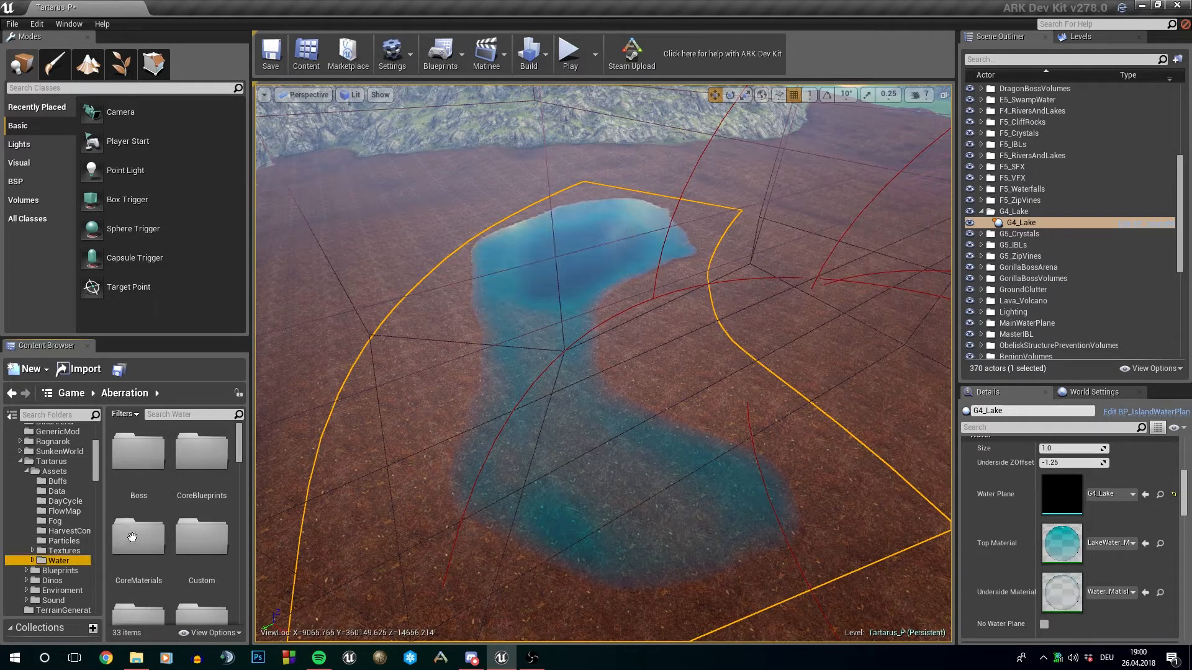
Assign the Tartarus copy of MIC_JesusLake_Water as the Top Material of G4_Lake and view the water close up.
{"action": "scroll", "coordinate": [217, 519], "scroll_direction": "down", "scroll_amount": 3}
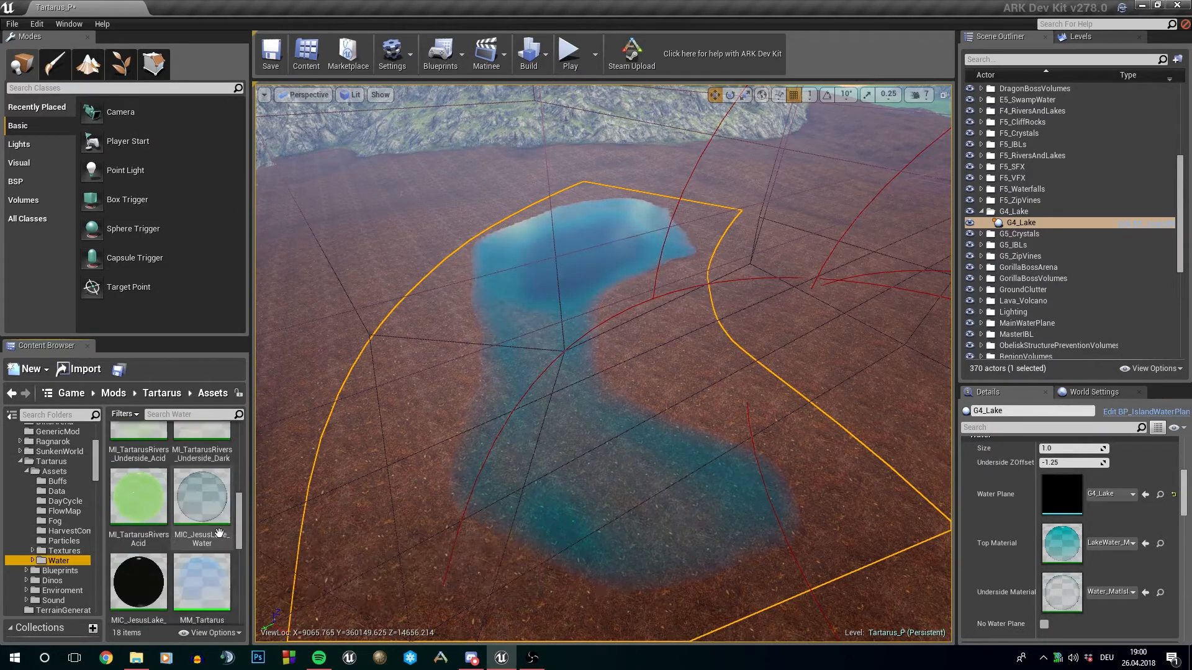
{"action": "left_click", "coordinate": [201, 446]}
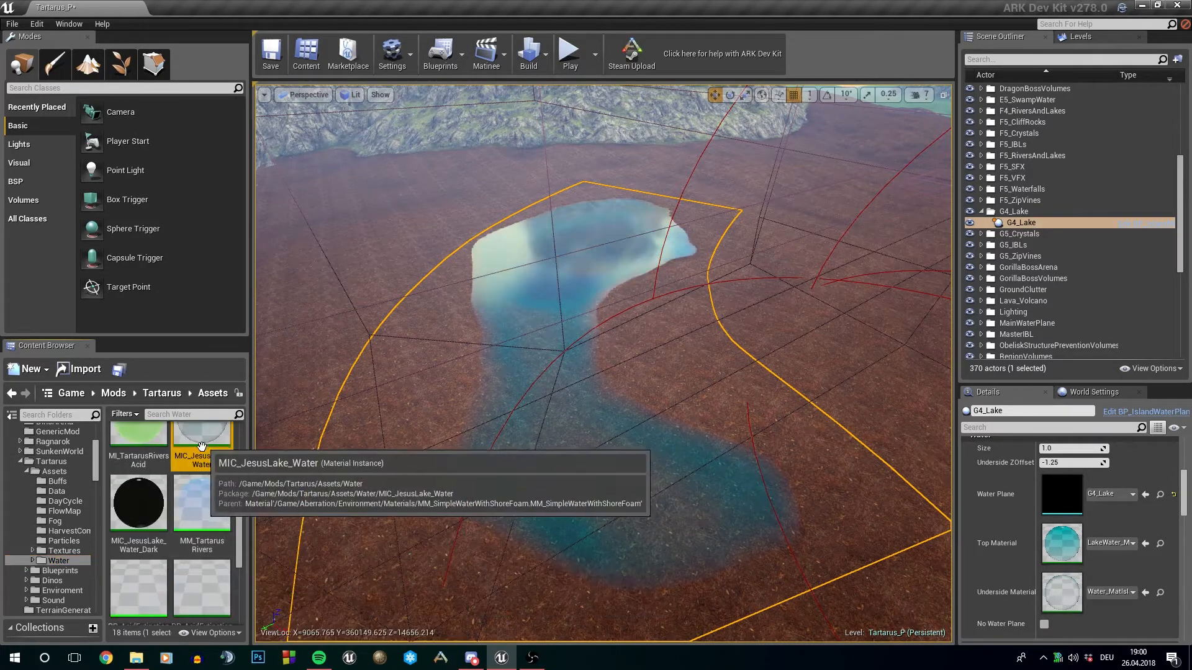
{"action": "left_click", "coordinate": [1145, 544]}
{"action": "right_click_drag", "start_coordinate": [756, 434], "coordinate": [778, 393]}
{"action": "key", "text": "w"}
{"action": "key", "text": "a"}
Examine the underside of the lake plane and look through the assets in Aberration's FertileChamber Water folder.
{"action": "scroll", "coordinate": [64, 519], "scroll_direction": "up", "scroll_amount": 7}
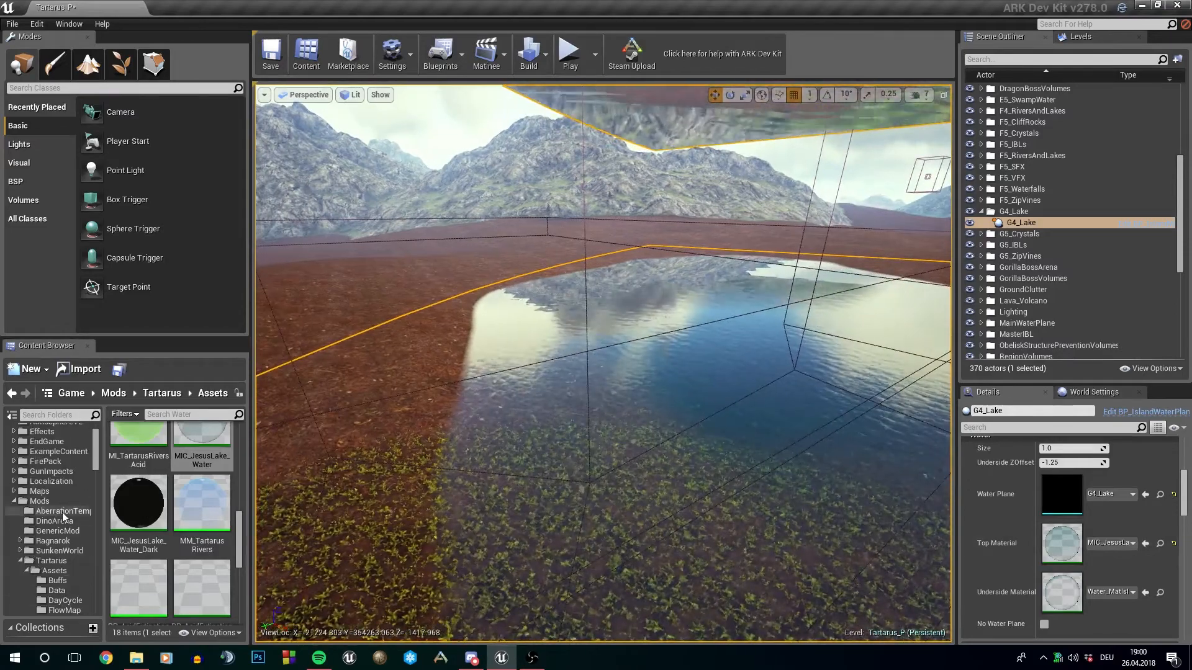
{"action": "left_click", "coordinate": [15, 441]}
{"action": "mouse_move", "coordinate": [472, 435]}
{"action": "right_mouse_down"}
{"action": "mouse_move", "coordinate": [512, 349]}
{"action": "mouse_move", "coordinate": [510, 422]}
{"action": "mouse_move", "coordinate": [491, 422]}
{"action": "right_mouse_up"}
{"action": "key", "text": "w"}
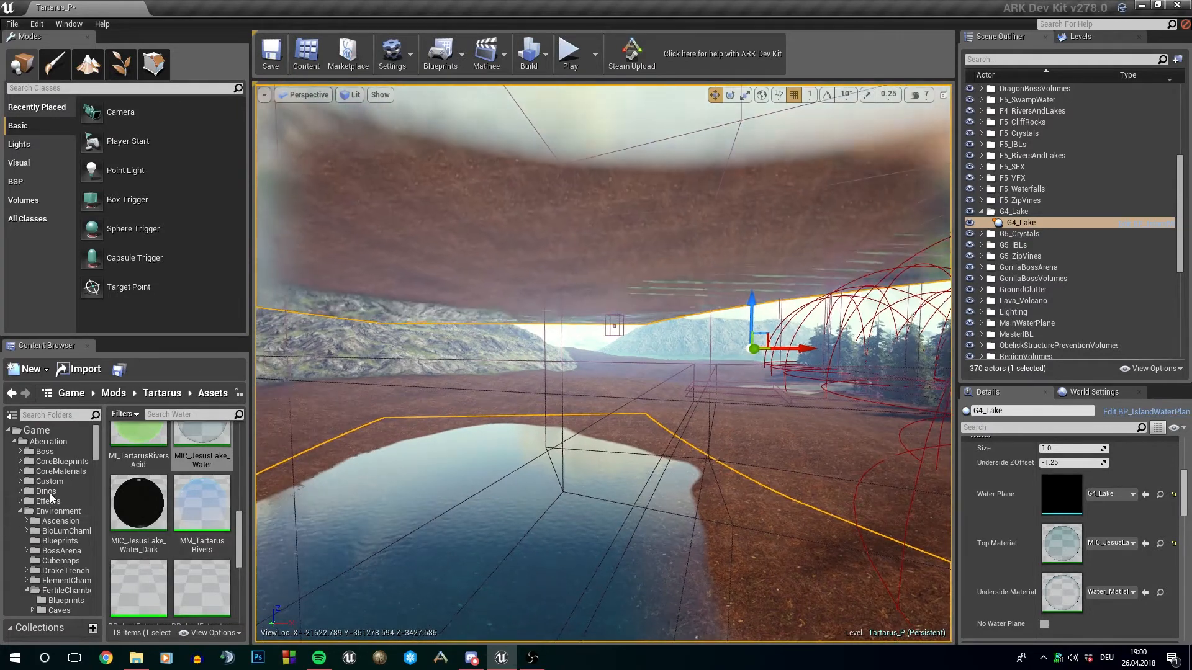
{"action": "scroll", "coordinate": [53, 497], "scroll_direction": "down", "scroll_amount": 3}
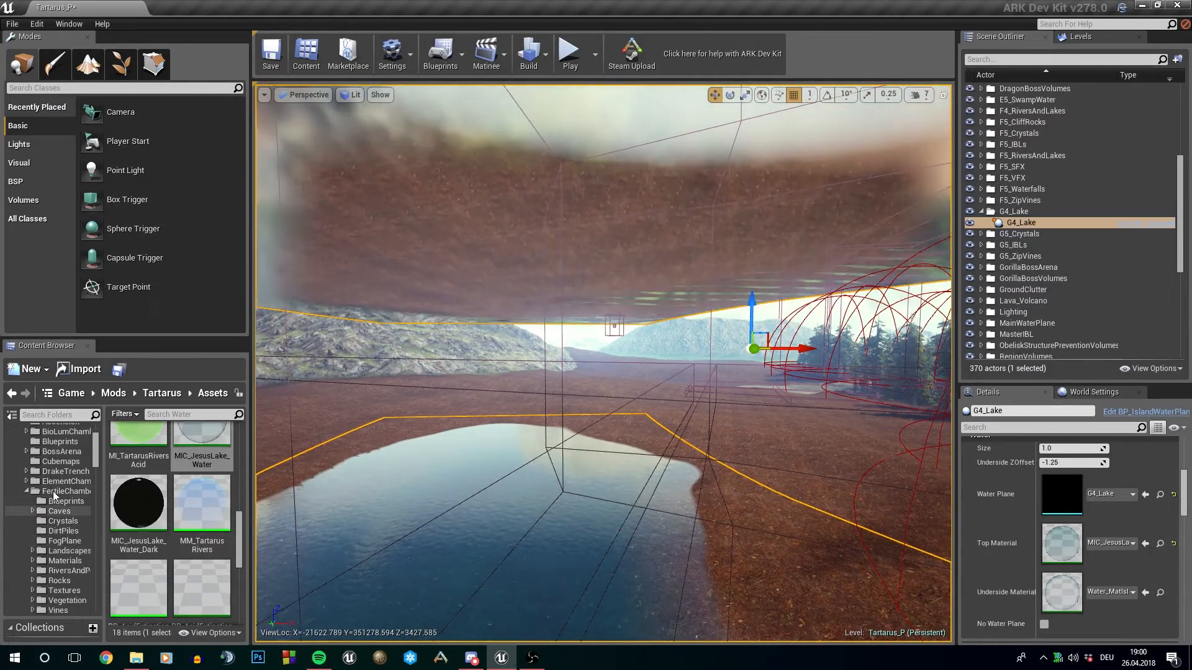
{"action": "scroll", "coordinate": [60, 507], "scroll_direction": "down", "scroll_amount": 3}
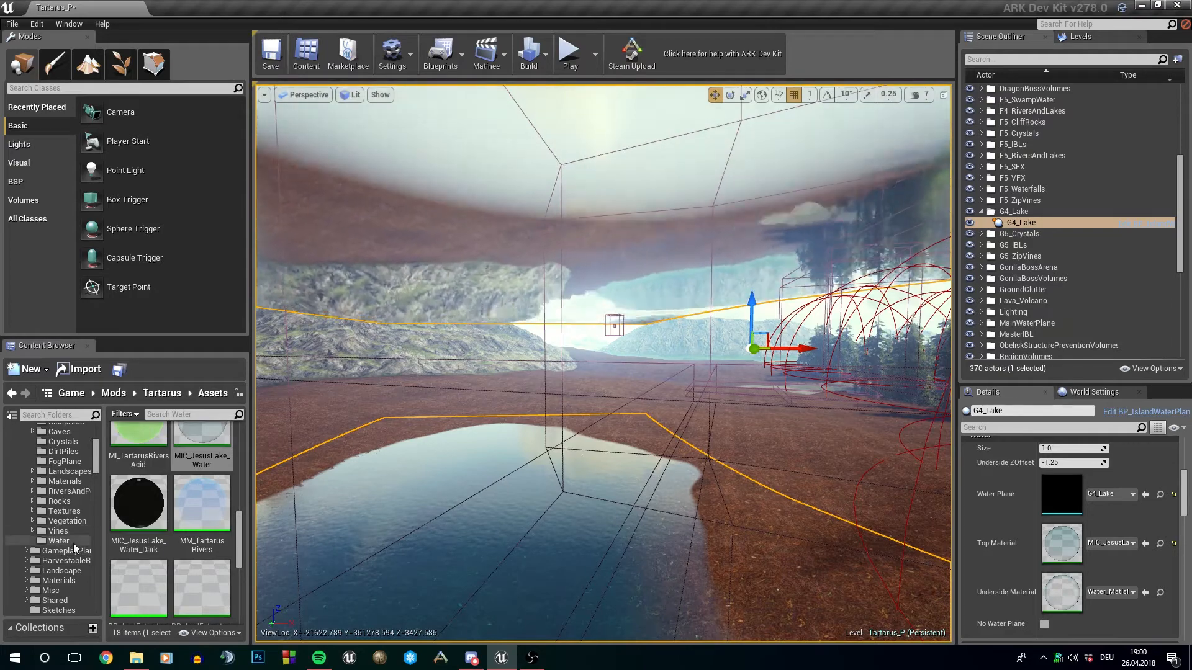
{"action": "left_click", "coordinate": [59, 541]}
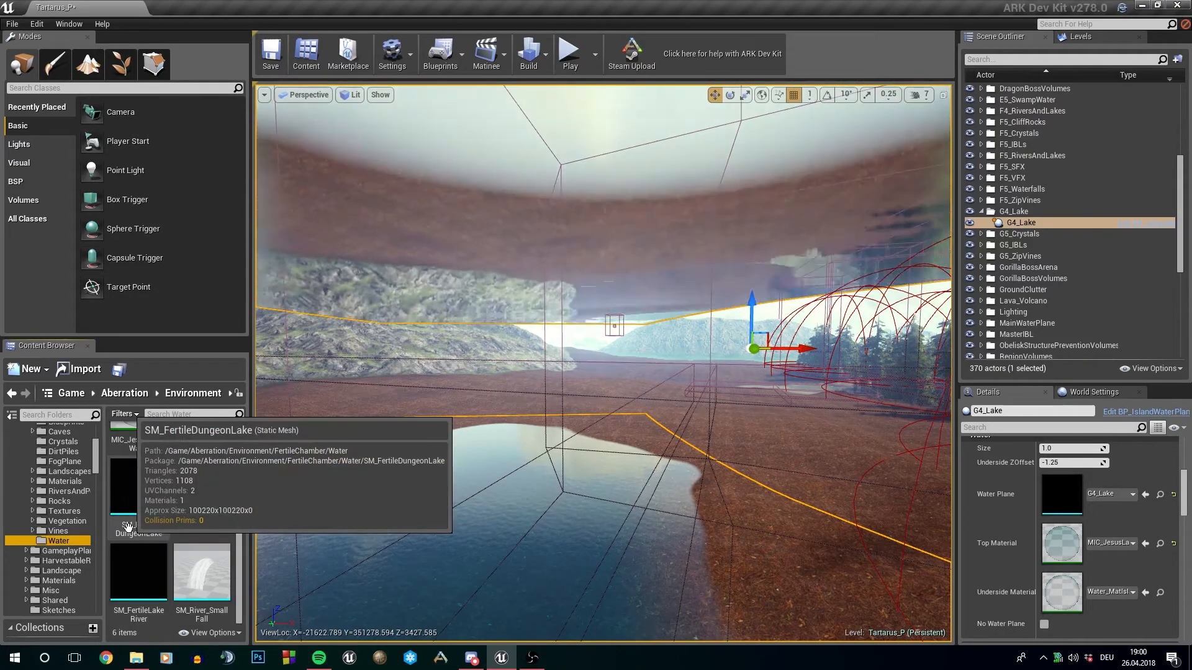
{"action": "scroll", "coordinate": [186, 525], "scroll_direction": "up", "scroll_amount": 1}
{"action": "scroll", "coordinate": [189, 524], "scroll_direction": "down", "scroll_amount": 1}
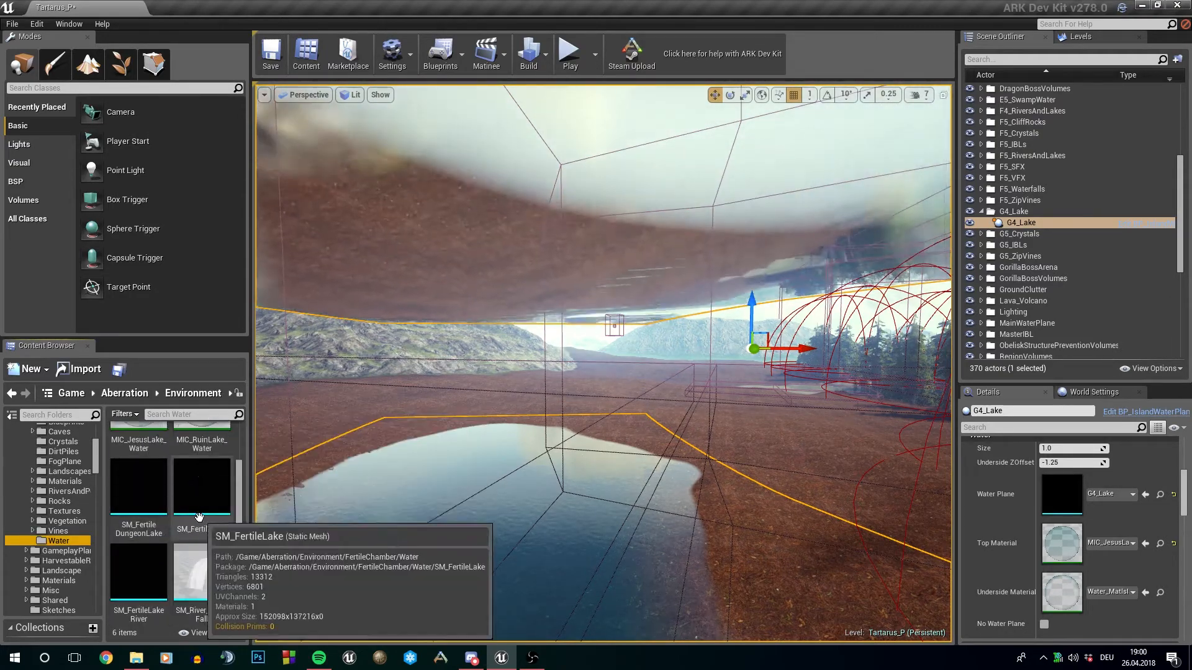
Search Aberration's Environment folder for "underside" and assign MI_Water_Underside as the Underside Material of G4_Lake.
{"action": "scroll", "coordinate": [62, 462], "scroll_direction": "up", "scroll_amount": 3}
{"action": "left_click", "coordinate": [58, 432]}
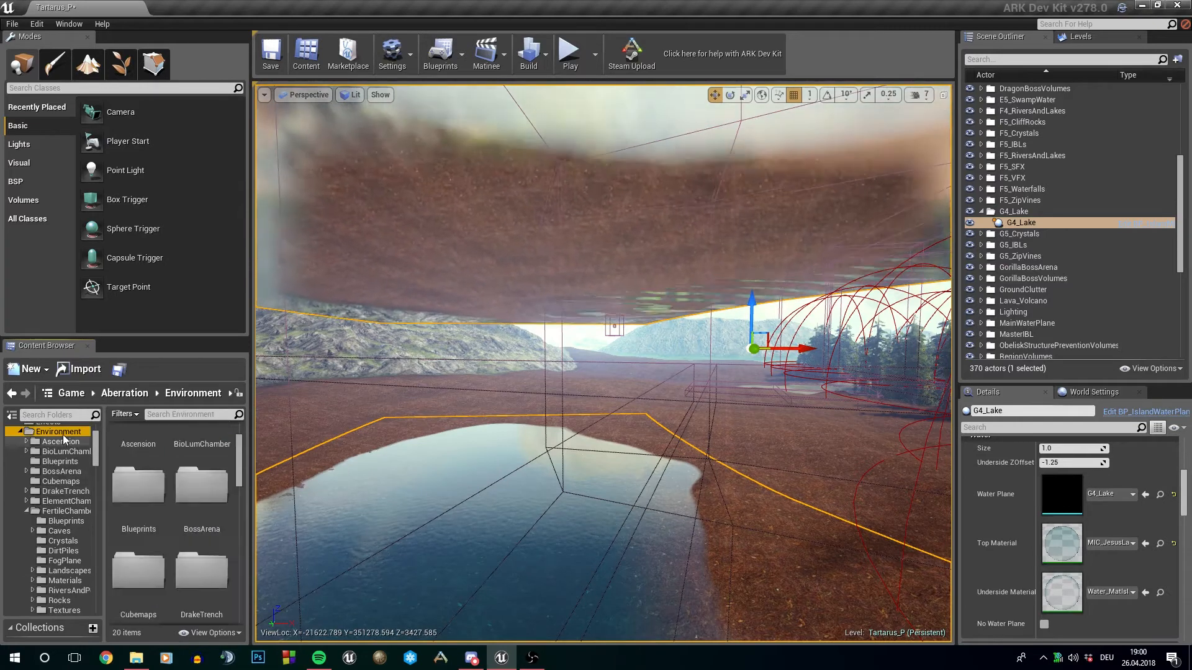
{"action": "type", "text": "nderside"}
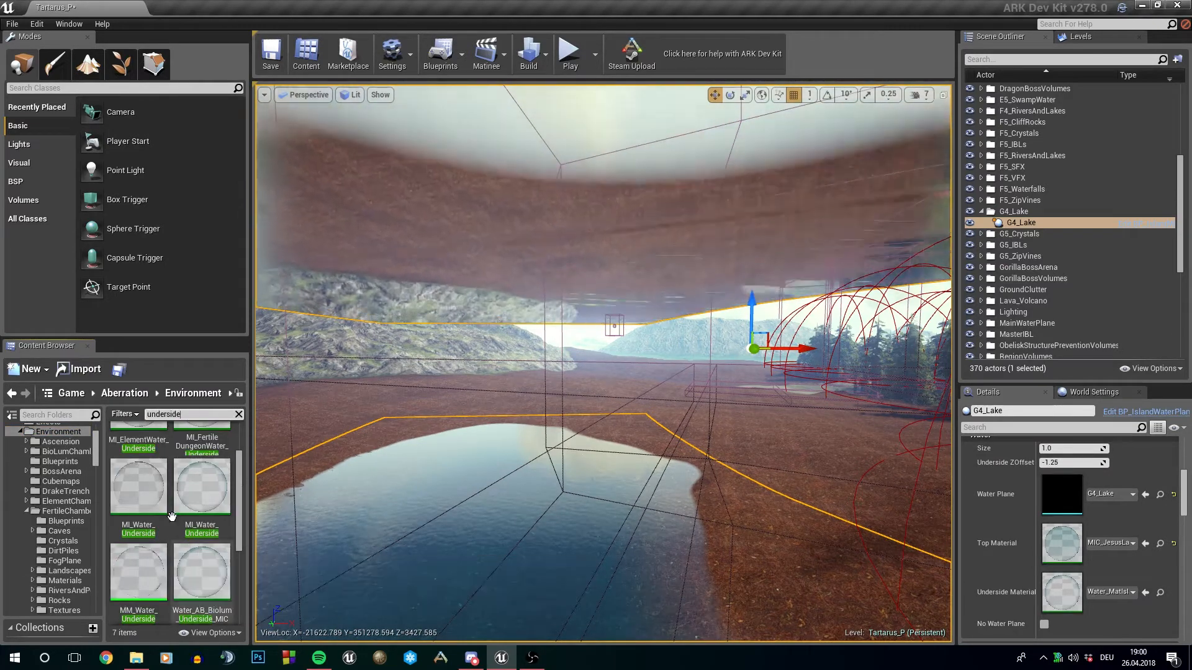
{"action": "scroll", "coordinate": [172, 517], "scroll_direction": "up", "scroll_amount": 1}
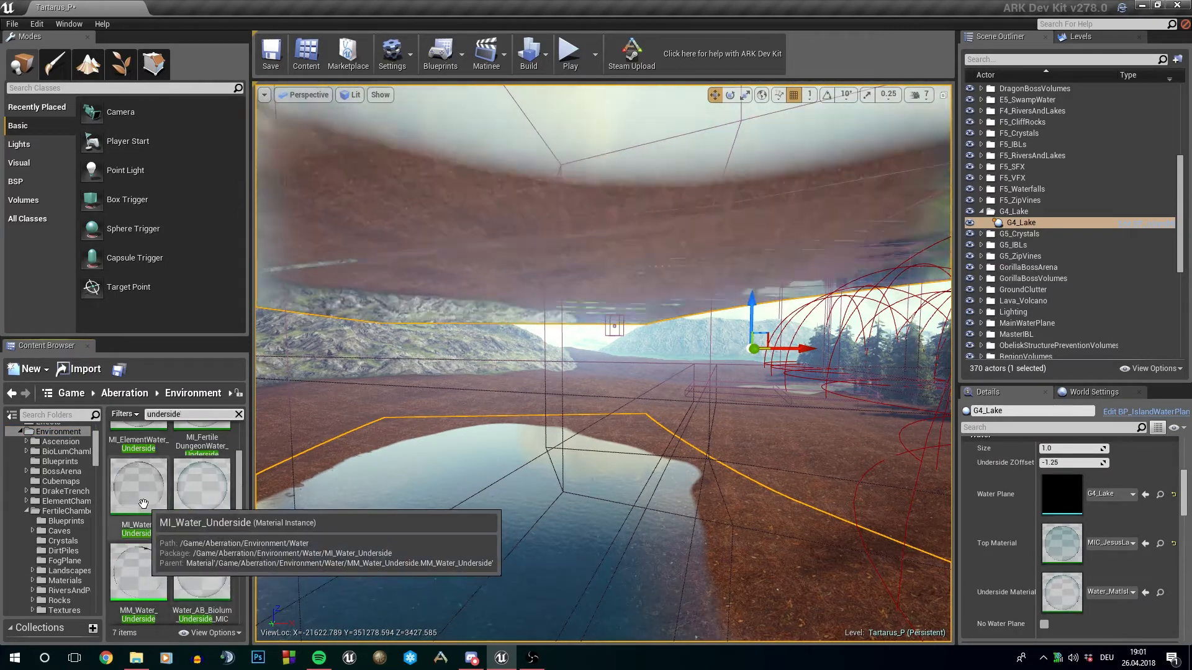
{"action": "left_click", "coordinate": [138, 535]}
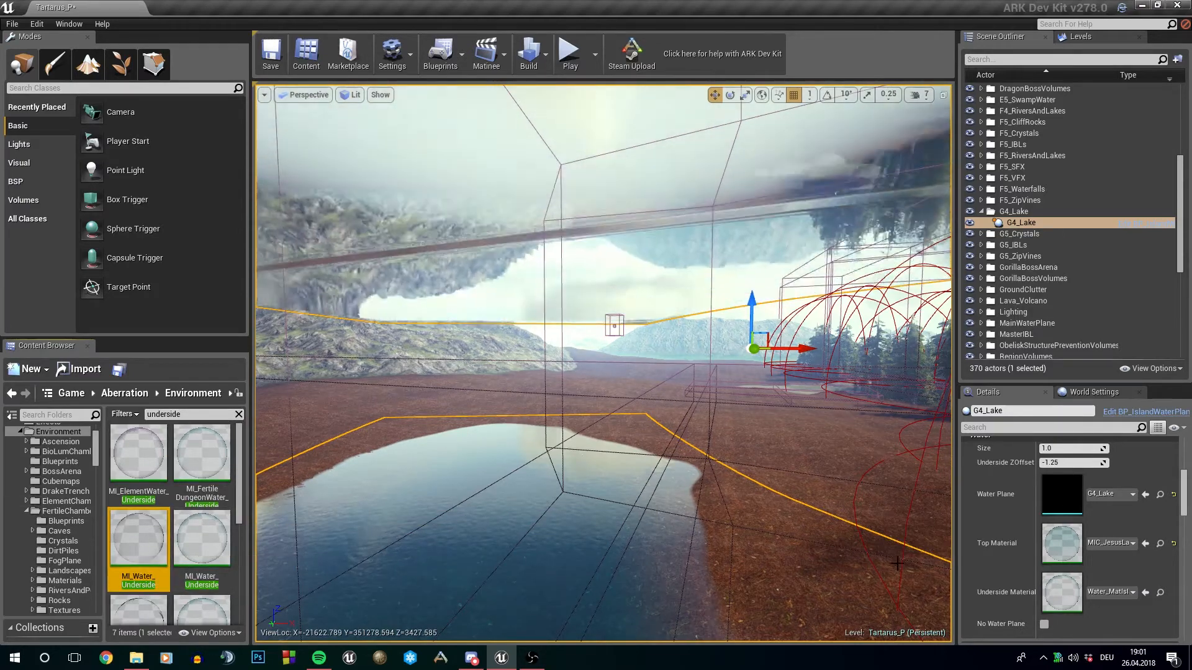
{"action": "left_click", "coordinate": [1145, 592]}
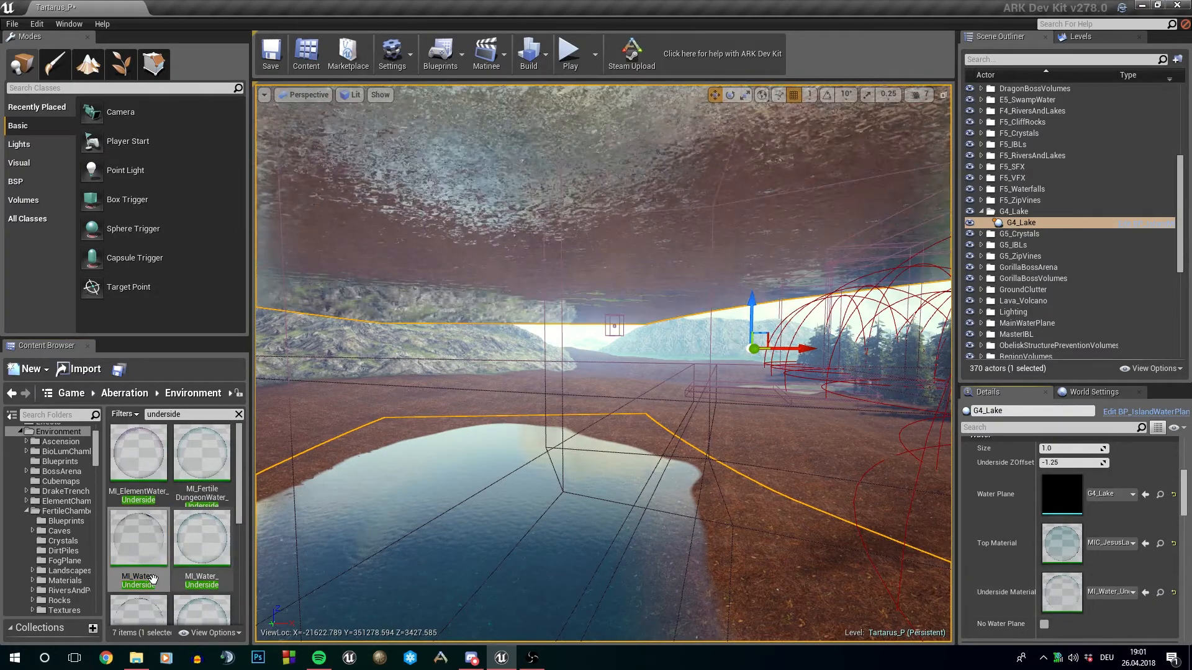
Collapse the Aberration folder and list the underside materials available in the Tartarus mod folder.
{"action": "scroll", "coordinate": [56, 497], "scroll_direction": "up", "scroll_amount": 3}
{"action": "left_click", "coordinate": [21, 444]}
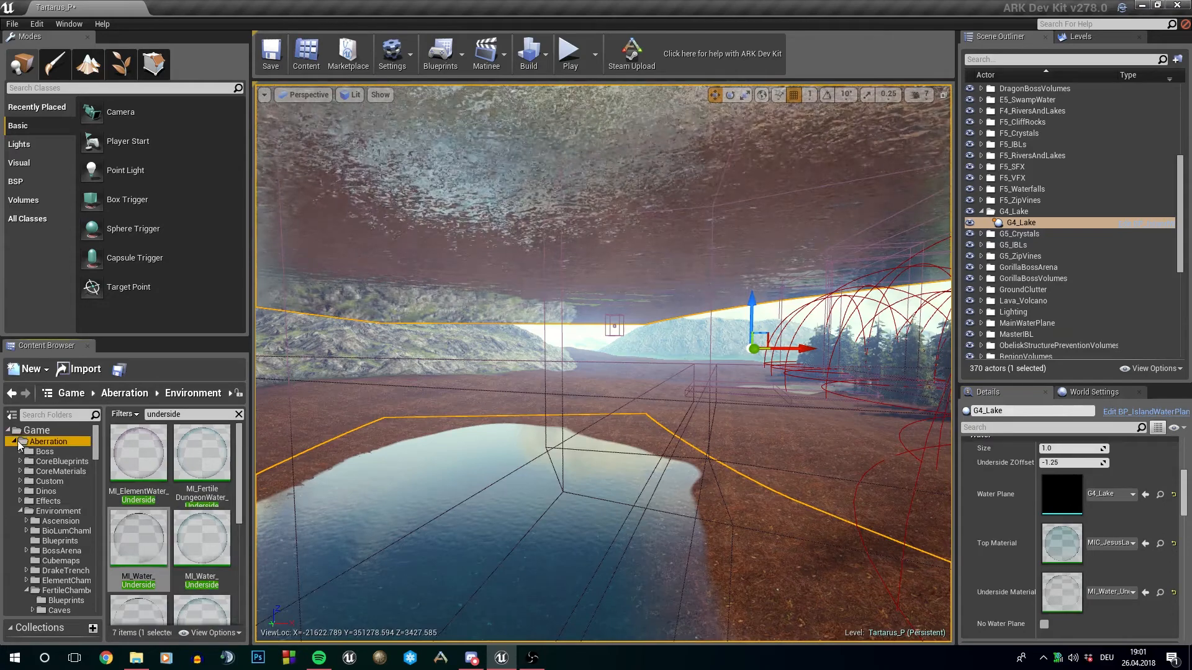
{"action": "left_click", "coordinate": [15, 442]}
{"action": "scroll", "coordinate": [54, 562], "scroll_direction": "down", "scroll_amount": 2}
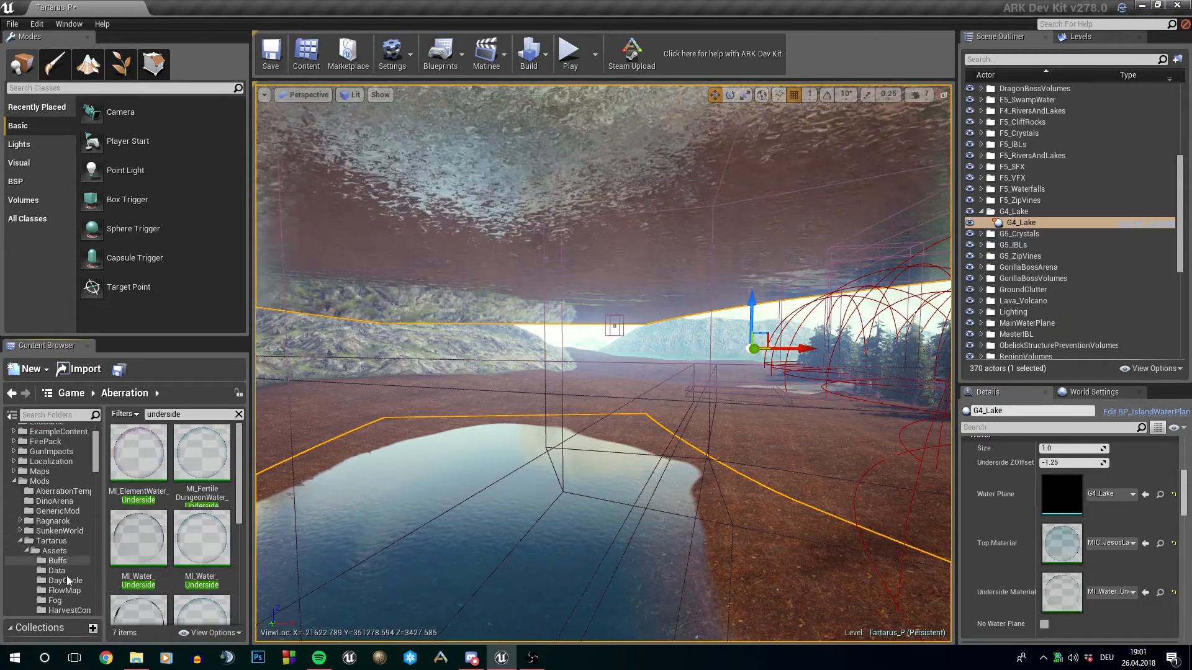
{"action": "scroll", "coordinate": [68, 581], "scroll_direction": "down", "scroll_amount": 1}
{"action": "left_click", "coordinate": [50, 501]}
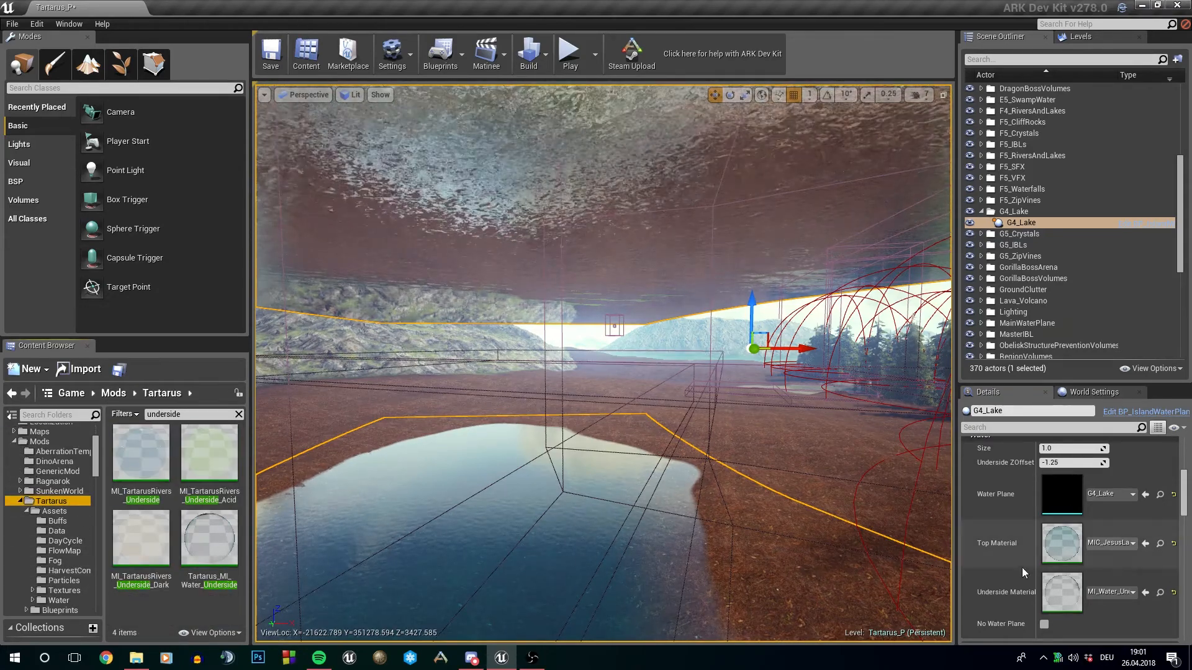
Inspect the G4_Lake underside from below and the water surface from the shore with the new materials.
{"action": "scroll", "coordinate": [1109, 563], "scroll_direction": "up", "scroll_amount": 4}
{"action": "right_click_drag", "start_coordinate": [869, 527], "coordinate": [869, 484]}
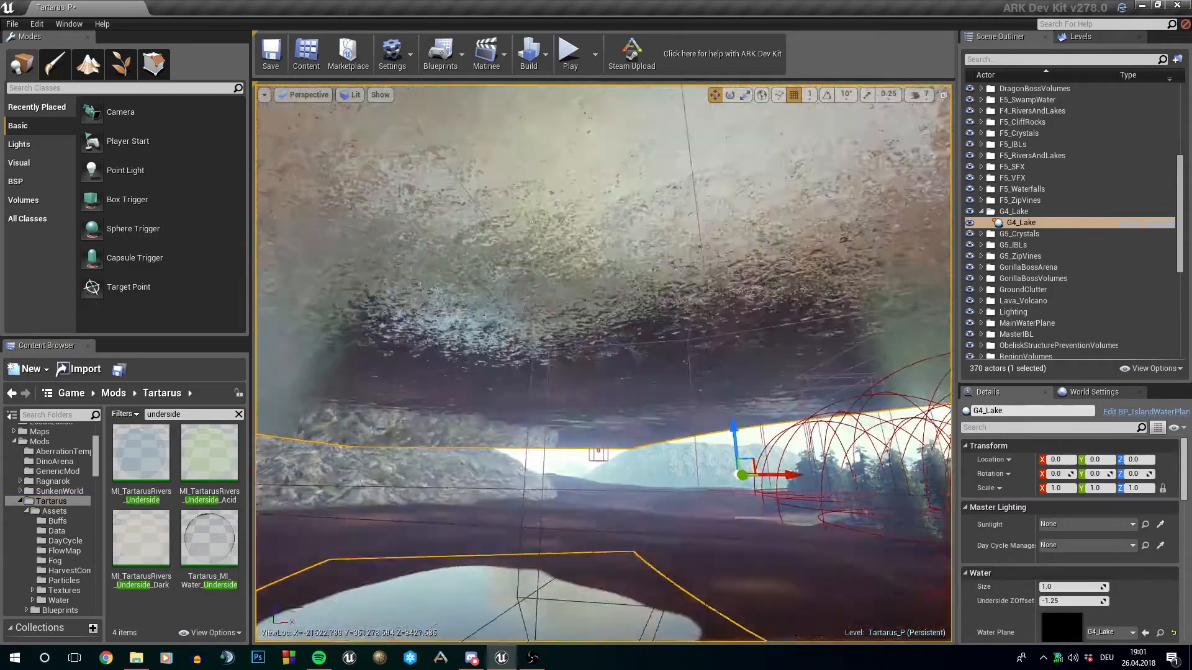
{"action": "right_click_drag", "start_coordinate": [545, 306], "coordinate": [545, 267]}
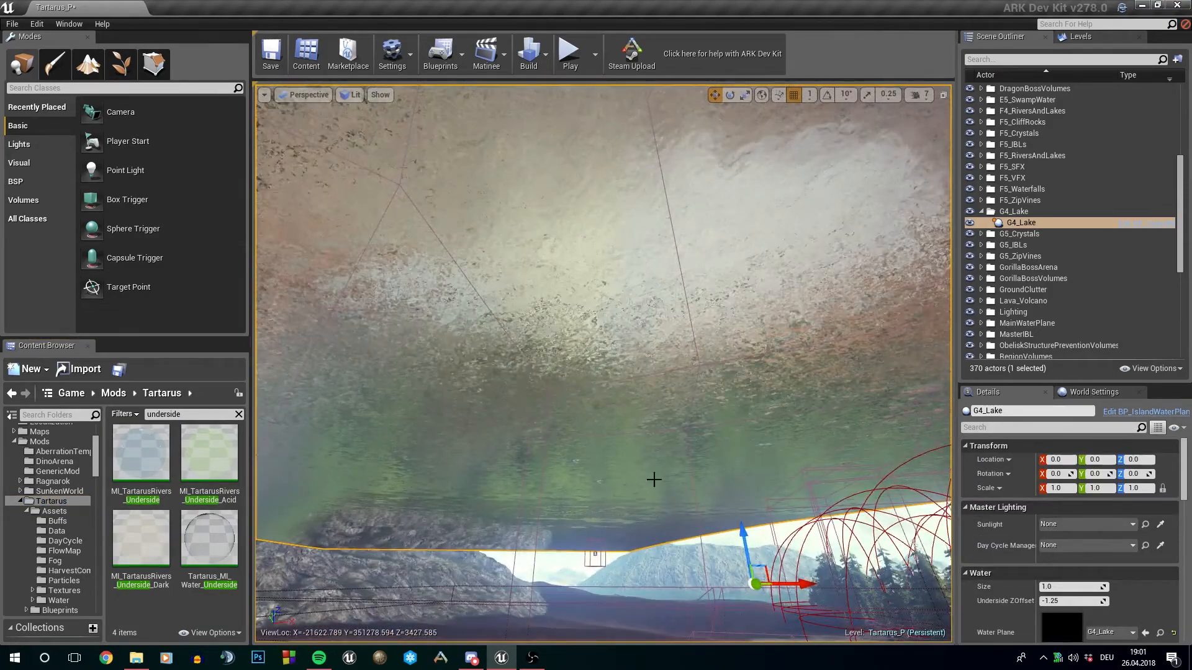
{"action": "right_click_drag", "start_coordinate": [679, 455], "coordinate": [678, 496]}
{"action": "mouse_move", "coordinate": [679, 455]}
{"action": "right_mouse_down"}
{"action": "mouse_move", "coordinate": [678, 497]}
{"action": "mouse_move", "coordinate": [683, 391]}
{"action": "mouse_move", "coordinate": [683, 527]}
{"action": "mouse_move", "coordinate": [699, 454]}
{"action": "right_mouse_up"}
{"action": "key", "text": "w"}
{"action": "key", "text": "s"}
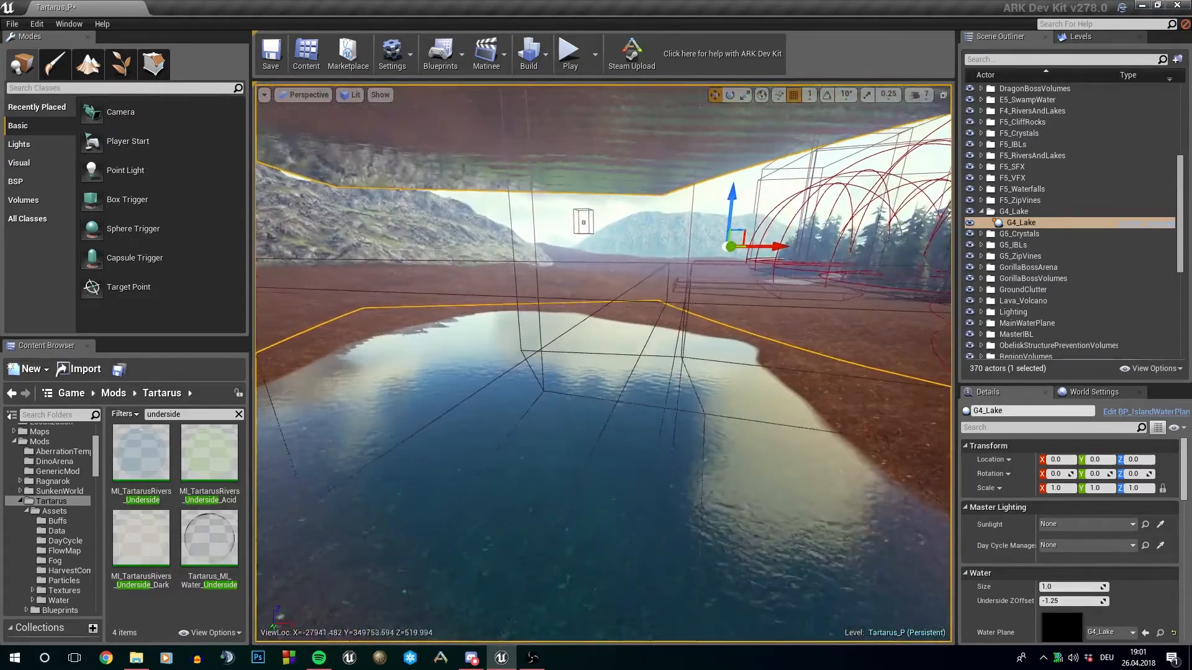
Open the Windows calculator (Rechner) and place its window over the viewport, clear of the actor list and details.
{"action": "left_click", "coordinate": [53, 656]}
{"action": "type", "text": "rechner"}
{"action": "key", "text": "Return"}
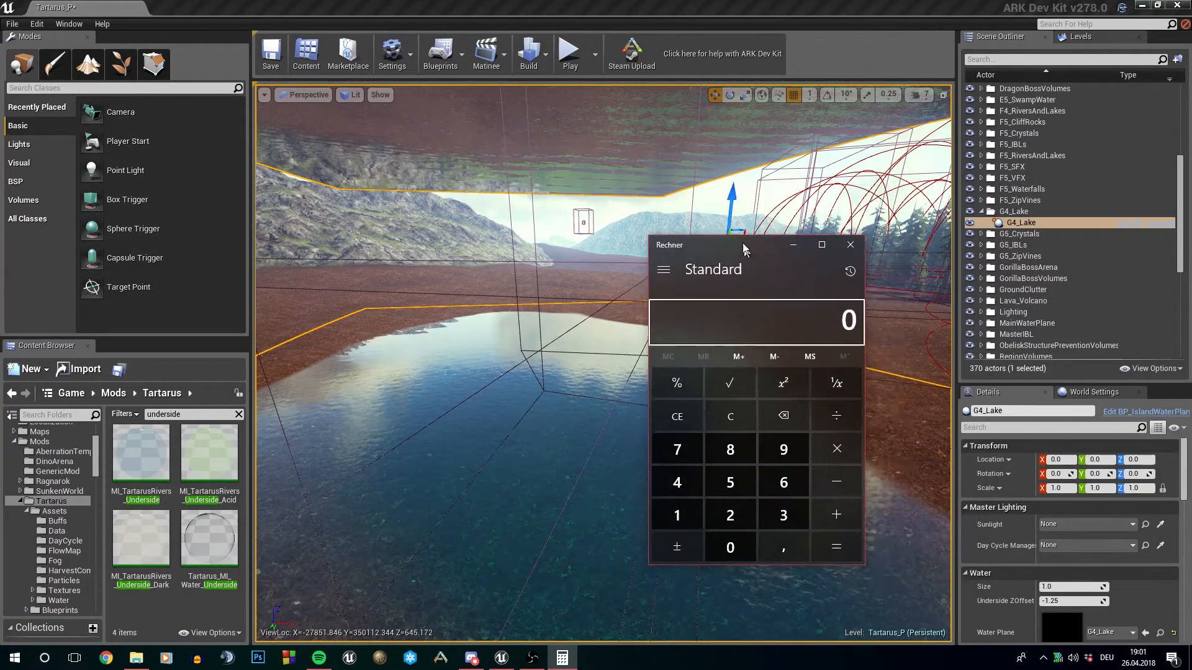
{"action": "left_click_drag", "start_coordinate": [742, 243], "coordinate": [1041, 237]}
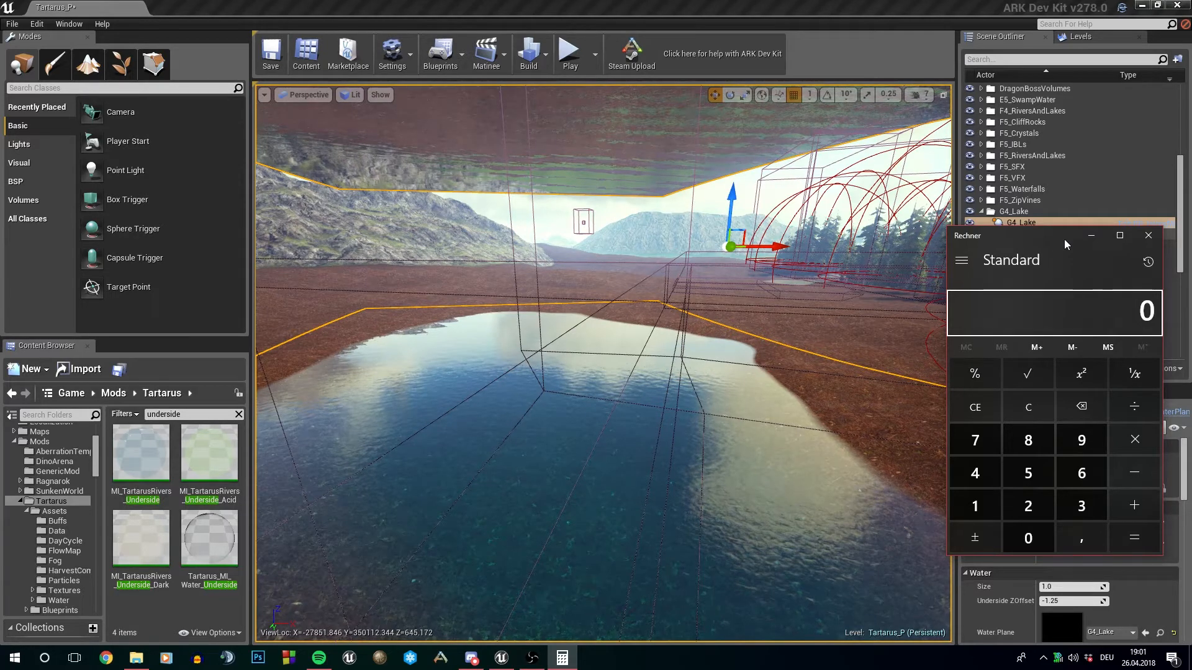
{"action": "left_click_drag", "start_coordinate": [984, 242], "coordinate": [798, 265]}
Select Rag_RiverSpline in the actor list and multiply its Z location, 6257, by 2 in the calculator.
{"action": "scroll", "coordinate": [1051, 243], "scroll_direction": "down", "scroll_amount": 7}
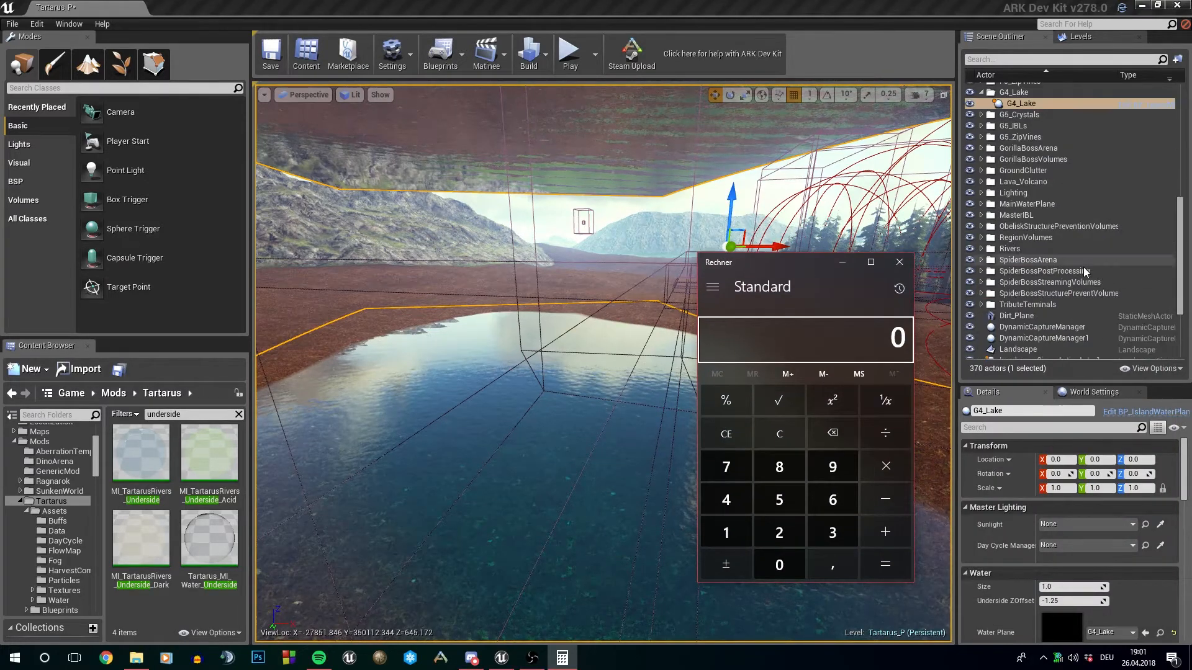
{"action": "left_click", "coordinate": [1028, 331]}
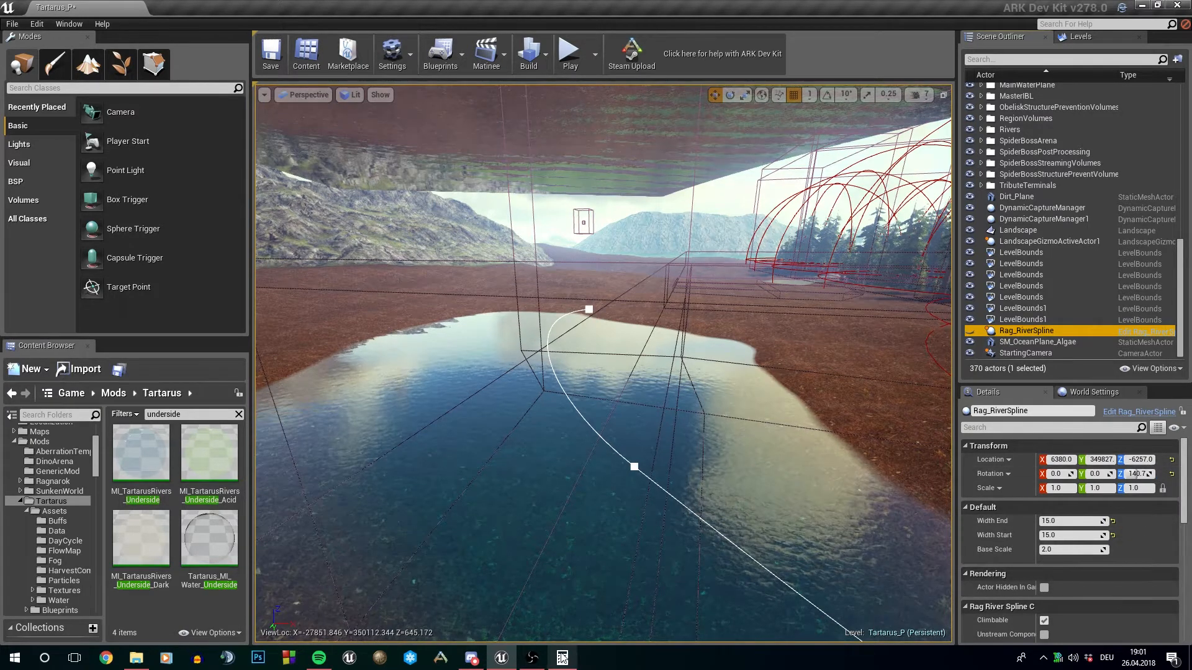
{"action": "left_click", "coordinate": [562, 657]}
{"action": "left_click", "coordinate": [832, 499]}
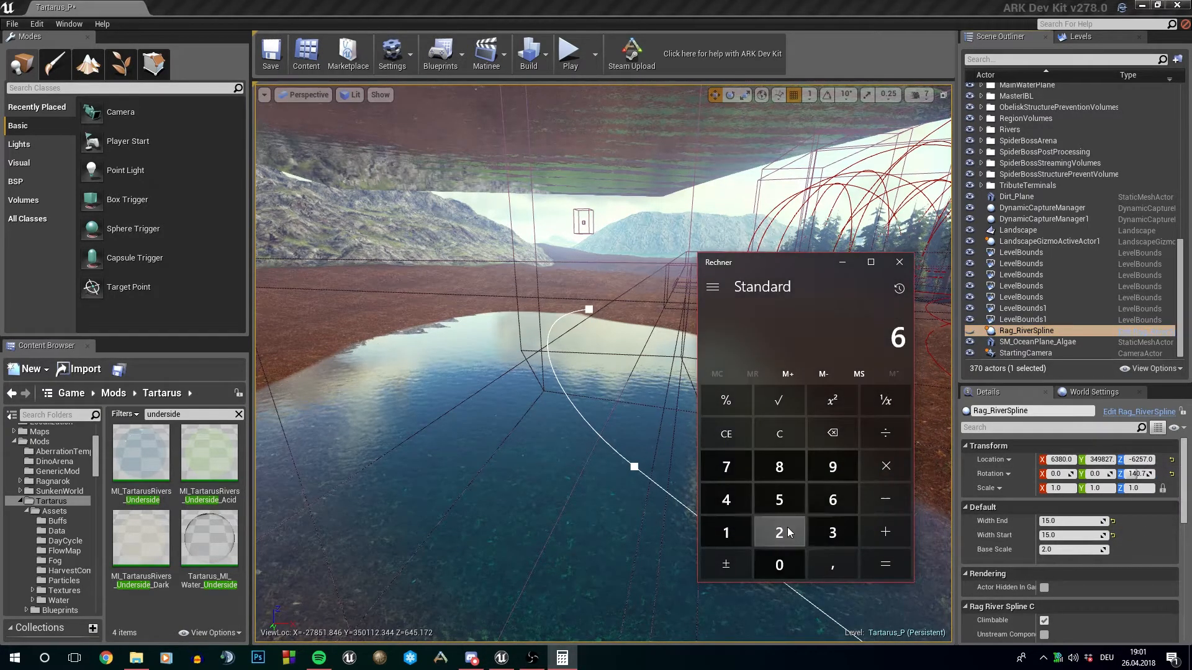
{"action": "left_click", "coordinate": [779, 532]}
{"action": "left_click", "coordinate": [779, 499]}
{"action": "left_click", "coordinate": [726, 467]}
{"action": "left_click", "coordinate": [892, 468]}
{"action": "left_click", "coordinate": [784, 535]}
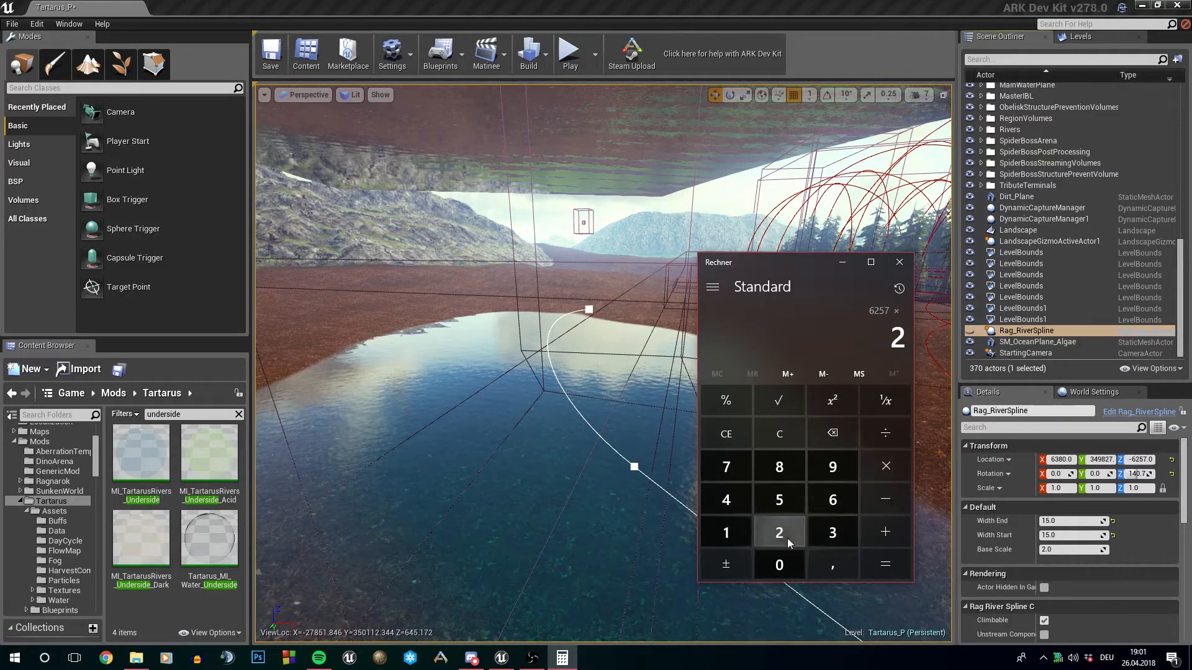
{"action": "left_click", "coordinate": [878, 563]}
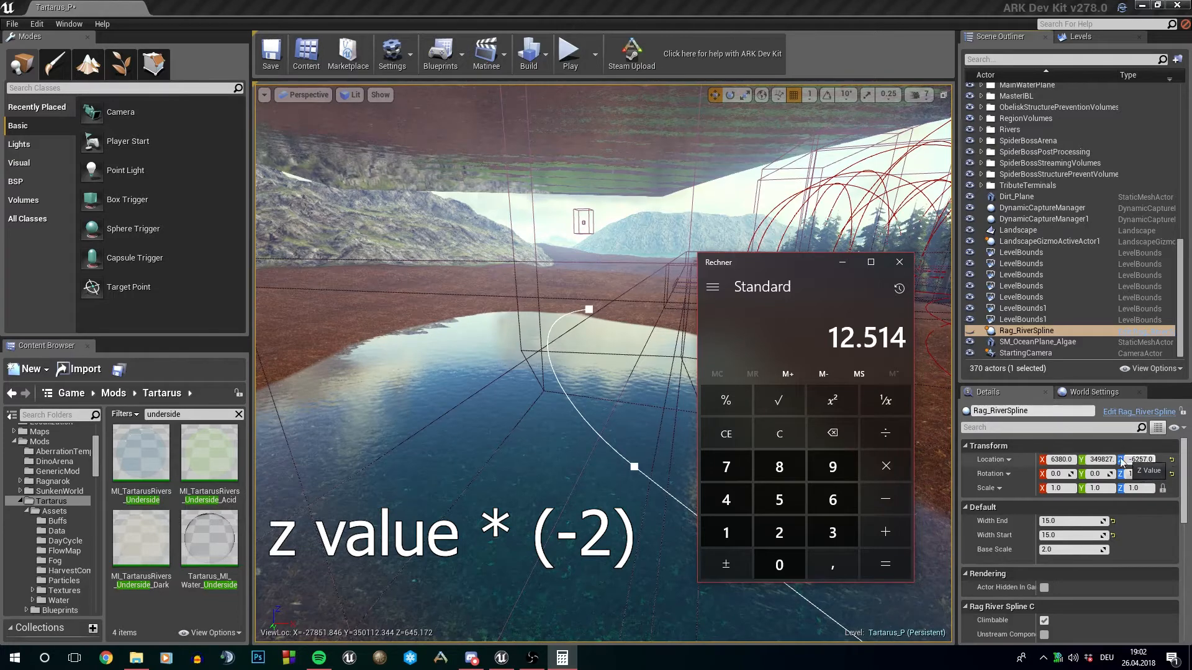
Move the calculator window clear of the details and repeat the calculation 6257 × 2.
{"action": "left_click_drag", "start_coordinate": [800, 266], "coordinate": [728, 264]}
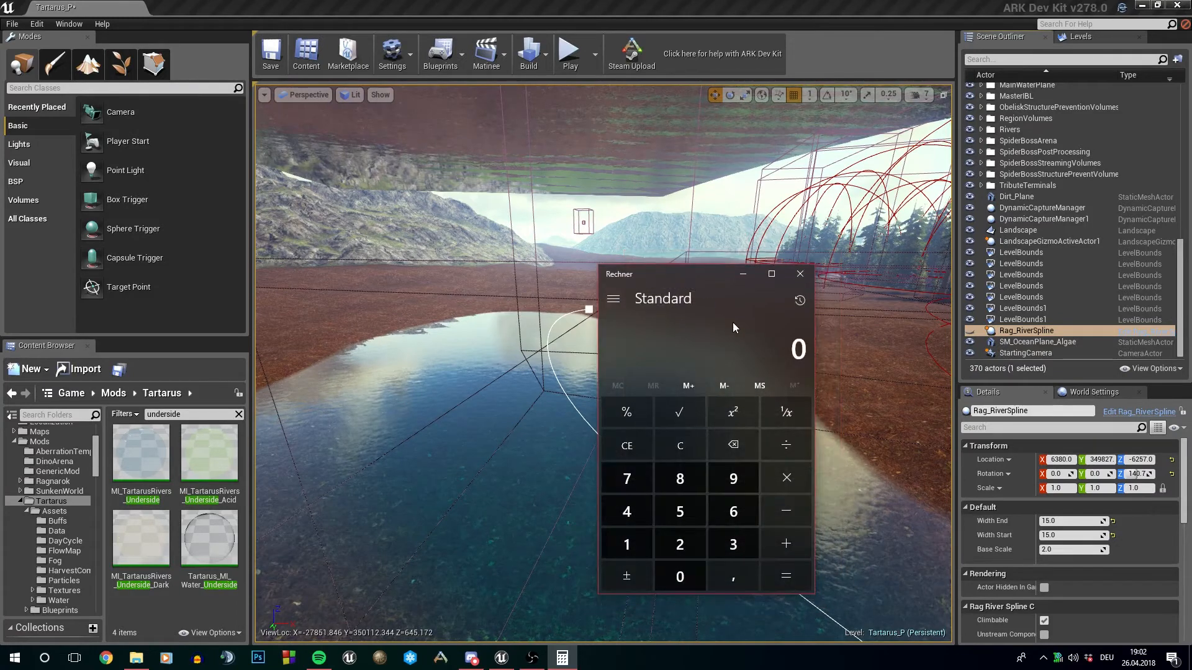
{"action": "left_click_drag", "start_coordinate": [686, 277], "coordinate": [844, 201]}
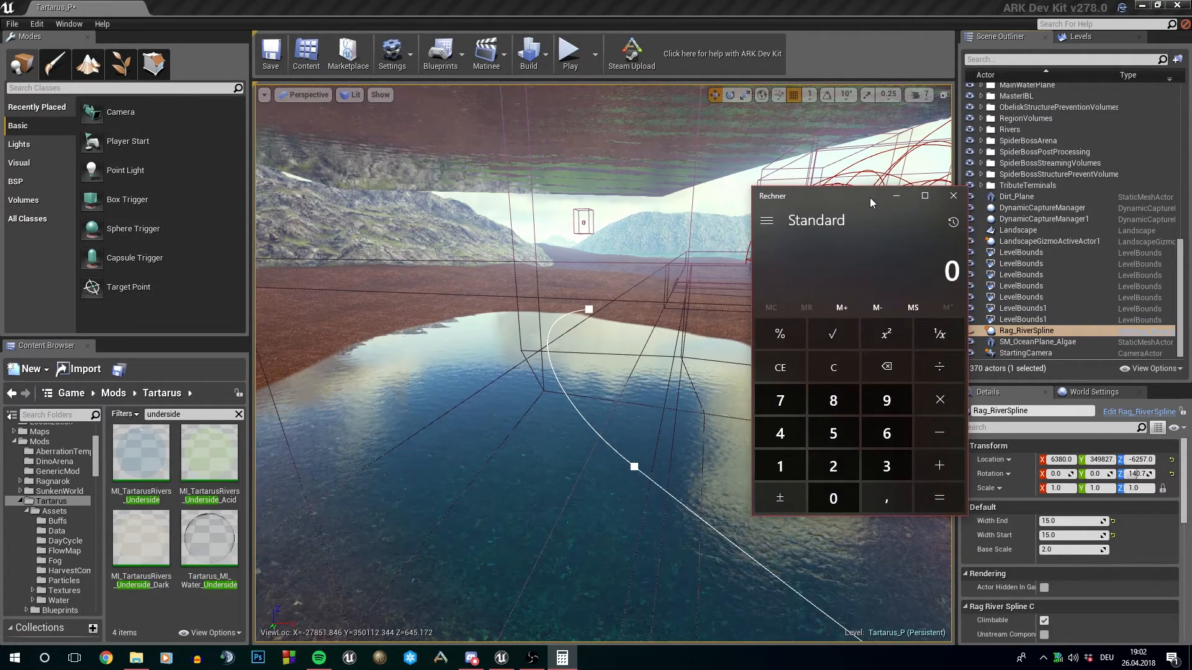
{"action": "left_click_drag", "start_coordinate": [870, 197], "coordinate": [322, 225]}
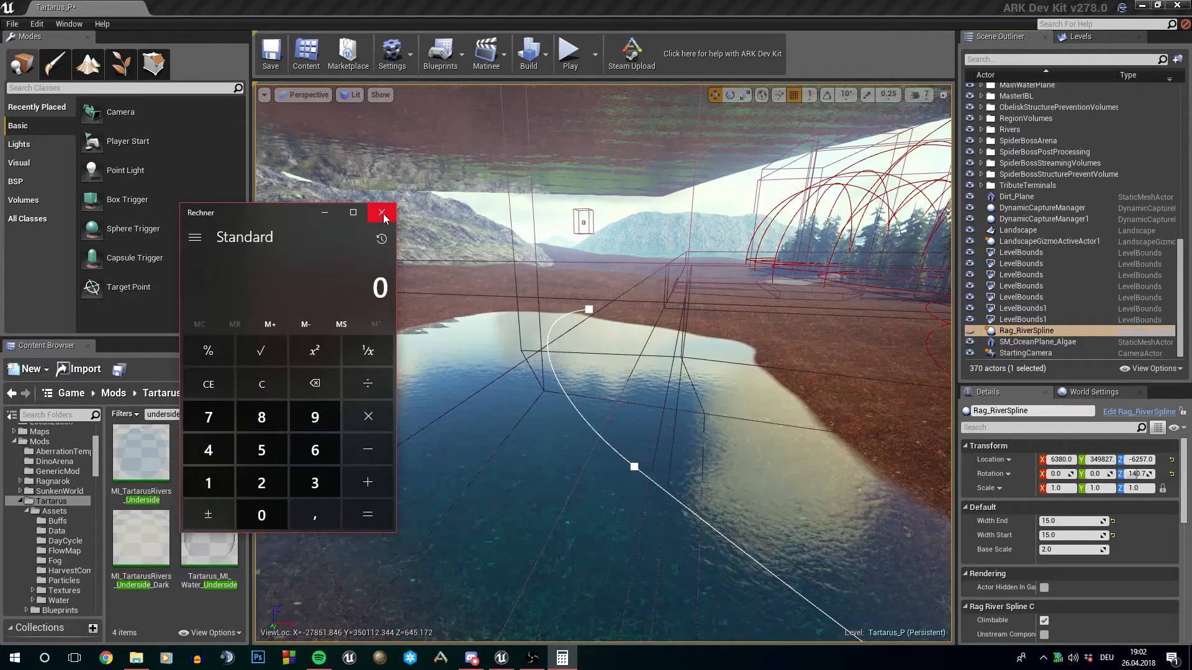
{"action": "left_click", "coordinate": [303, 456]}
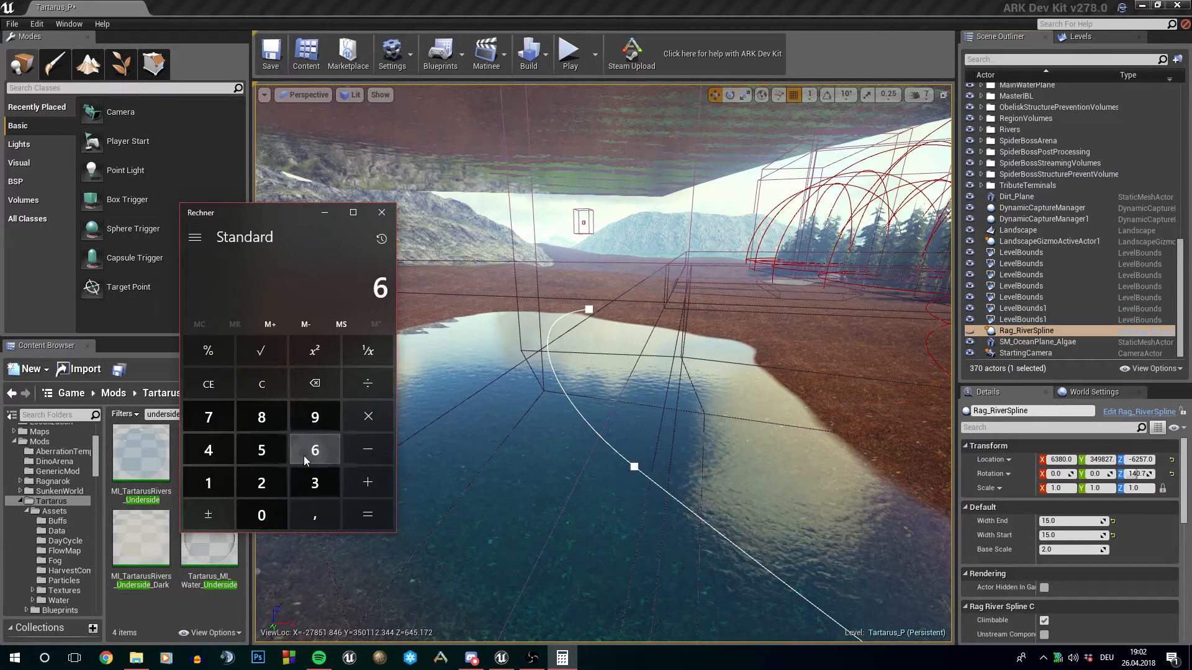
{"action": "left_click", "coordinate": [271, 478]}
{"action": "left_click", "coordinate": [267, 450]}
{"action": "left_click", "coordinate": [223, 424]}
{"action": "left_click", "coordinate": [374, 427]}
{"action": "left_click", "coordinate": [271, 479]}
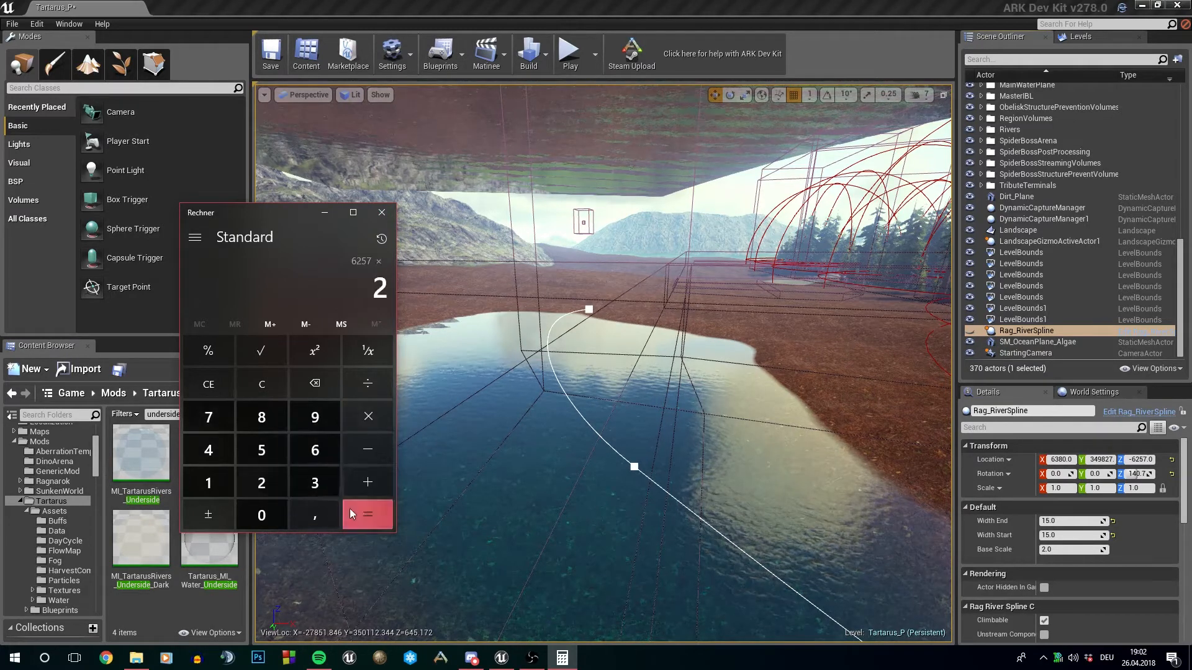
{"action": "left_click", "coordinate": [350, 514]}
{"action": "left_click_drag", "start_coordinate": [273, 212], "coordinate": [628, 239]}
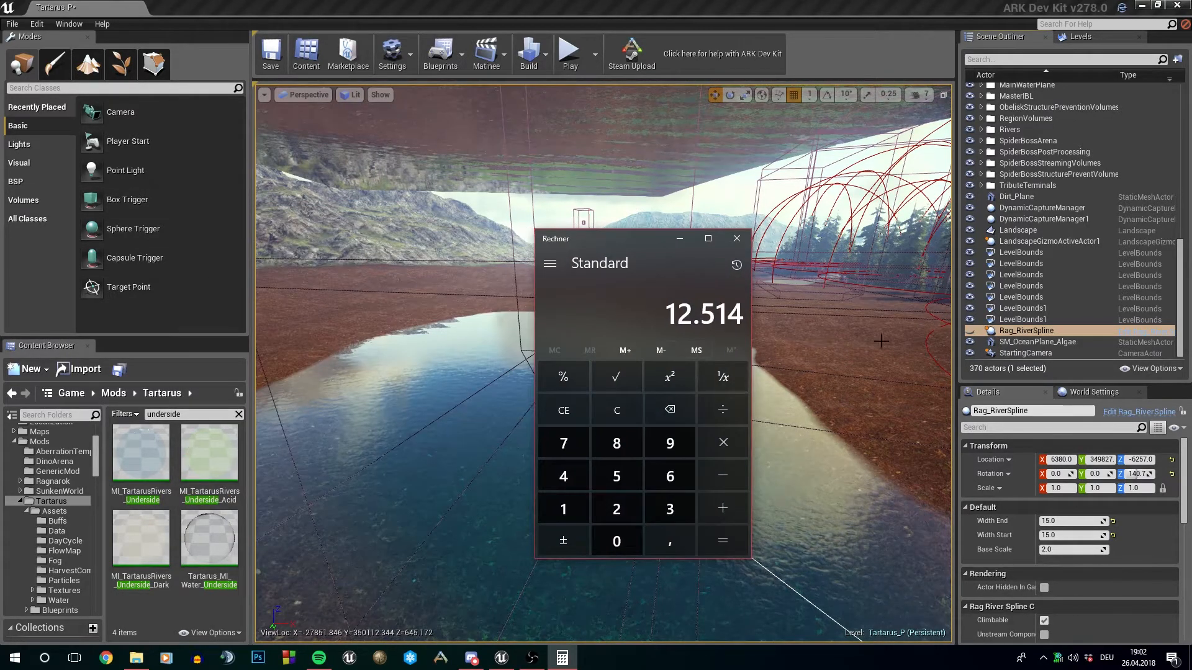
Select the G4_Lake actor and set its Underside ZOffset to 12541.
{"action": "scroll", "coordinate": [1129, 319], "scroll_direction": "up", "scroll_amount": 6}
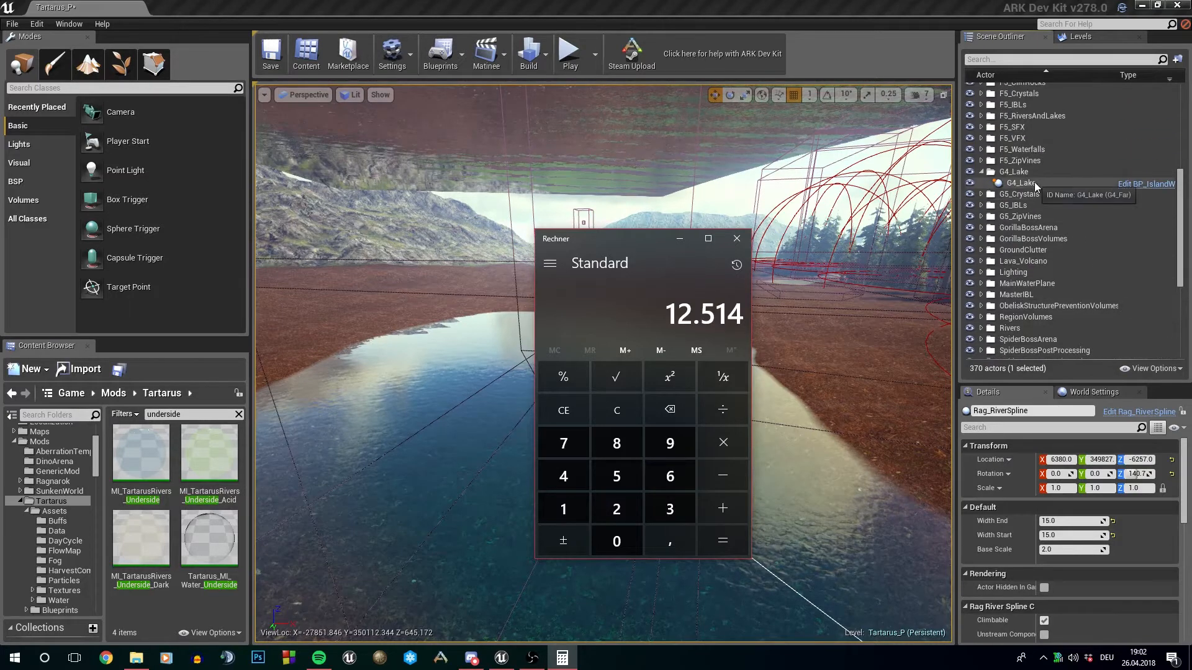
{"action": "left_click", "coordinate": [1034, 181]}
{"action": "left_click", "coordinate": [1088, 601]}
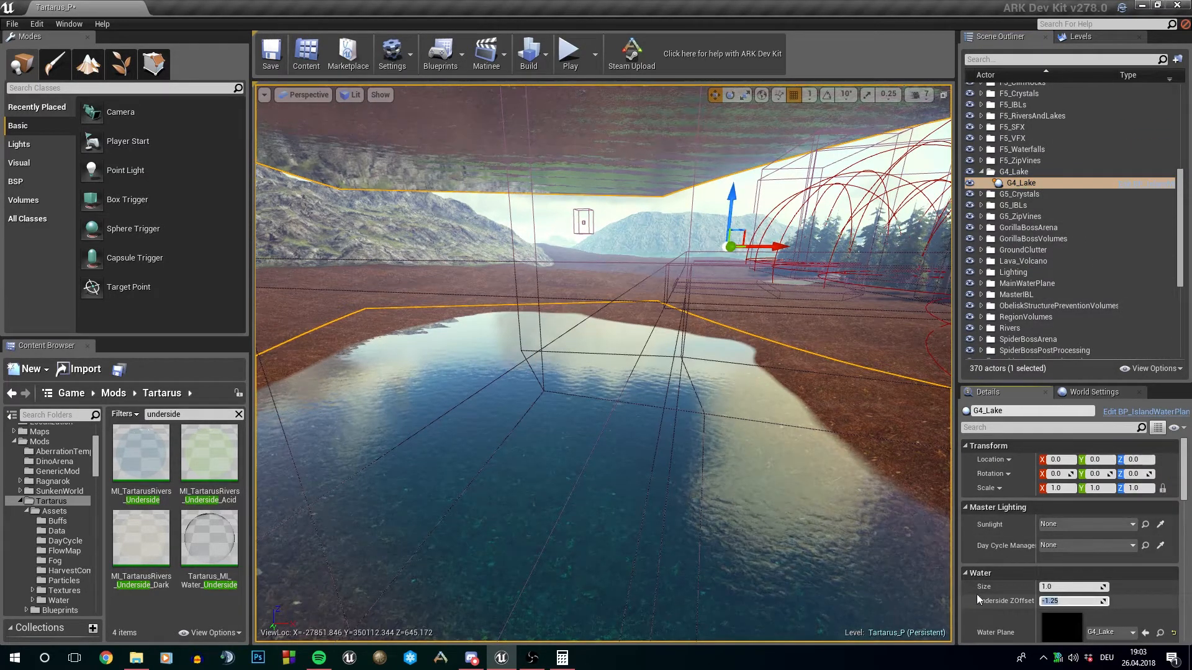
{"action": "scroll", "coordinate": [1006, 590], "scroll_direction": "down", "scroll_amount": 2}
{"action": "type", "text": "12"}
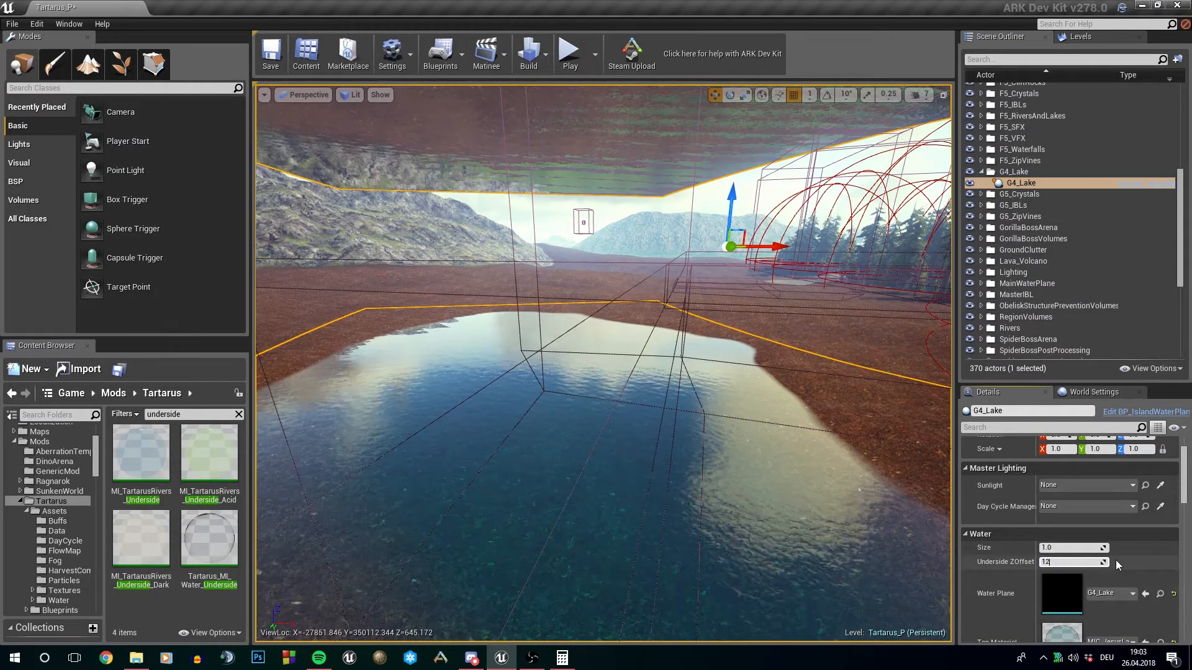
{"action": "type", "text": "541"}
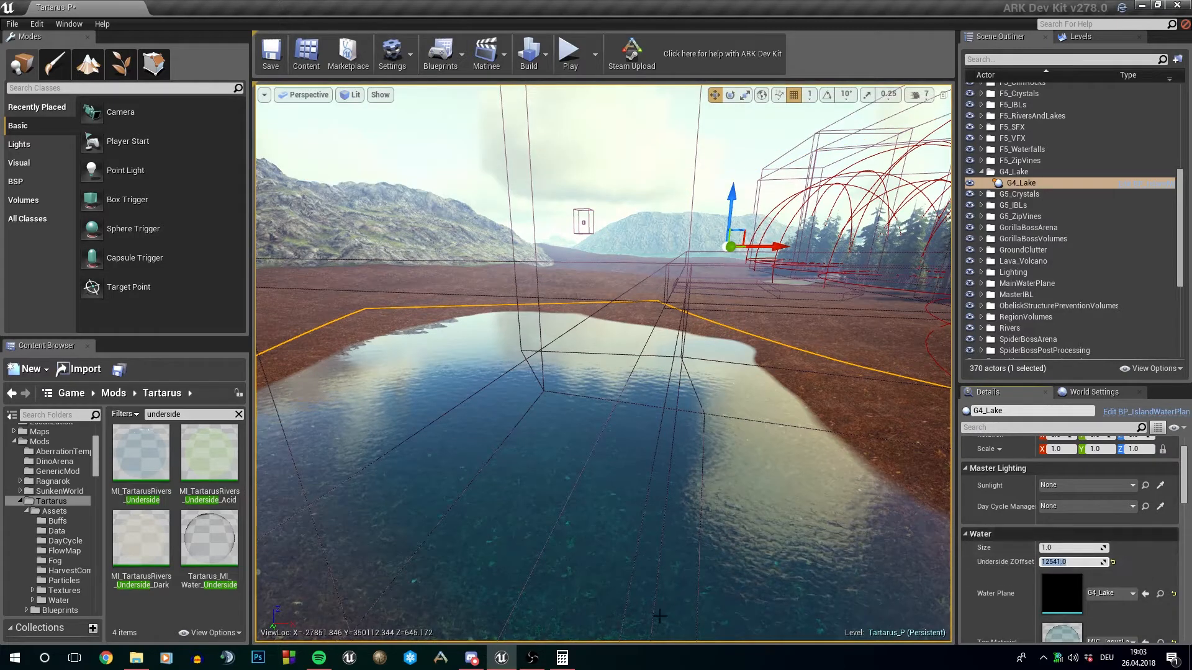
Check the calculator result again and correct the Underside ZOffset of G4_Lake to 12514.
{"action": "left_click", "coordinate": [562, 658]}
{"action": "left_click", "coordinate": [1060, 581]}
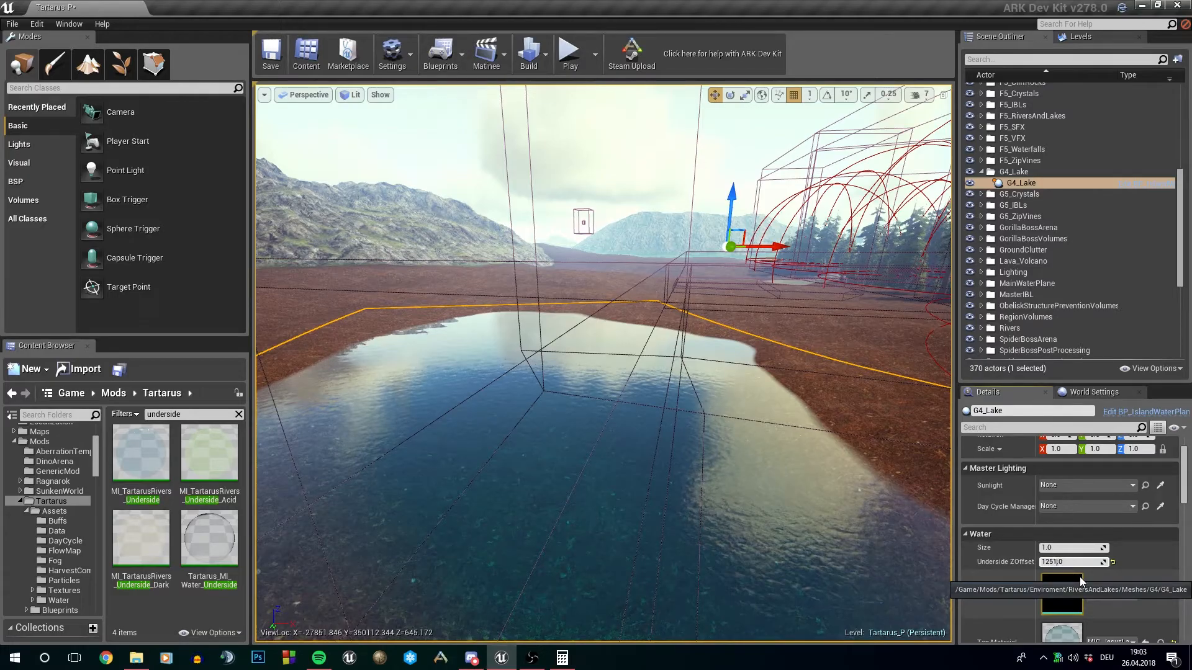
{"action": "left_click", "coordinate": [1071, 562]}
{"action": "type", "text": "12514"}
{"action": "key", "text": "Return"}
Inspect the lake from above and look through the remaining property settings of G4_Lake.
{"action": "key", "text": "w"}
{"action": "right_click_drag", "start_coordinate": [603, 363], "coordinate": [606, 434]}
{"action": "key", "text": "w"}
{"action": "key", "text": "s"}
{"action": "scroll", "coordinate": [1120, 556], "scroll_direction": "down", "scroll_amount": 3}
{"action": "scroll", "coordinate": [1146, 553], "scroll_direction": "down", "scroll_amount": 6}
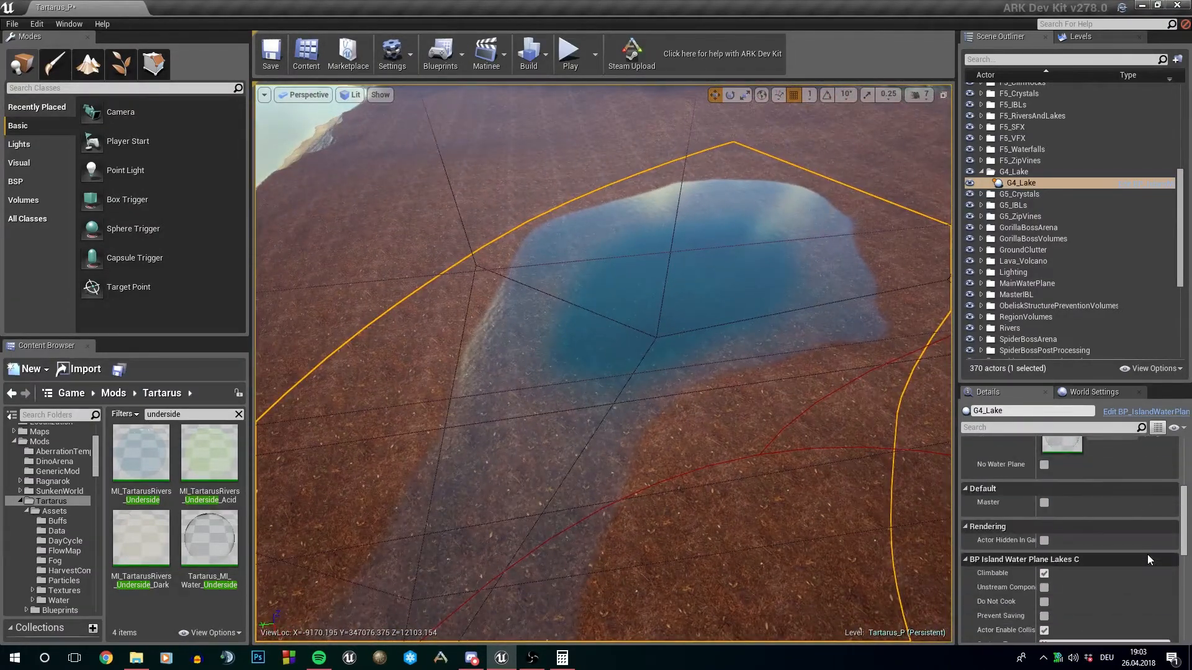
{"action": "scroll", "coordinate": [1147, 553], "scroll_direction": "up", "scroll_amount": 10}
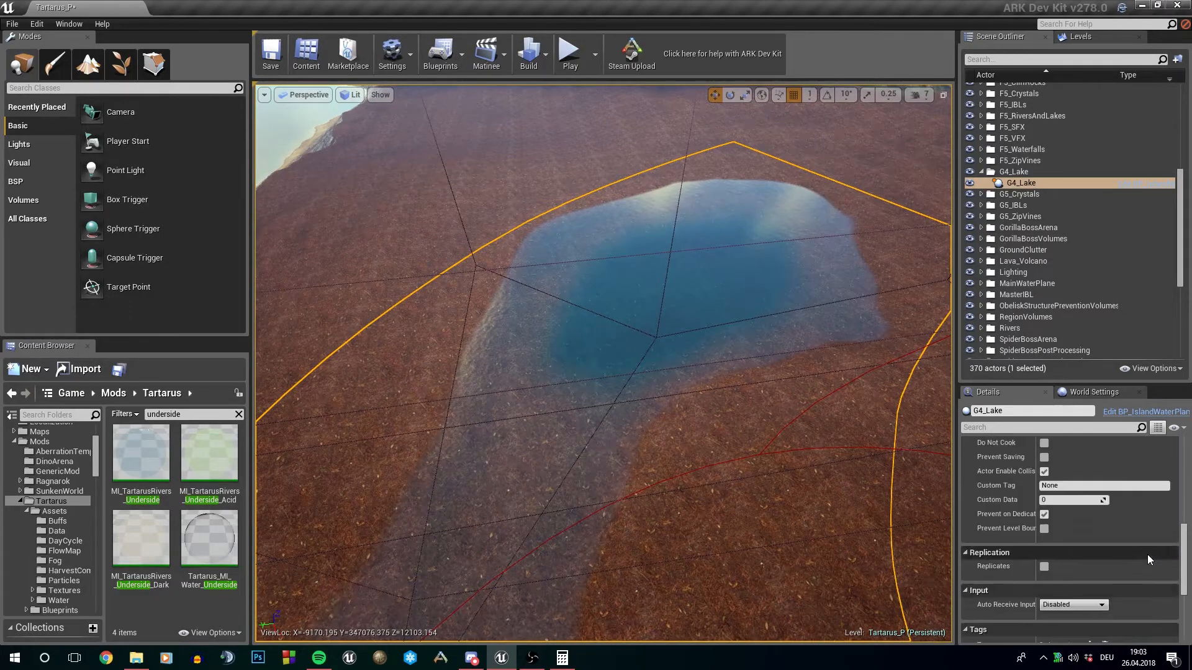
{"action": "scroll", "coordinate": [1147, 554], "scroll_direction": "up", "scroll_amount": 1}
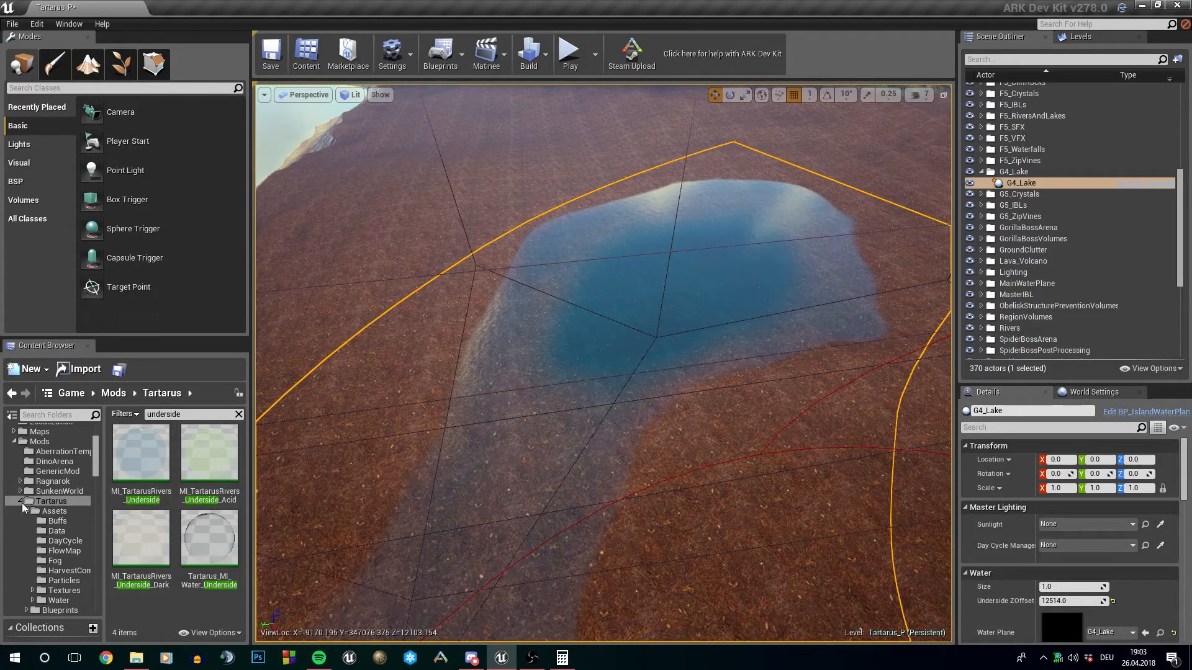
Open the DynamicRivers folder in Ragnarok's custom environment assets and clear the "underside" search to list everything in it.
{"action": "scroll", "coordinate": [23, 503], "scroll_direction": "up", "scroll_amount": 3}
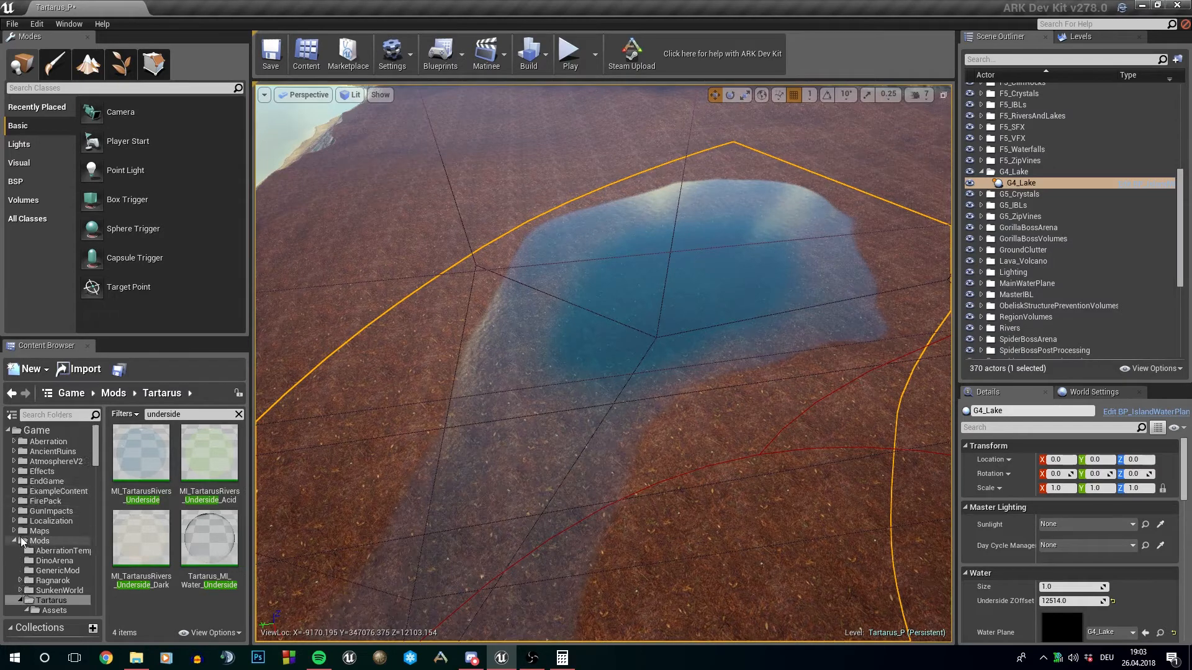
{"action": "left_click", "coordinate": [20, 580]}
{"action": "scroll", "coordinate": [68, 571], "scroll_direction": "down", "scroll_amount": 3}
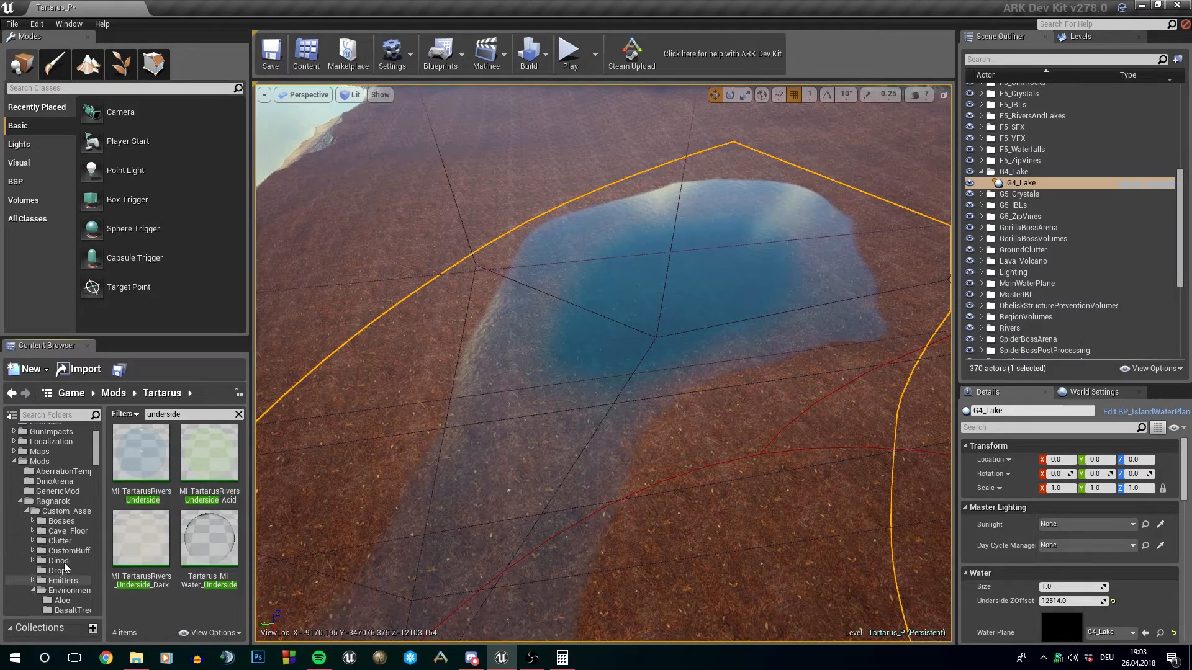
{"action": "scroll", "coordinate": [76, 570], "scroll_direction": "down", "scroll_amount": 6}
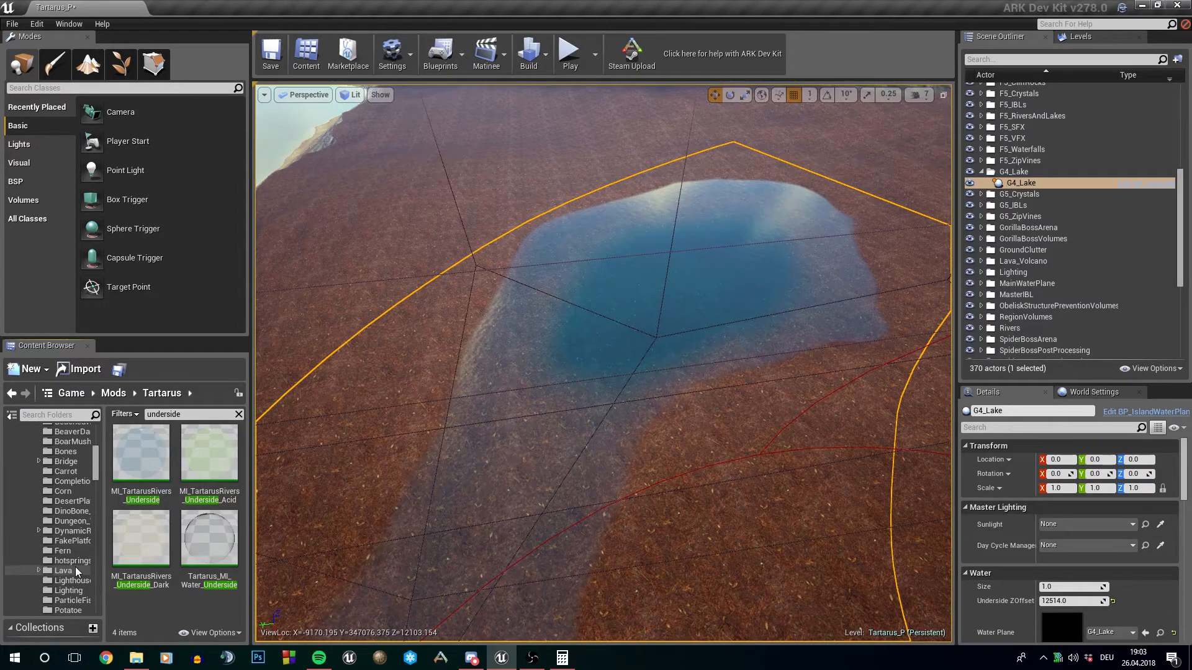
{"action": "scroll", "coordinate": [75, 567], "scroll_direction": "down", "scroll_amount": 3}
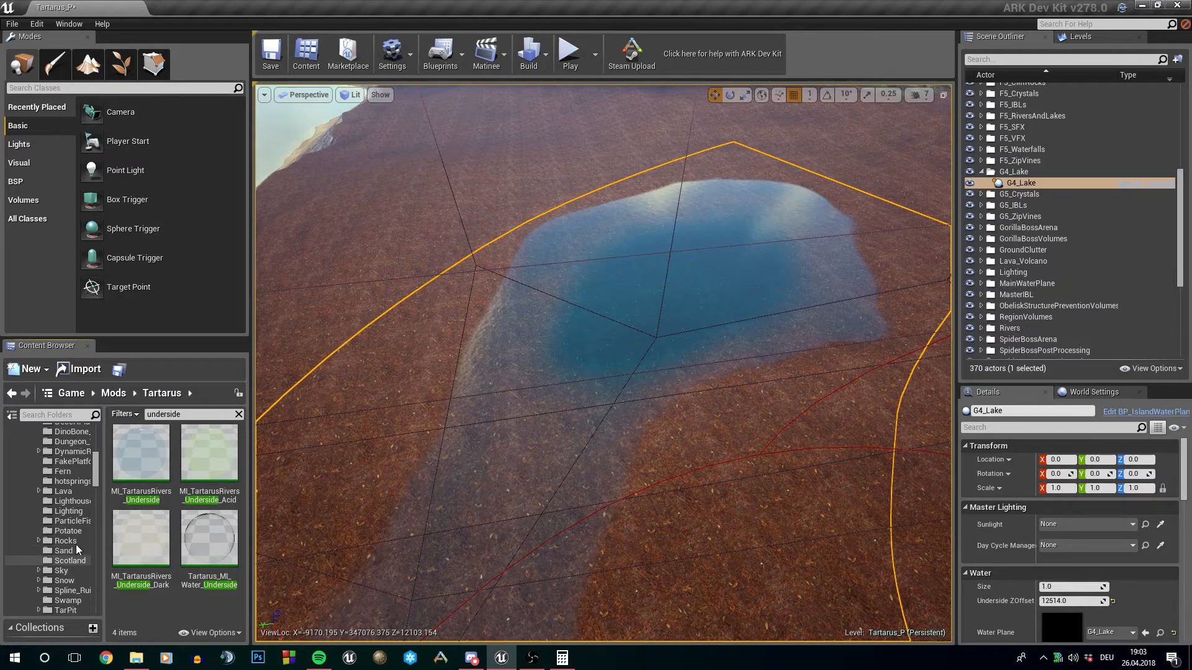
{"action": "left_click", "coordinate": [69, 452]}
{"action": "left_click", "coordinate": [238, 414]}
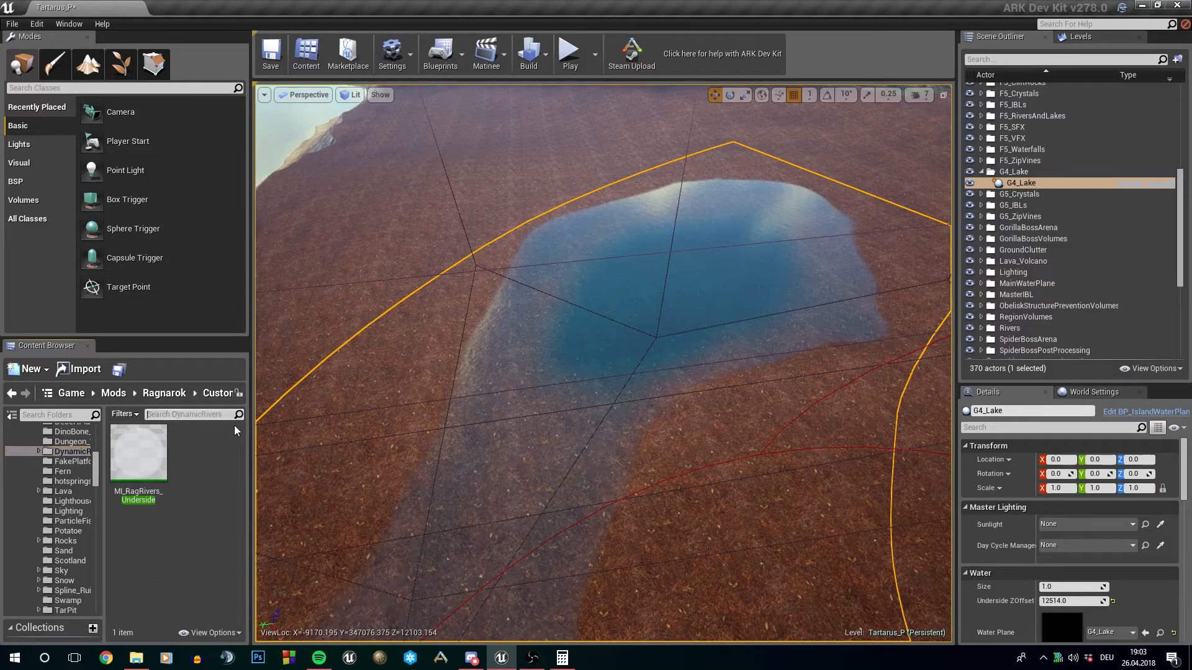
{"action": "scroll", "coordinate": [191, 503], "scroll_direction": "up", "scroll_amount": 1}
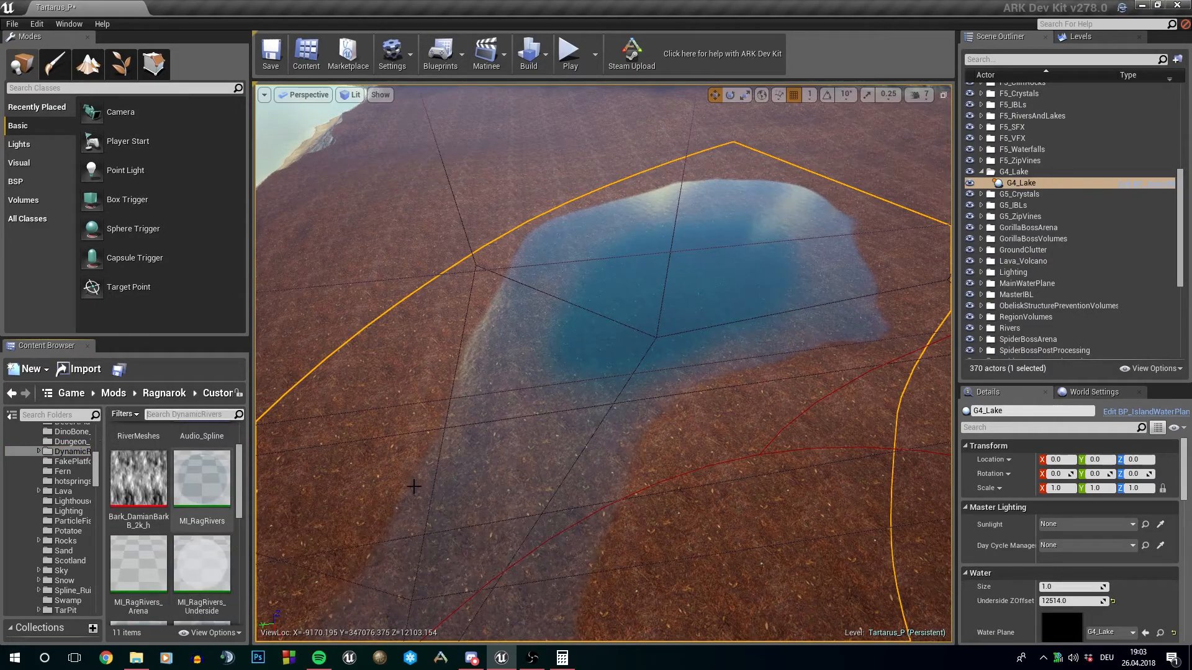
Examine the lake's shoreline up close and look through the river materials in Ragnarok's DynamicRivers folder.
{"action": "right_click_drag", "start_coordinate": [724, 464], "coordinate": [475, 457]}
{"action": "key", "text": "w"}
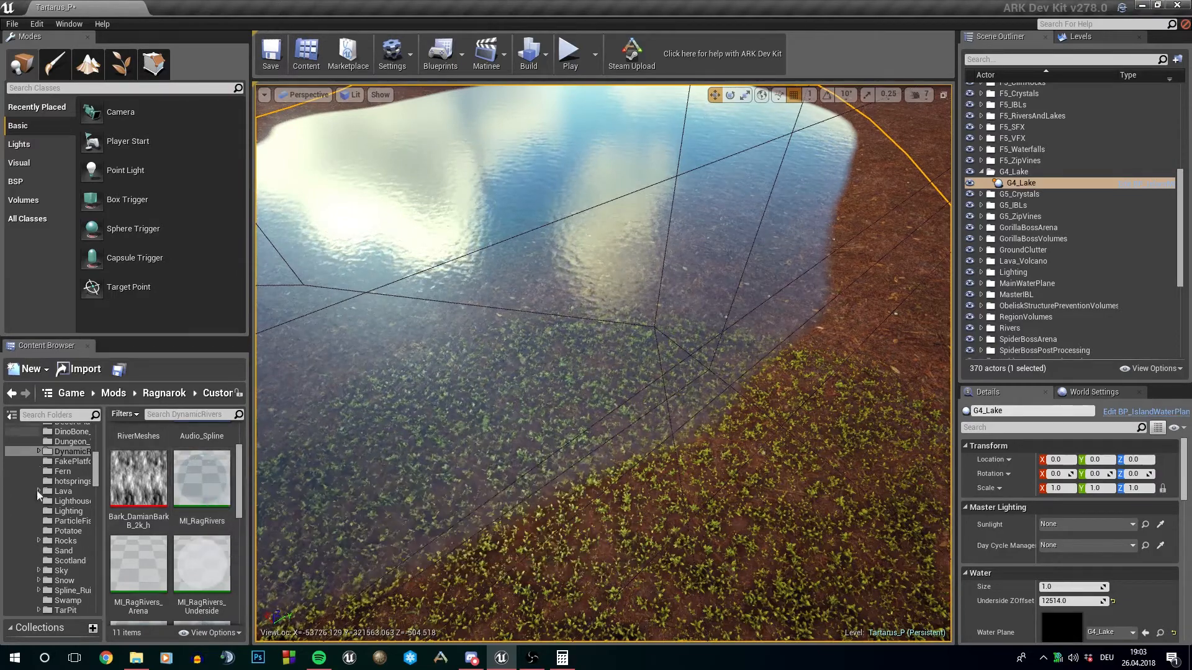
{"action": "scroll", "coordinate": [89, 468], "scroll_direction": "up", "scroll_amount": 6}
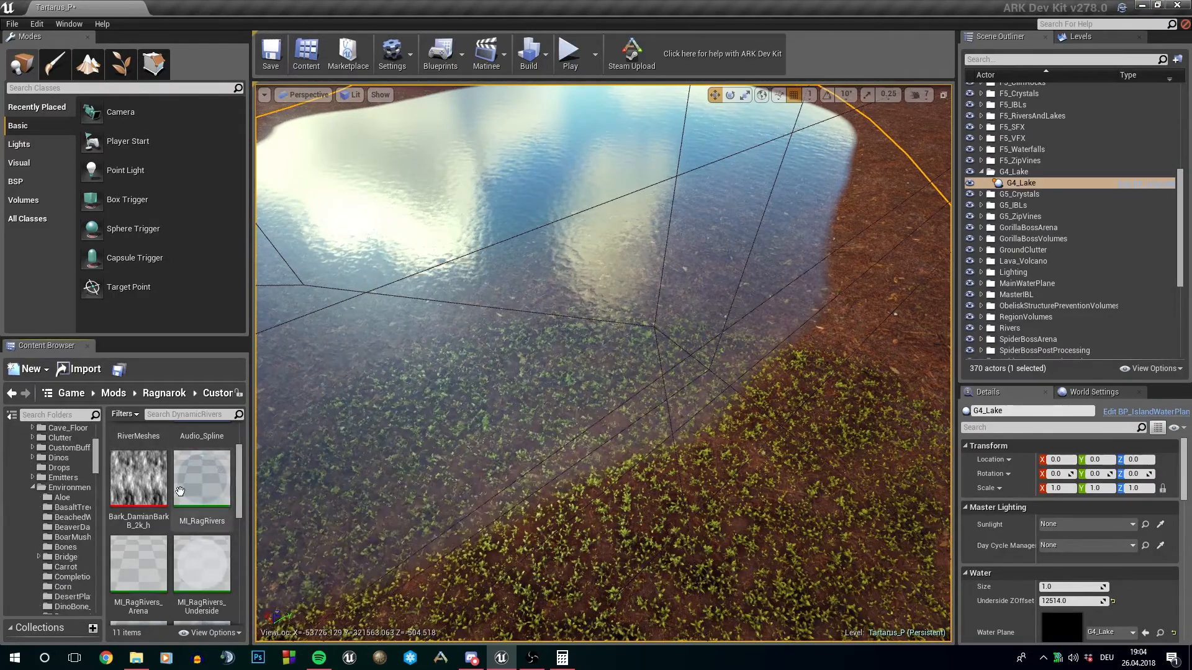
{"action": "scroll", "coordinate": [203, 531], "scroll_direction": "down", "scroll_amount": 2}
{"action": "scroll", "coordinate": [203, 532], "scroll_direction": "down", "scroll_amount": 2}
{"action": "scroll", "coordinate": [229, 518], "scroll_direction": "up", "scroll_amount": 2}
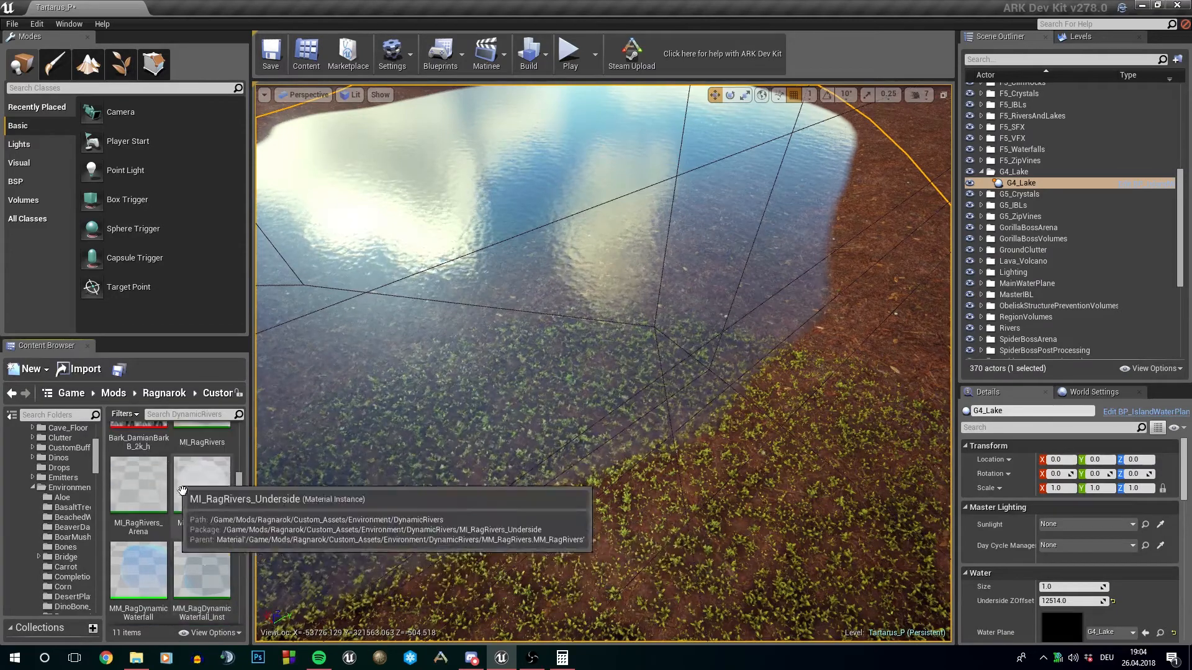
{"action": "scroll", "coordinate": [207, 495], "scroll_direction": "down", "scroll_amount": 3}
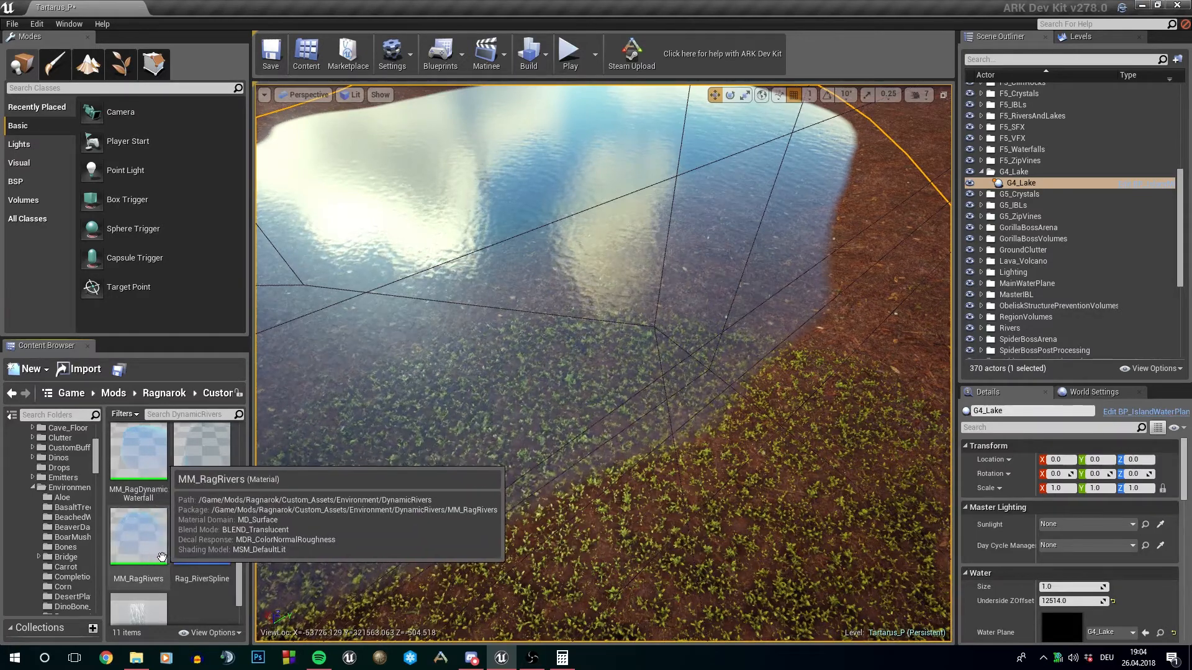
{"action": "scroll", "coordinate": [161, 557], "scroll_direction": "up", "scroll_amount": 2}
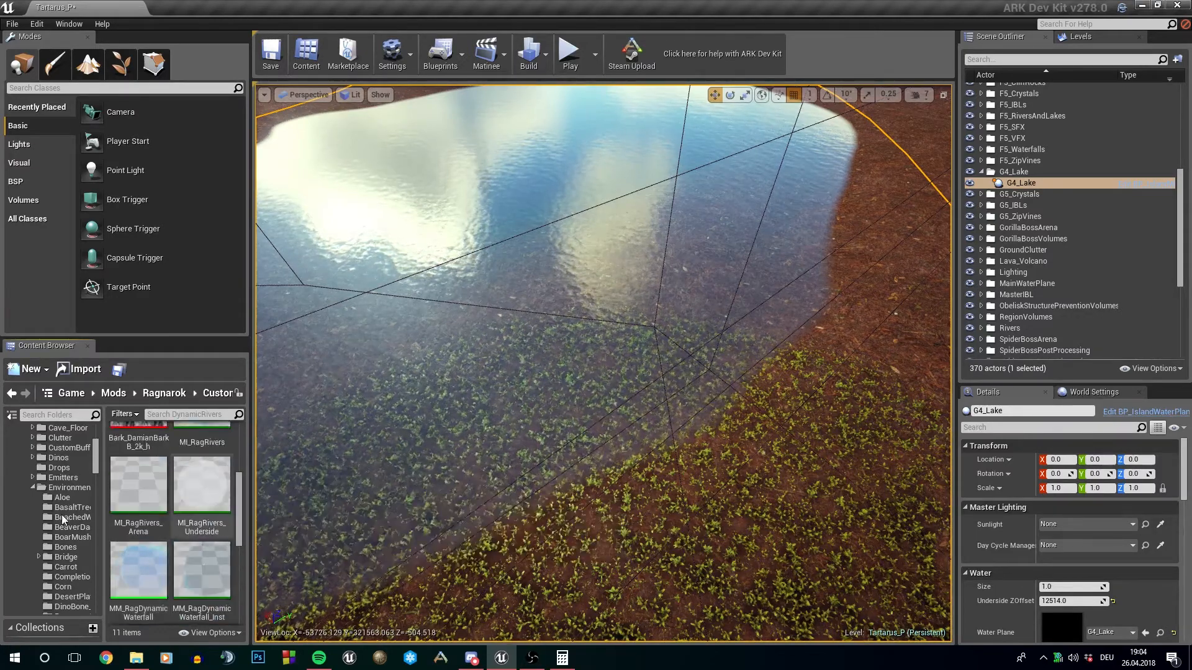
Collapse the Ragnarok folder and open the MI_TartarusRivers material instance from the Water folder in Tartarus' Assets.
{"action": "scroll", "coordinate": [62, 481], "scroll_direction": "up", "scroll_amount": 4}
{"action": "left_click", "coordinate": [31, 495]}
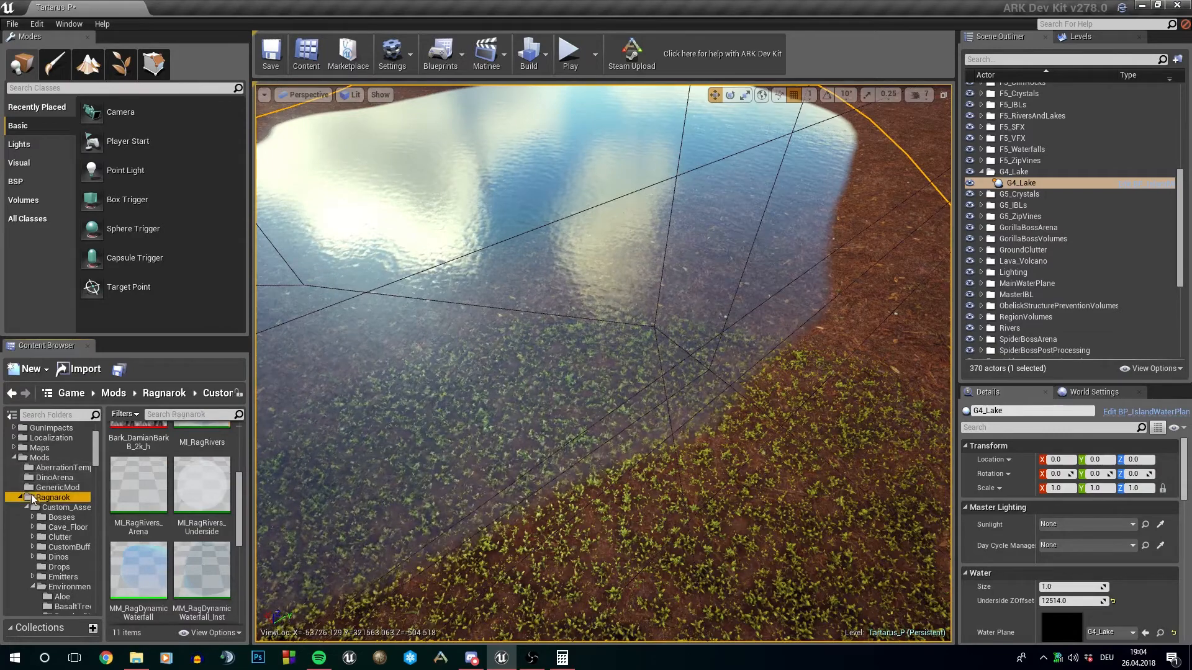
{"action": "left_click", "coordinate": [20, 497]}
{"action": "scroll", "coordinate": [59, 530], "scroll_direction": "down", "scroll_amount": 2}
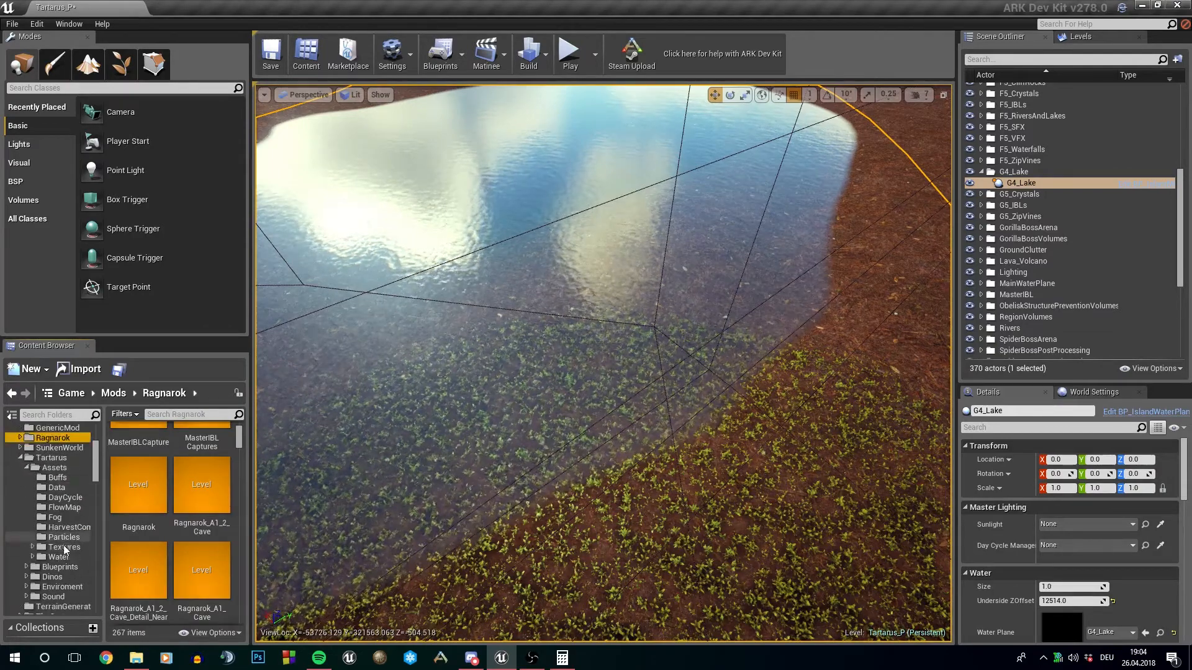
{"action": "left_click", "coordinate": [70, 556]}
{"action": "scroll", "coordinate": [180, 528], "scroll_direction": "up", "scroll_amount": 3}
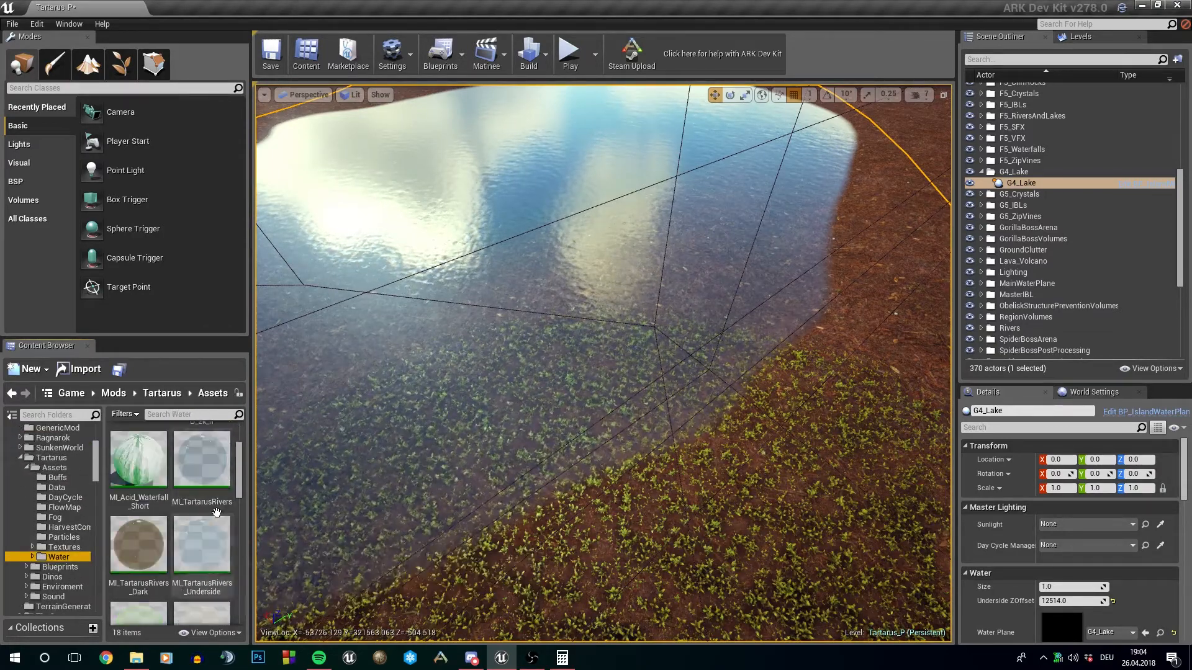
{"action": "left_click", "coordinate": [211, 497]}
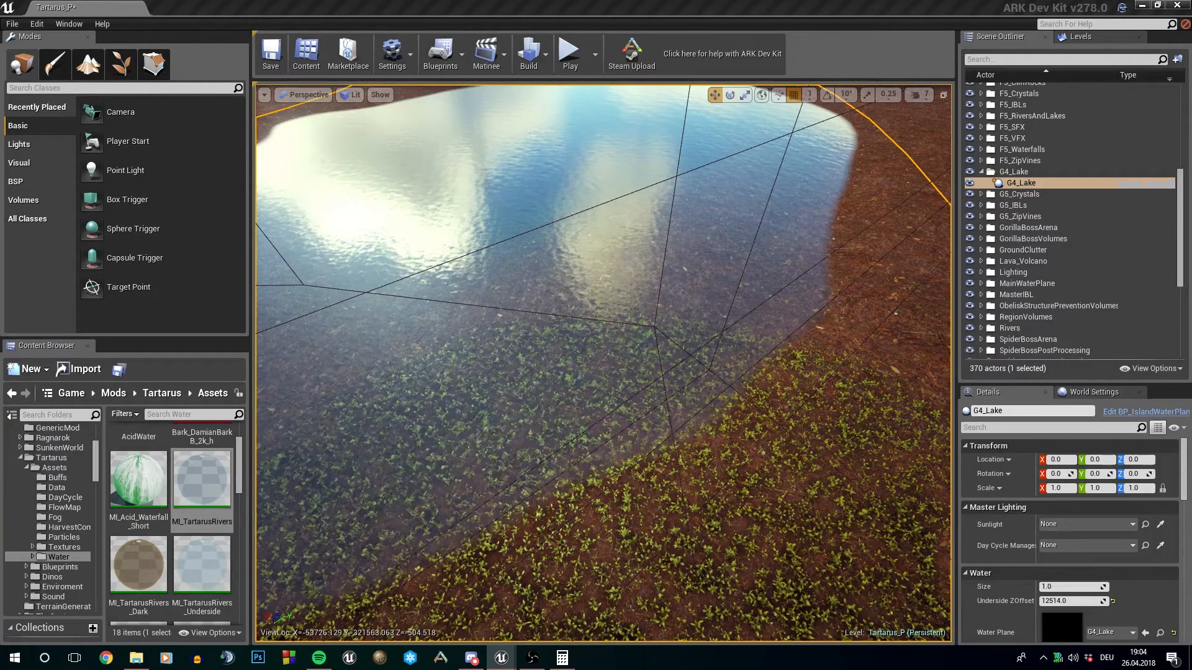
{"action": "double_click", "coordinate": [202, 491]}
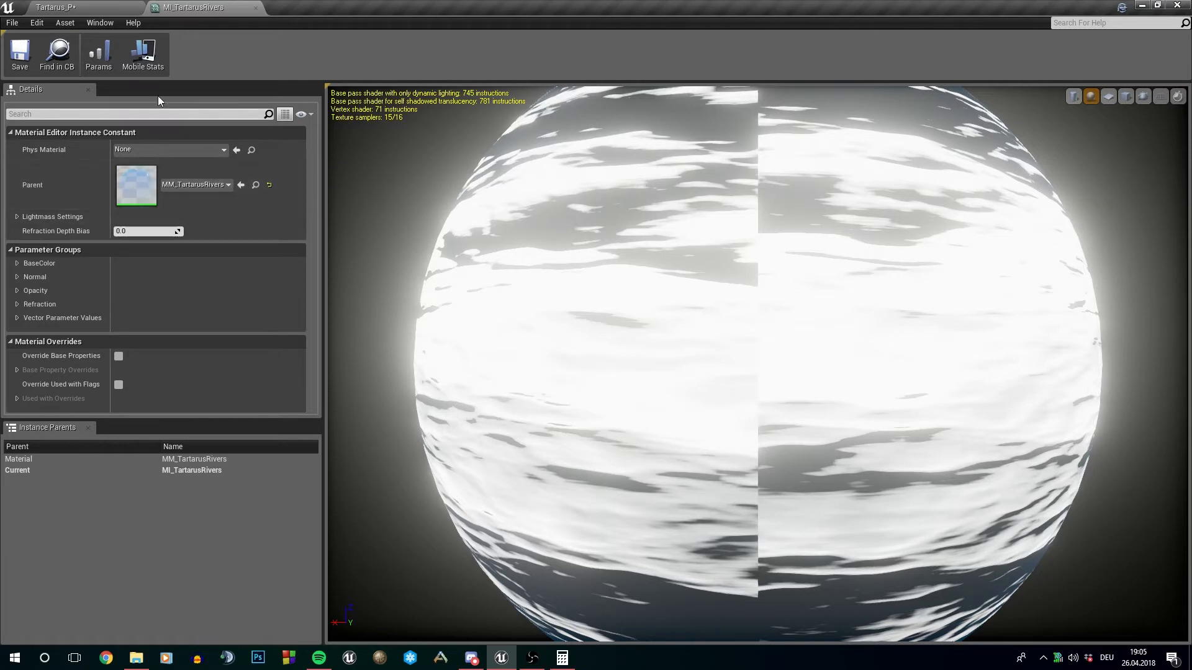
Close the MI_TartarusRivers editor and assign MI_TartarusRivers as the top material of G4_Lake.
{"action": "left_click", "coordinate": [92, 5]}
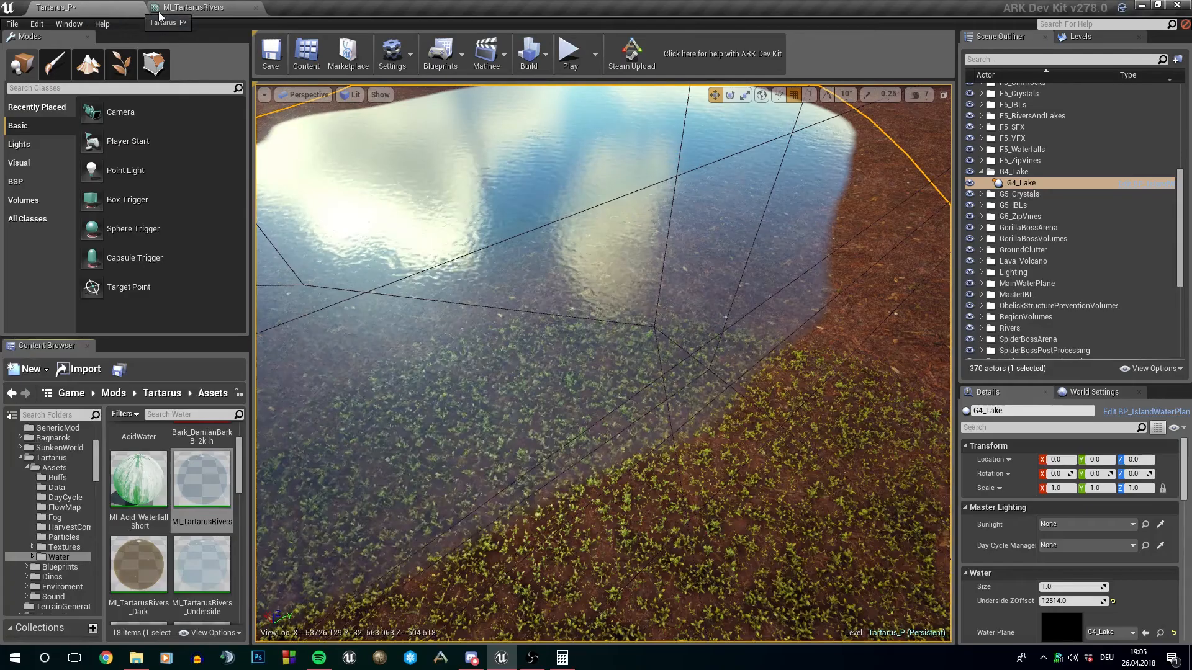
{"action": "left_click", "coordinate": [255, 8]}
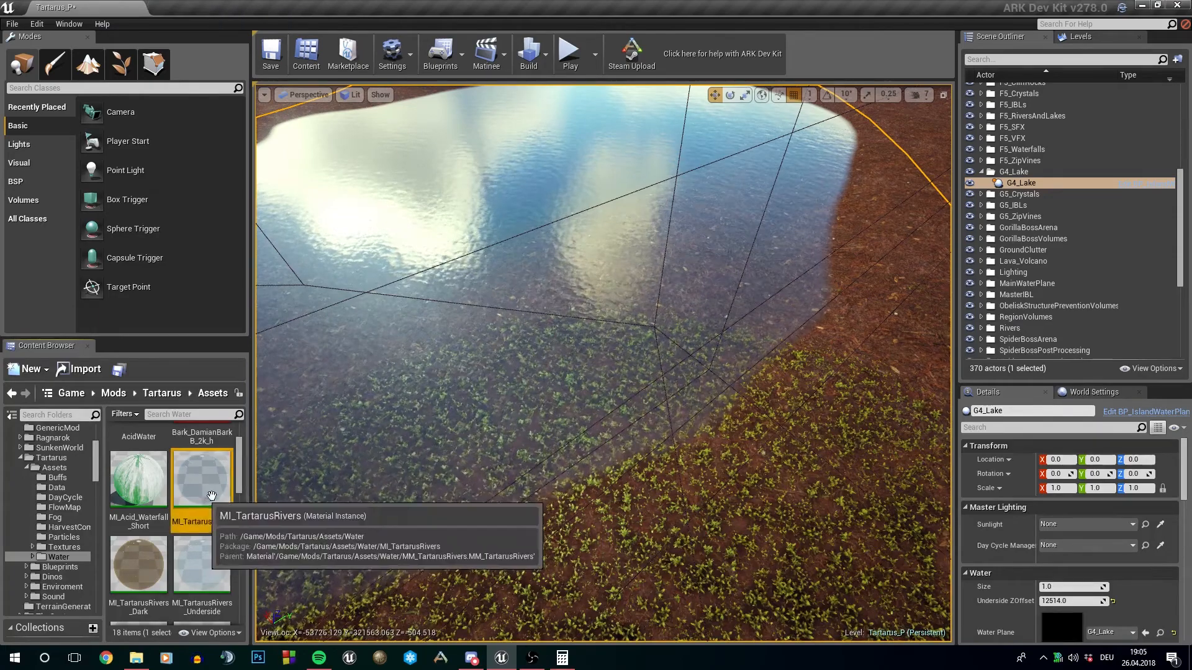
{"action": "left_click", "coordinate": [202, 481]}
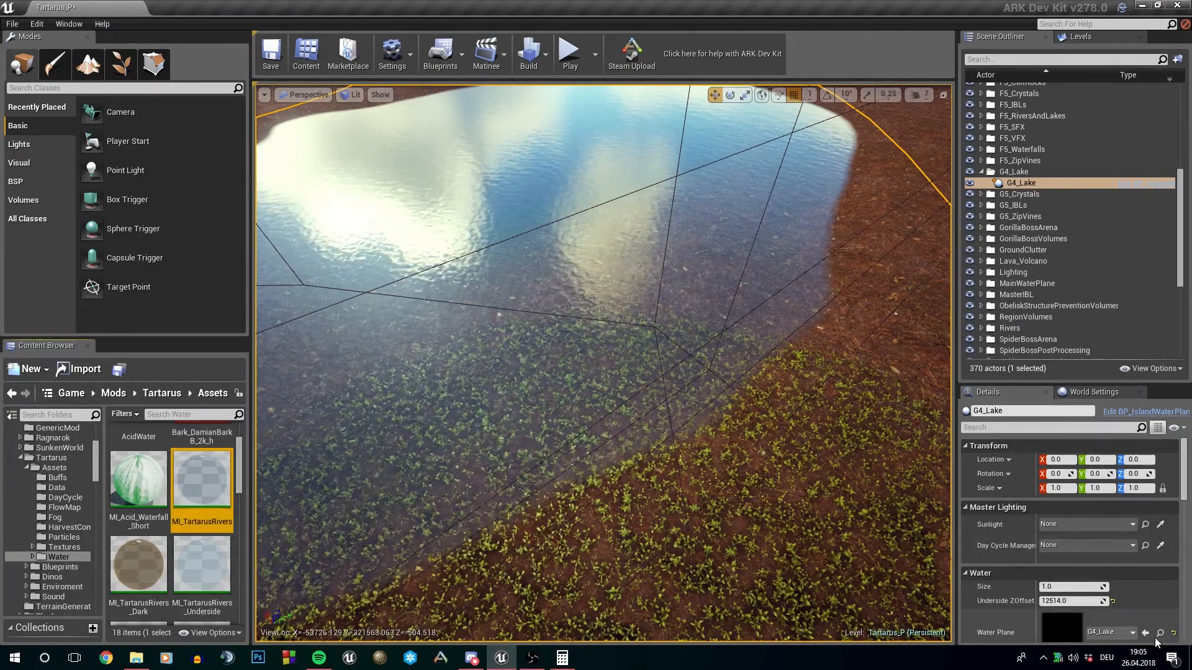
{"action": "scroll", "coordinate": [1152, 621], "scroll_direction": "down", "scroll_amount": 3}
{"action": "left_click", "coordinate": [1145, 563]}
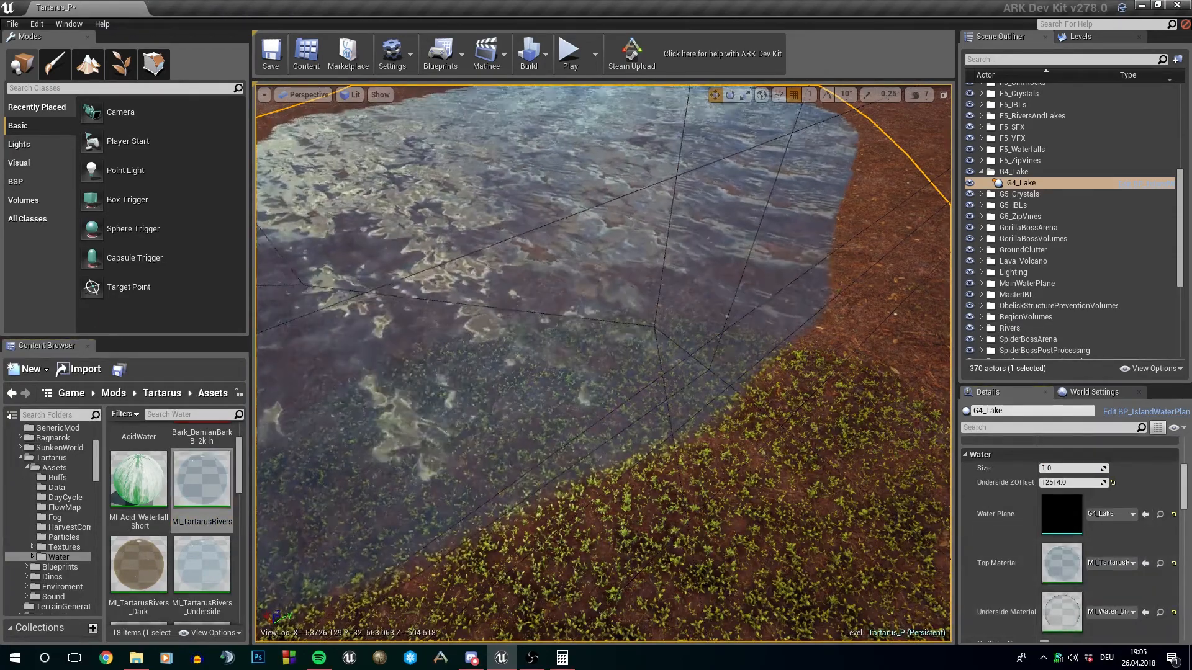
{"action": "right_click_drag", "start_coordinate": [555, 447], "coordinate": [555, 372]}
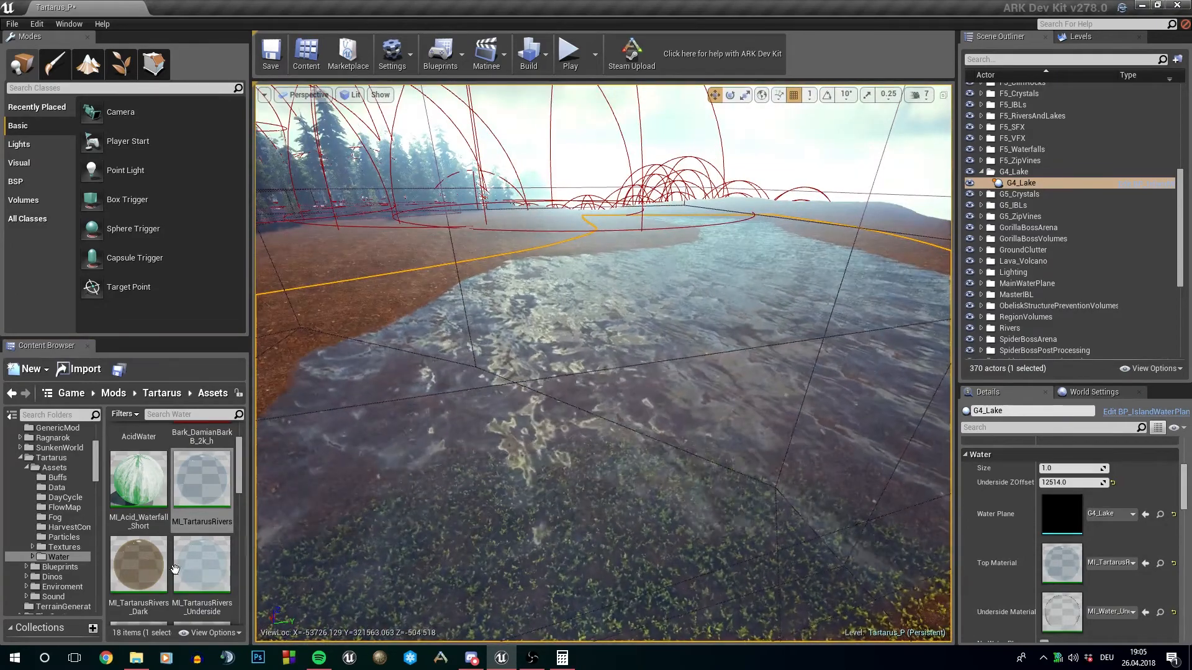
Assign MI_TartarusRivers_Underside as the underside material of G4_Lake and inspect the lake.
{"action": "left_click", "coordinate": [202, 564]}
{"action": "left_click", "coordinate": [1146, 612]}
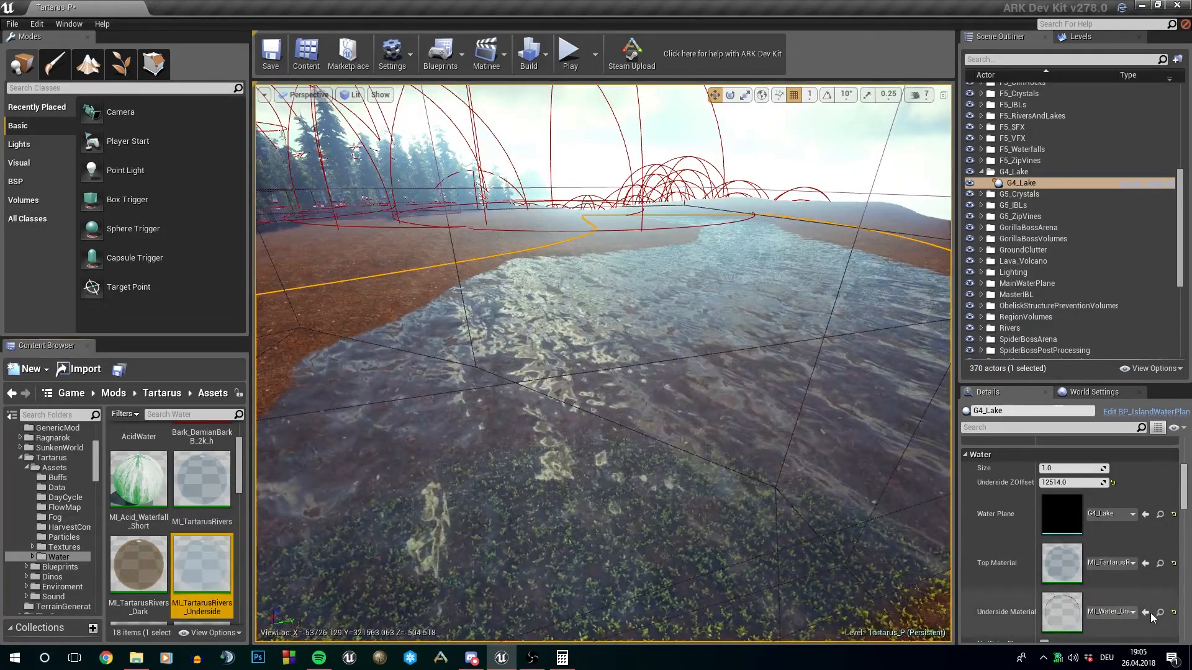
{"action": "scroll", "coordinate": [602, 363], "scroll_direction": "up", "scroll_amount": 5}
{"action": "key", "text": "w"}
{"action": "right_click_drag", "start_coordinate": [602, 397], "coordinate": [596, 292]}
{"action": "right_click_drag", "start_coordinate": [601, 360], "coordinate": [603, 400]}
Undo the last two changes to the top and underside materials of G4_Lake.
{"action": "key", "text": "ctrl+z"}
{"action": "key", "text": "ctrl+z"}
{"action": "key", "text": "s"}
{"action": "key", "text": "s"}
{"action": "key", "text": "d"}
{"action": "key", "text": "w"}
{"action": "key", "text": "w"}
{"action": "key", "text": "s"}
Examine the lake's water surface and shoreline from several sides and heights.
{"action": "left_click", "coordinate": [603, 363]}
{"action": "right_click_drag", "start_coordinate": [821, 542], "coordinate": [810, 478]}
{"action": "key", "text": "a"}
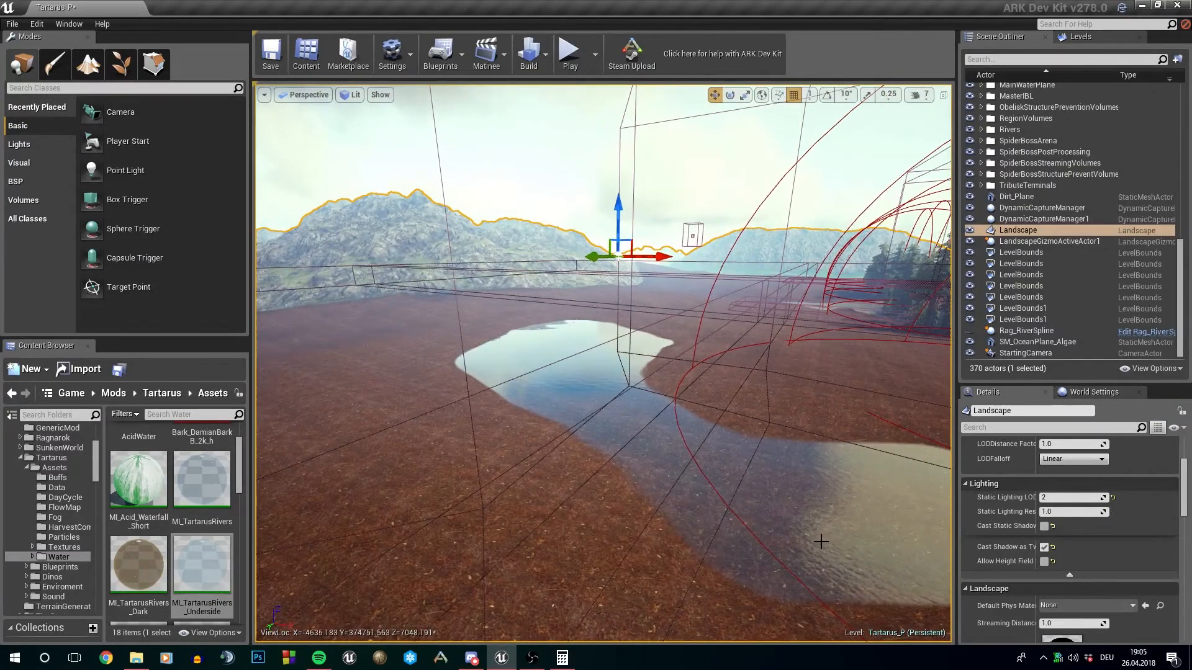
{"action": "left_click", "coordinate": [728, 473]}
{"action": "right_click_drag", "start_coordinate": [727, 472], "coordinate": [875, 537]}
{"action": "key", "text": "a"}
{"action": "key", "text": "s"}
{"action": "left_click", "coordinate": [748, 553]}
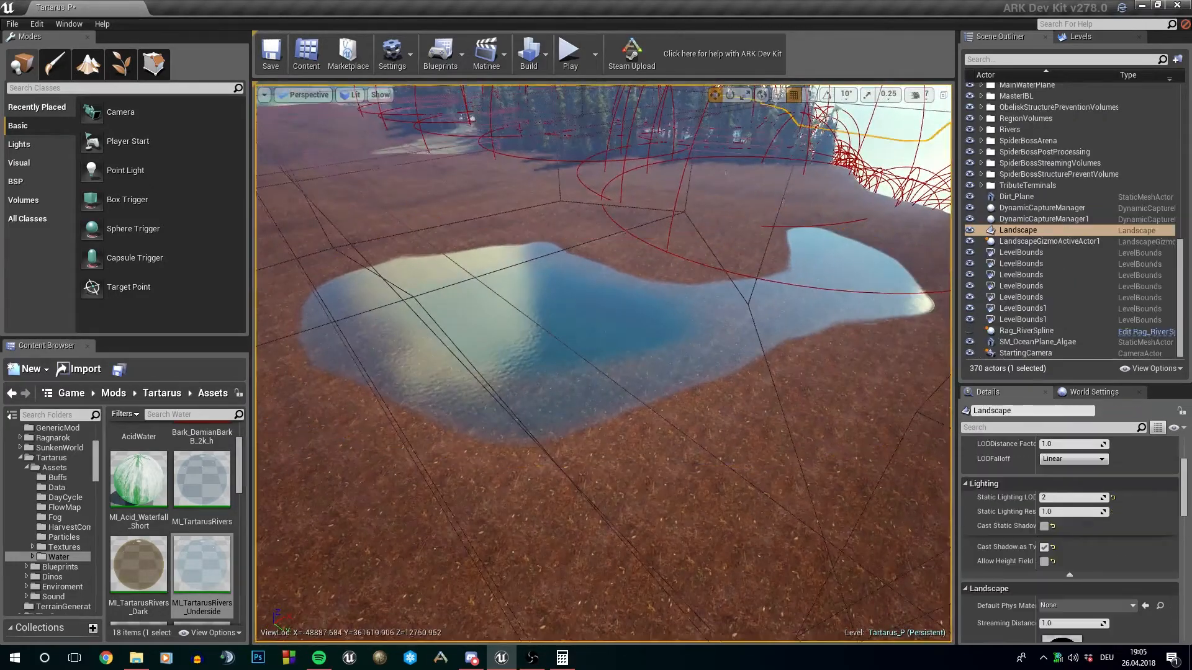
{"action": "key", "text": "d"}
{"action": "mouse_move", "coordinate": [748, 554]}
{"action": "right_mouse_down"}
{"action": "mouse_move", "coordinate": [714, 490]}
{"action": "mouse_move", "coordinate": [689, 506]}
{"action": "mouse_move", "coordinate": [746, 542]}
{"action": "right_mouse_up"}
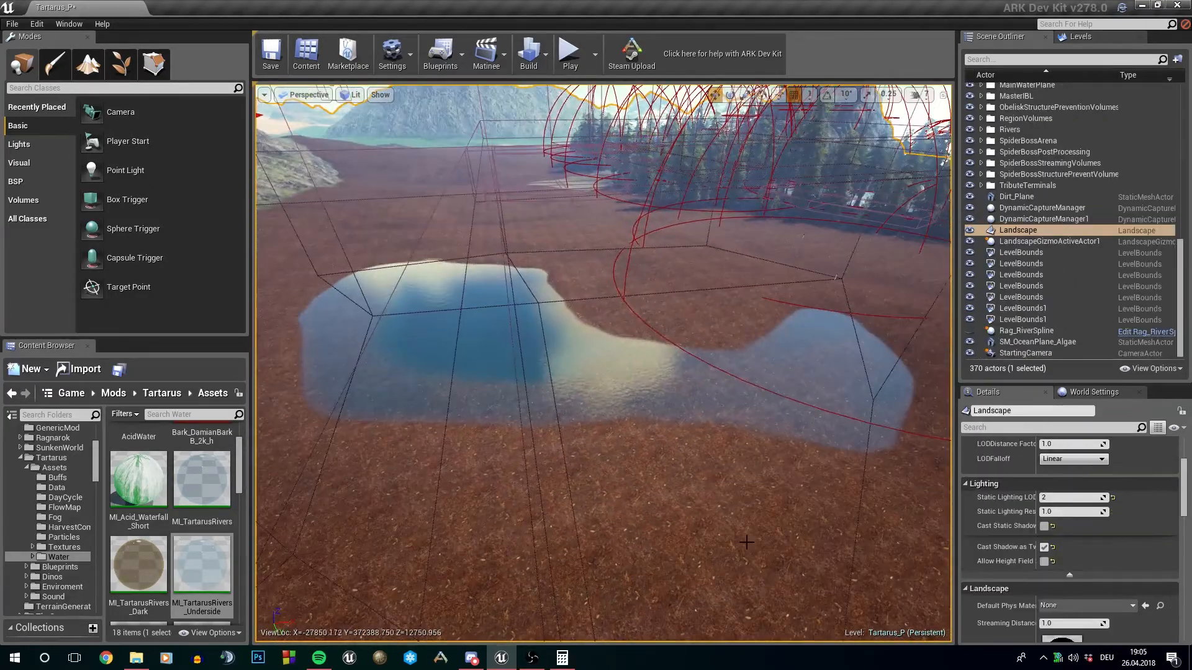
Look through the materials in Tartarus' Water folder and open the MM_TartarusRivers master material.
{"action": "scroll", "coordinate": [156, 554], "scroll_direction": "up", "scroll_amount": 1}
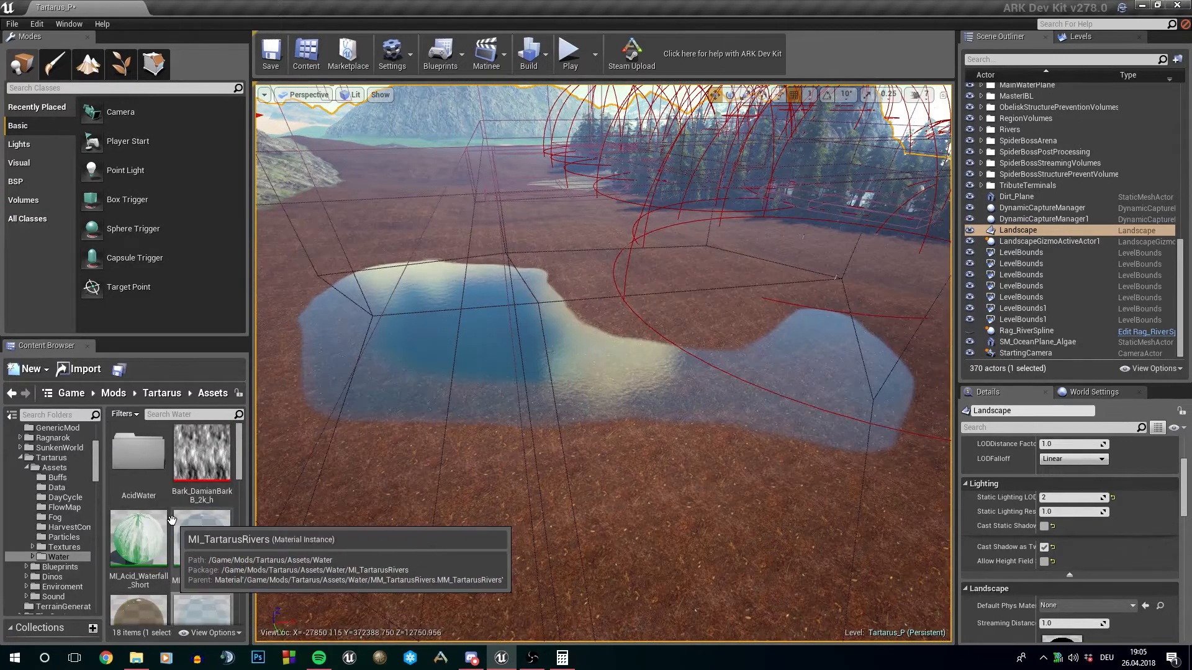
{"action": "scroll", "coordinate": [54, 517], "scroll_direction": "up", "scroll_amount": 3}
{"action": "scroll", "coordinate": [205, 538], "scroll_direction": "down", "scroll_amount": 5}
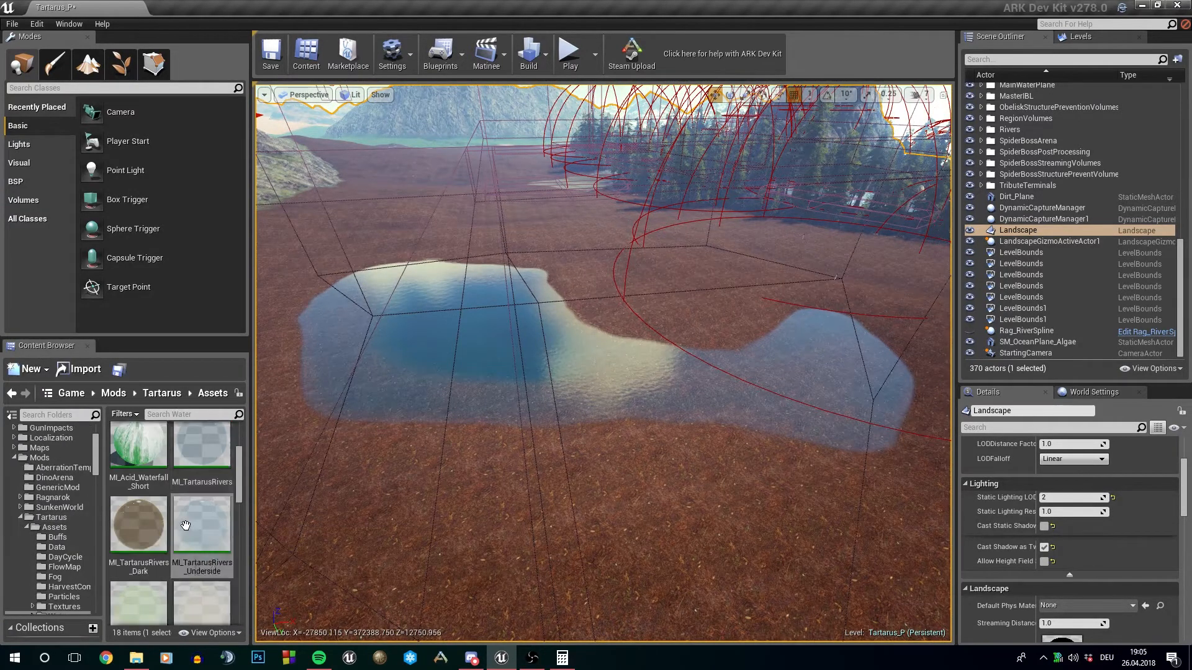
{"action": "scroll", "coordinate": [217, 540], "scroll_direction": "down", "scroll_amount": 2}
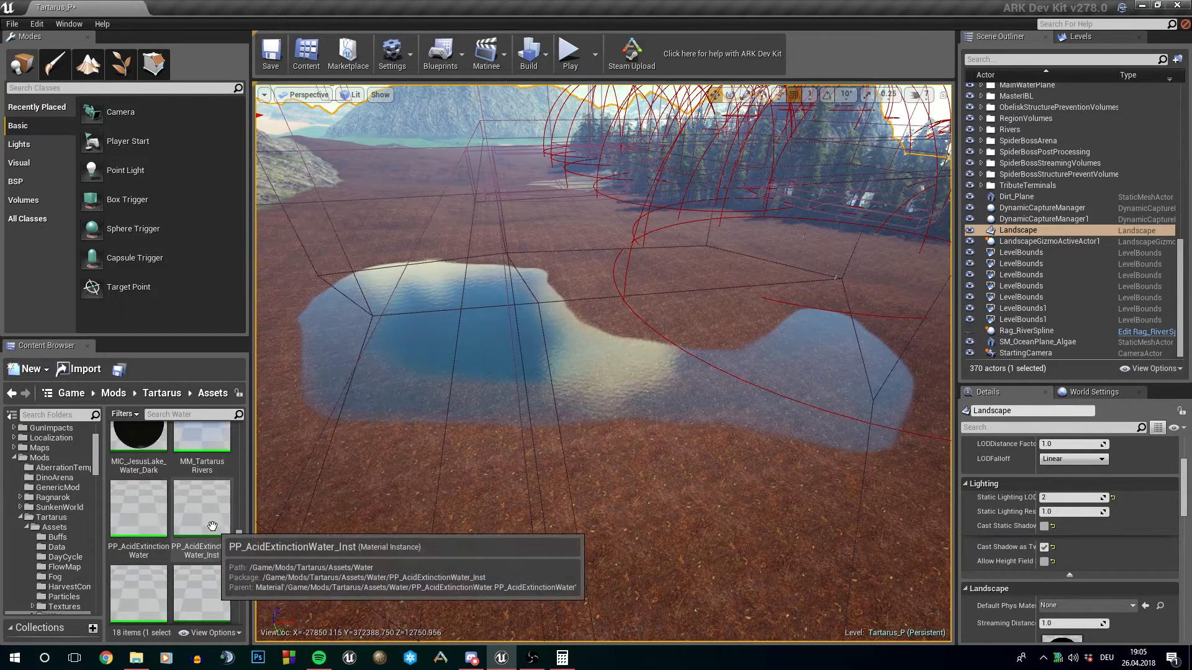
{"action": "left_click", "coordinate": [212, 448]}
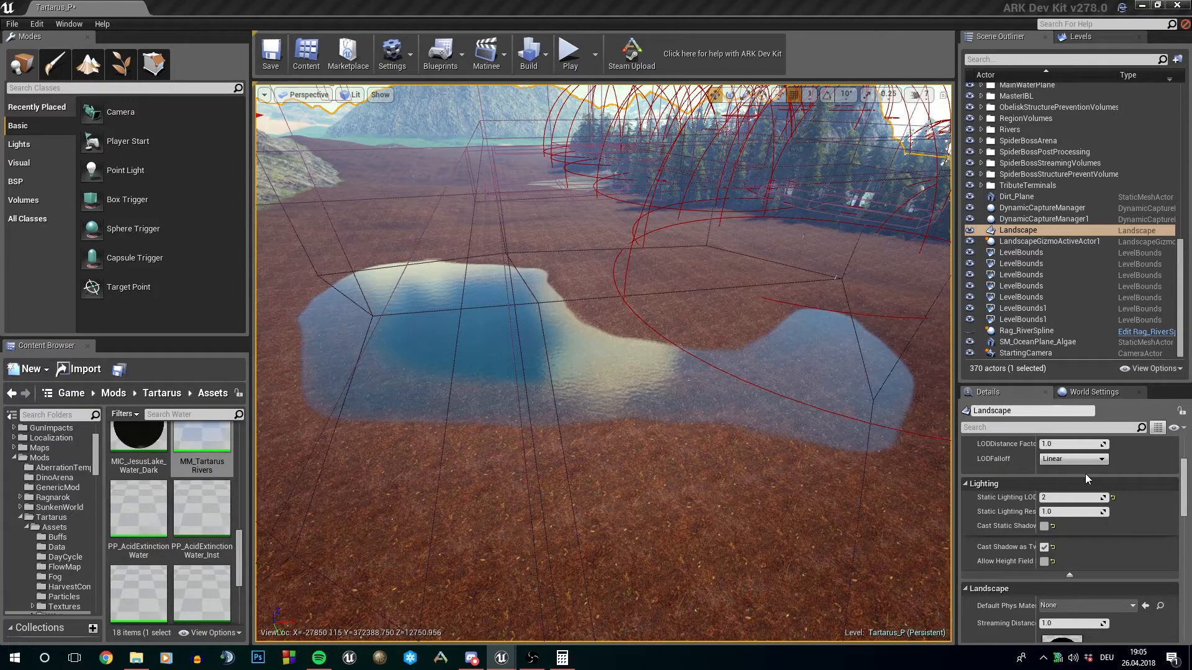
{"action": "double_click", "coordinate": [202, 447]}
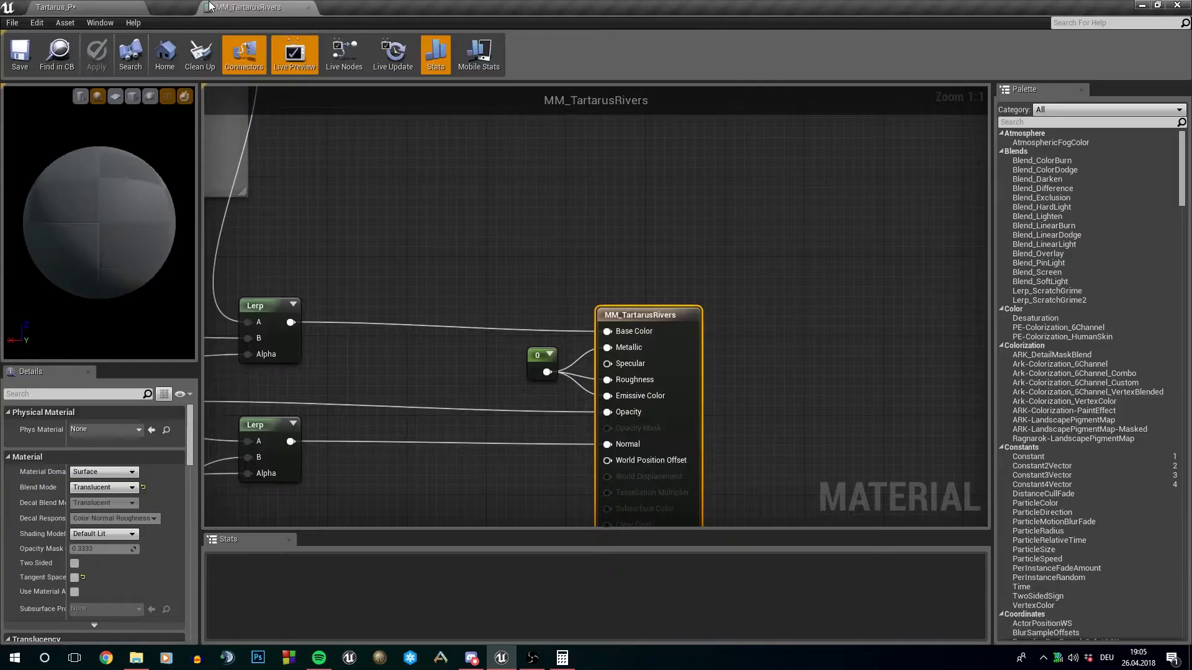
Examine the Rapids node group of MM_TartarusRivers, check the upper bark texture sample's texture, and close the material editor.
{"action": "scroll", "coordinate": [502, 260], "scroll_direction": "down", "scroll_amount": 6}
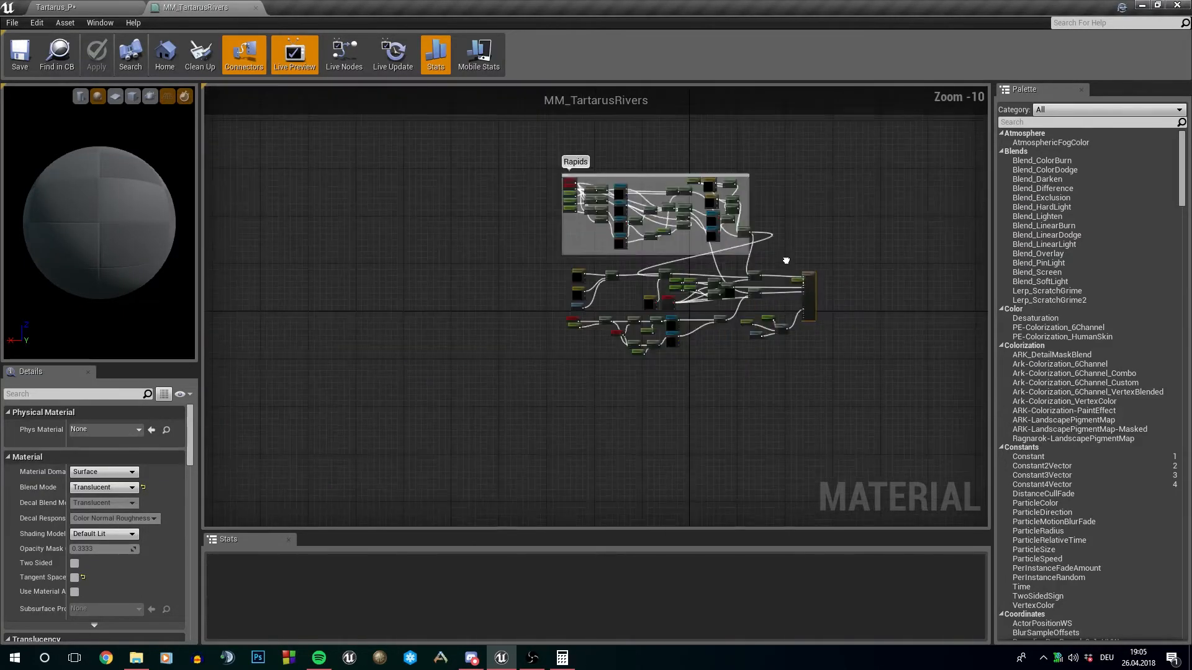
{"action": "scroll", "coordinate": [776, 244], "scroll_direction": "up", "scroll_amount": 8}
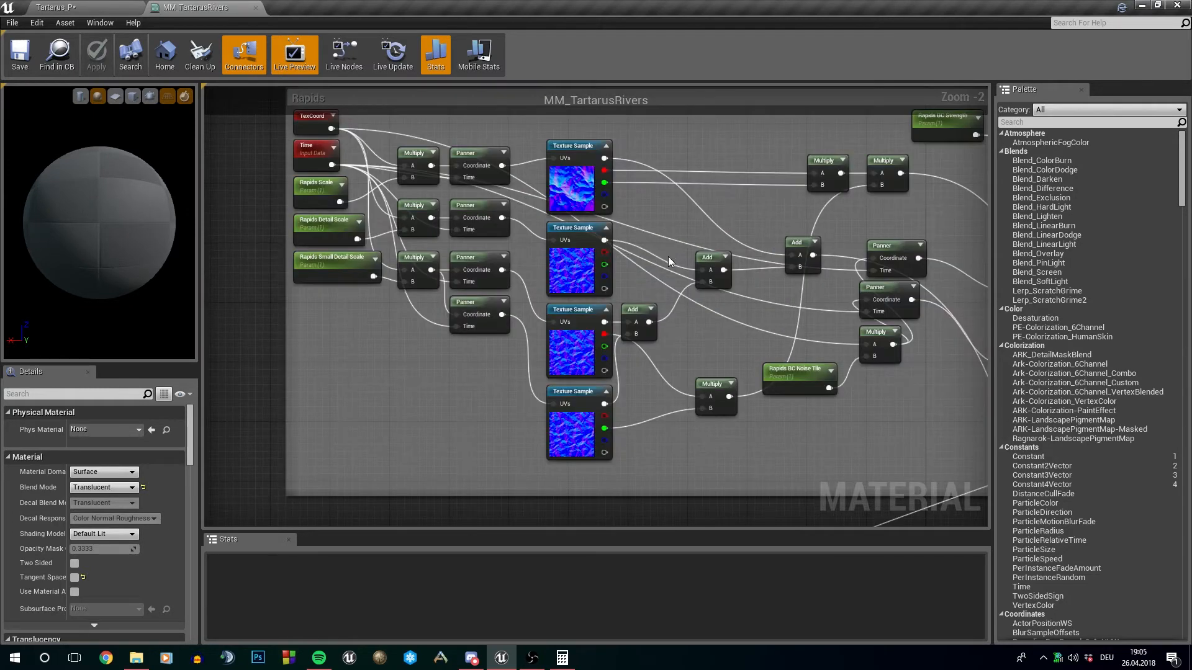
{"action": "scroll", "coordinate": [669, 257], "scroll_direction": "down", "scroll_amount": 1}
{"action": "right_click_drag", "start_coordinate": [669, 258], "coordinate": [454, 312]}
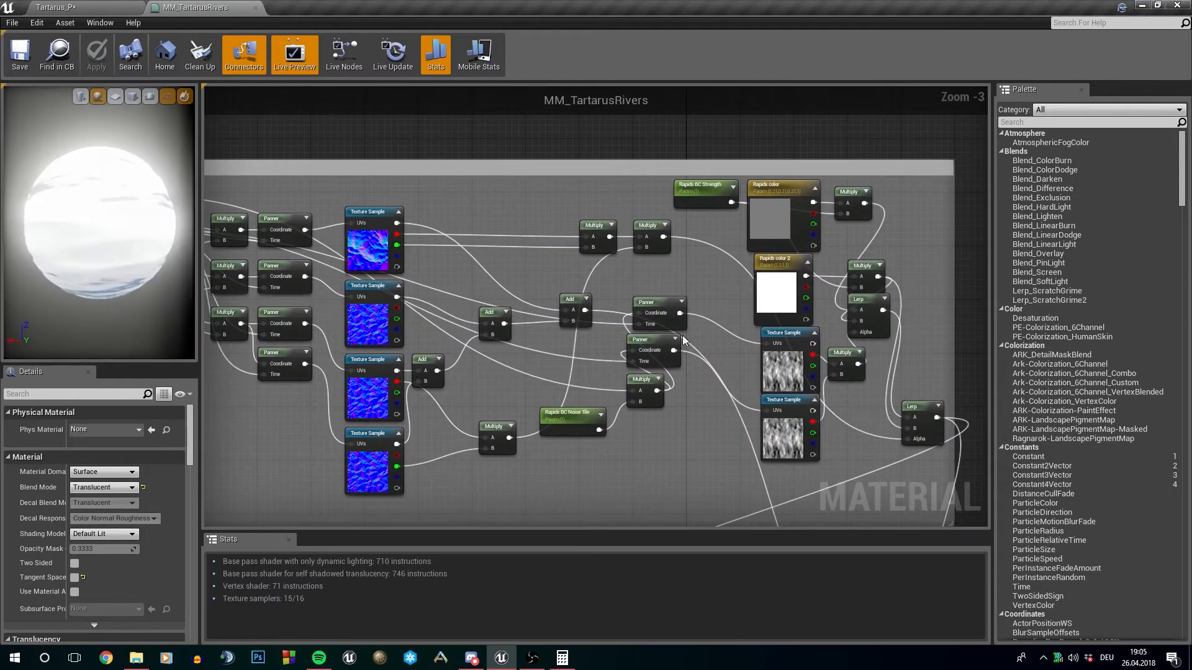
{"action": "right_click_drag", "start_coordinate": [782, 375], "coordinate": [715, 310]}
{"action": "left_click", "coordinate": [715, 310]}
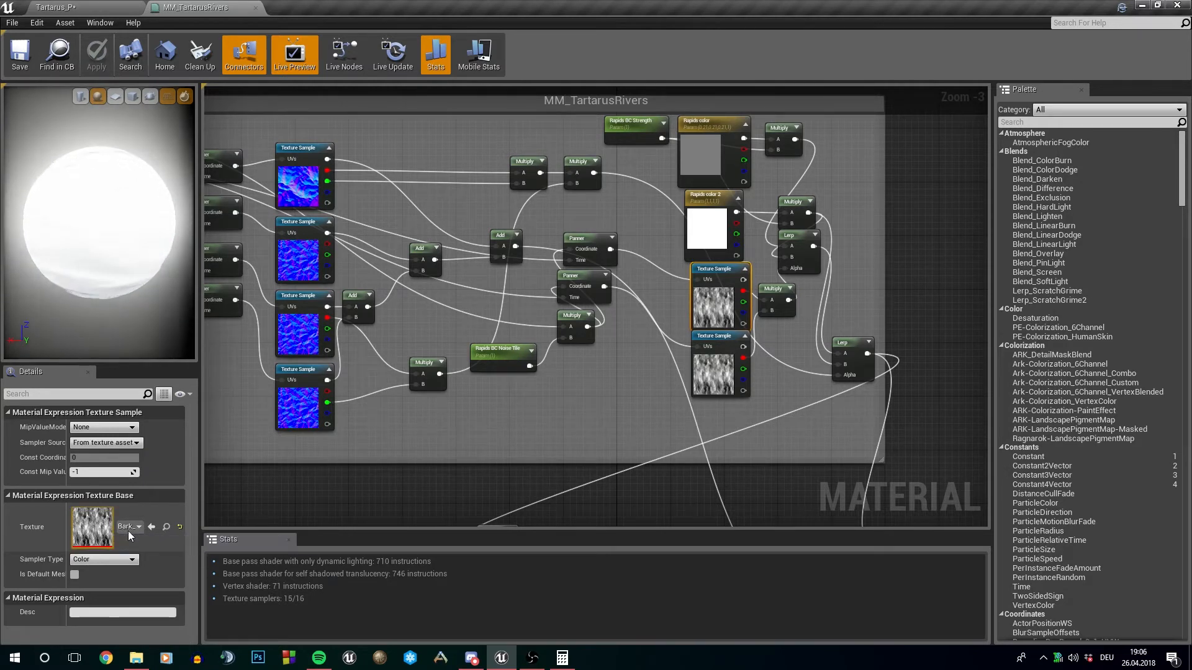
{"action": "left_click", "coordinate": [255, 9]}
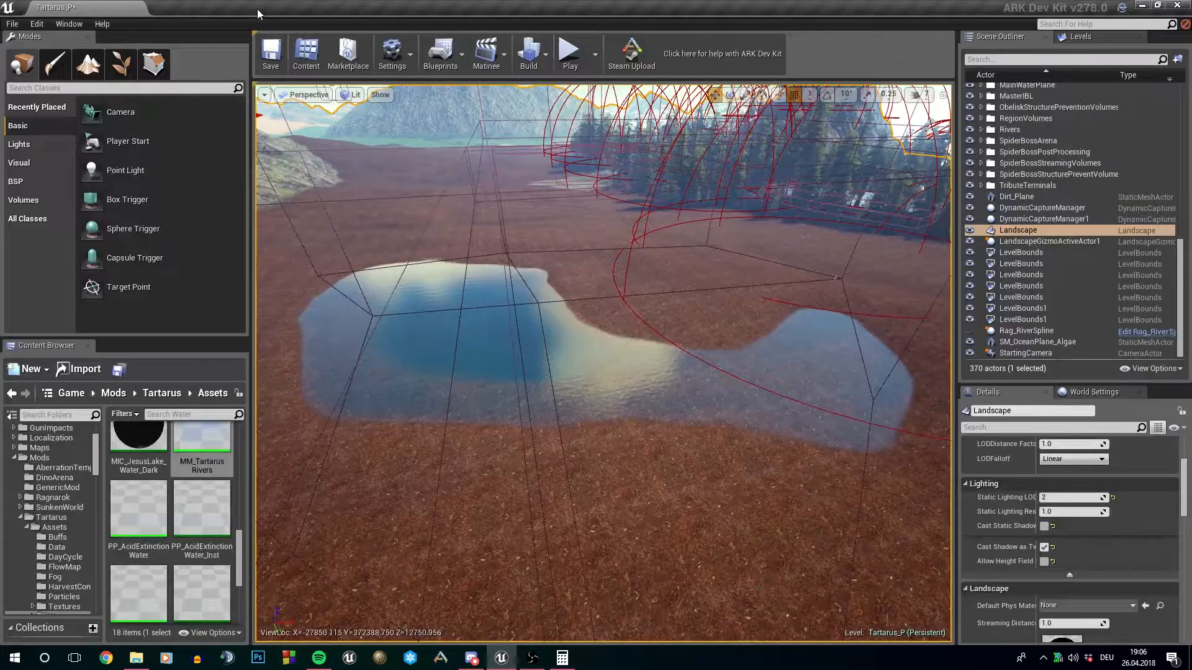
Select the G4_Lake actor and review its water plane, material and underside offset settings while viewing the lake from above.
{"action": "left_click", "coordinate": [800, 365]}
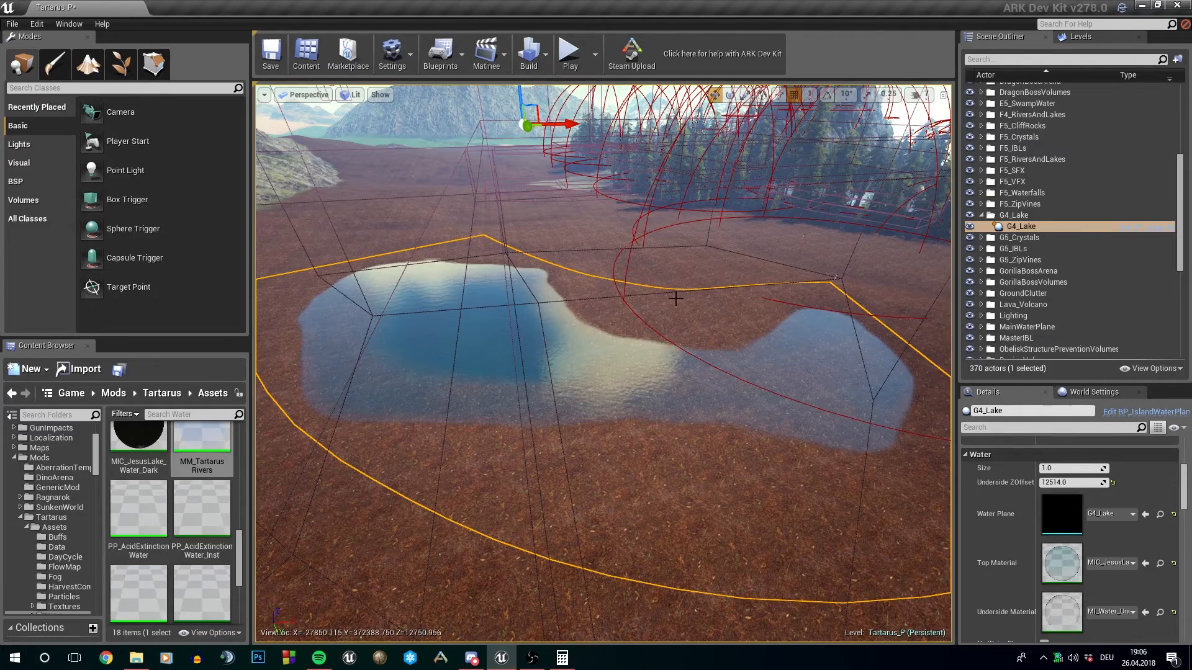
{"action": "key", "text": "w"}
{"action": "right_click_drag", "start_coordinate": [800, 365], "coordinate": [745, 341]}
{"action": "key", "text": "s"}
{"action": "key", "text": "w"}
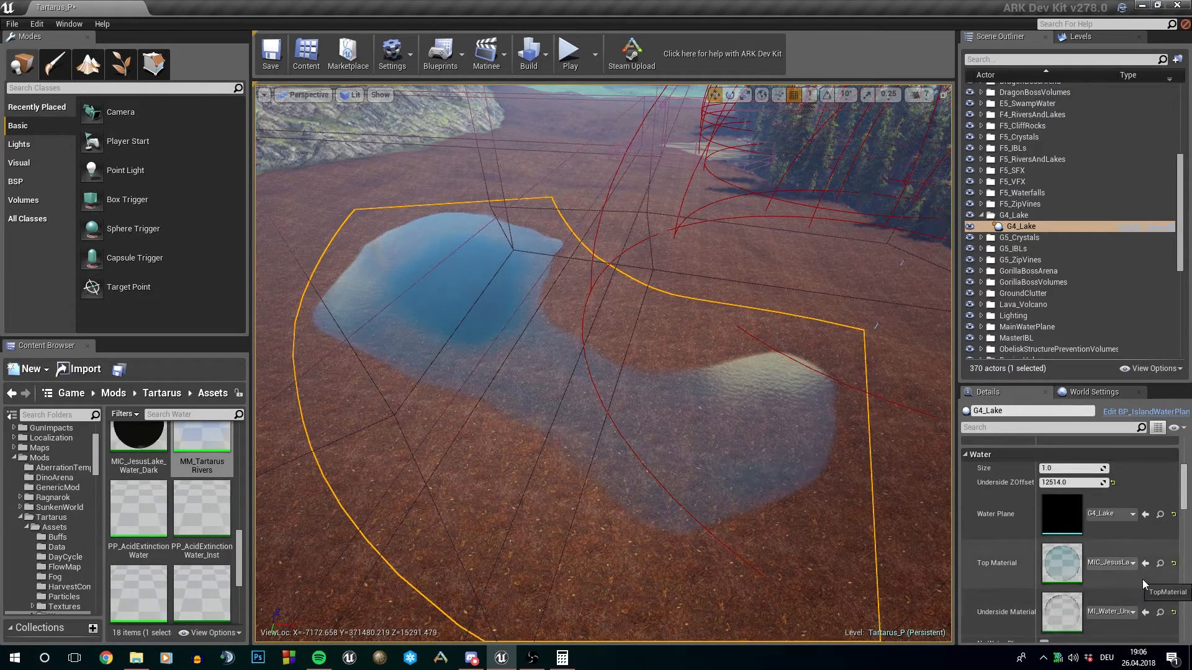
{"action": "scroll", "coordinate": [1146, 579], "scroll_direction": "up", "scroll_amount": 3}
{"action": "scroll", "coordinate": [1146, 580], "scroll_direction": "down", "scroll_amount": 3}
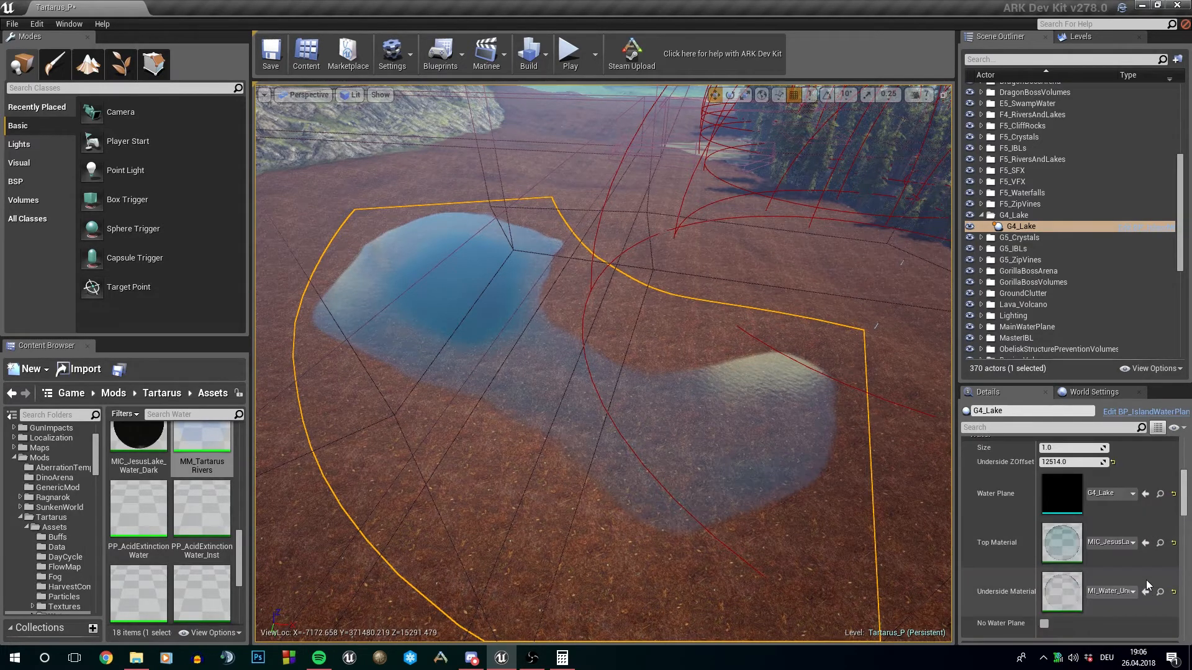
{"action": "scroll", "coordinate": [1146, 580], "scroll_direction": "up", "scroll_amount": 3}
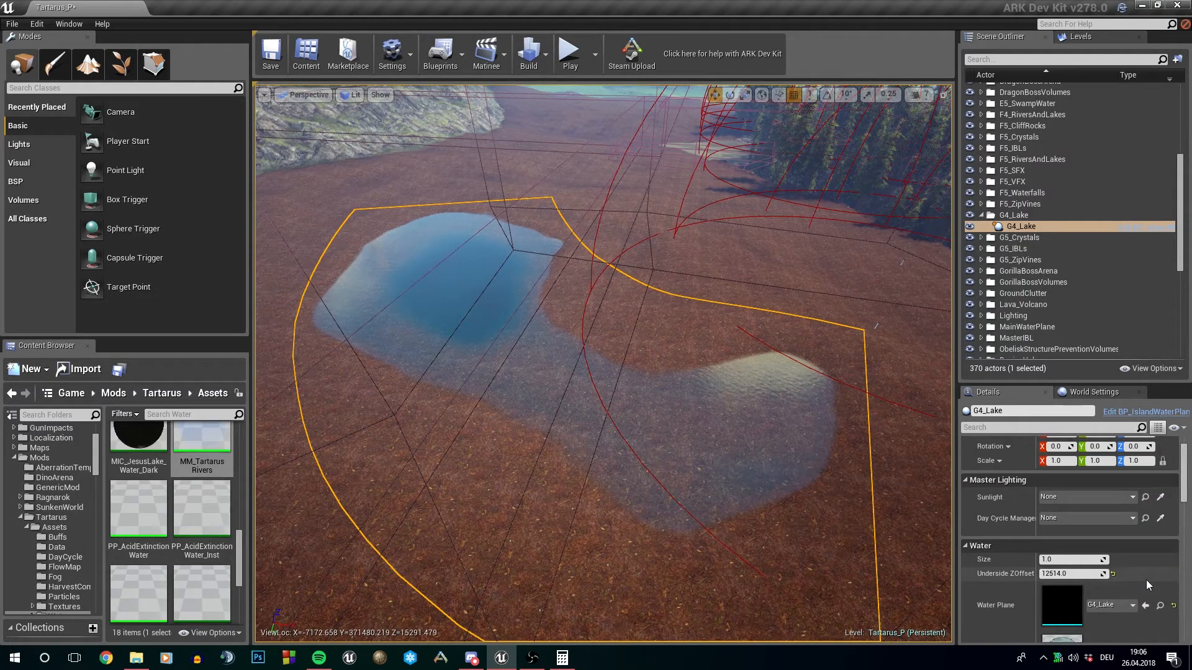
Unhide the Rag_RiverSpline actor and select it to compare its surface with the lake.
{"action": "left_click", "coordinate": [1019, 217]}
{"action": "scroll", "coordinate": [1070, 252], "scroll_direction": "down", "scroll_amount": 2}
{"action": "scroll", "coordinate": [1070, 252], "scroll_direction": "down", "scroll_amount": 10}
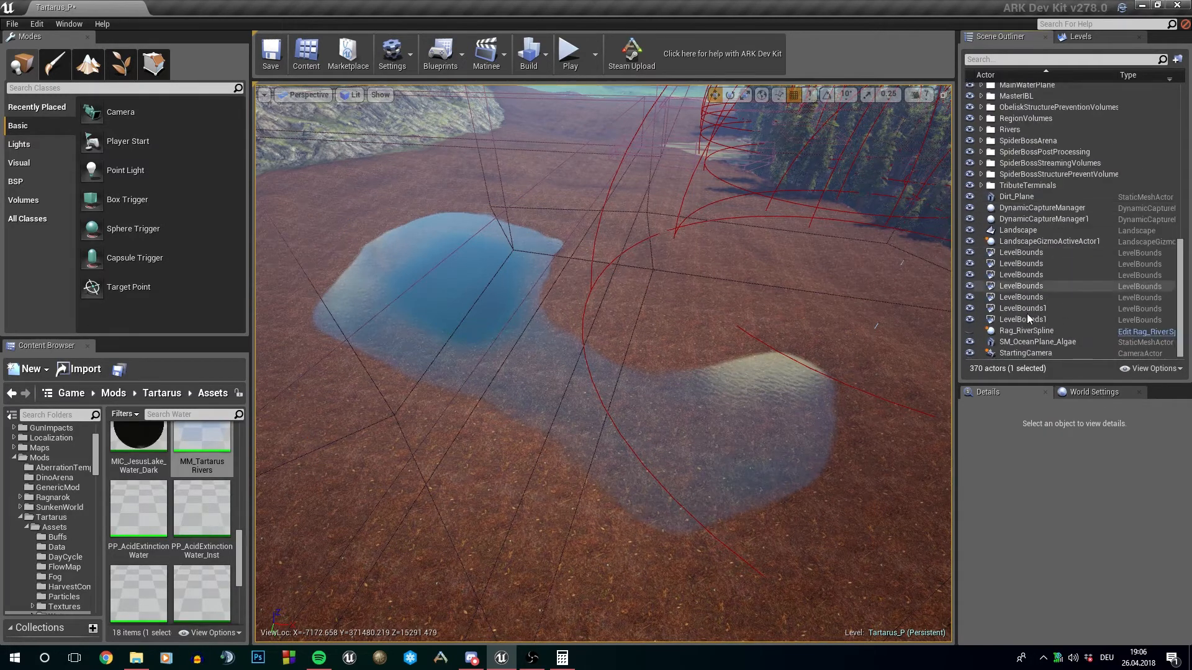
{"action": "left_click", "coordinate": [970, 331]}
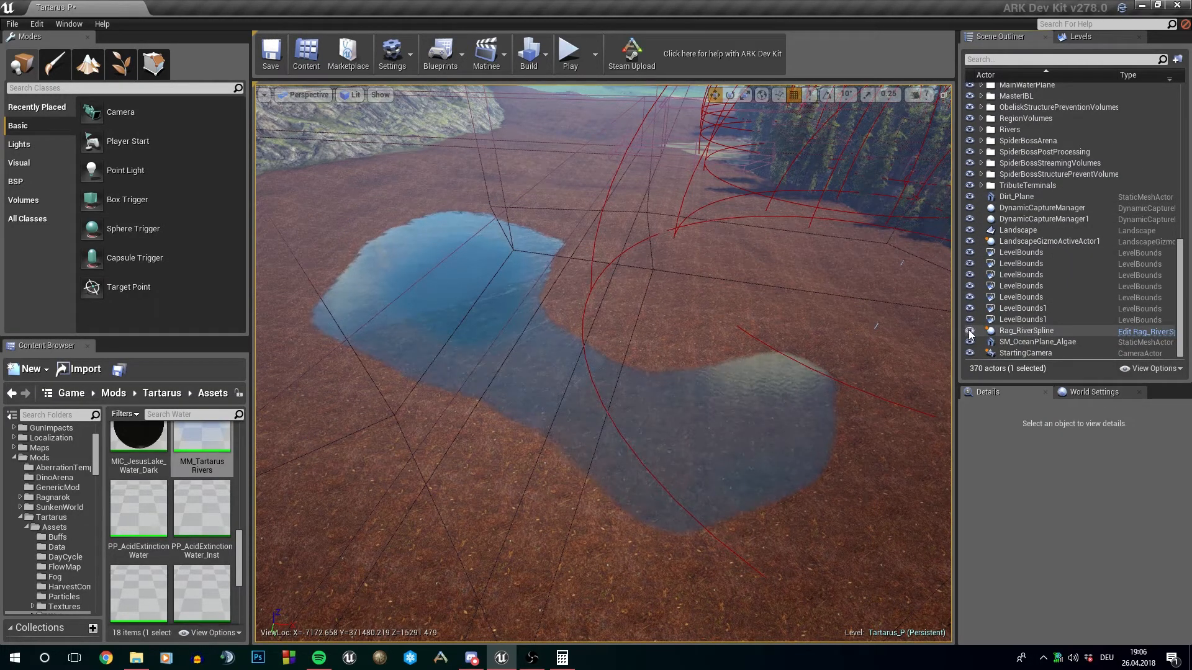
{"action": "left_click", "coordinate": [866, 538]}
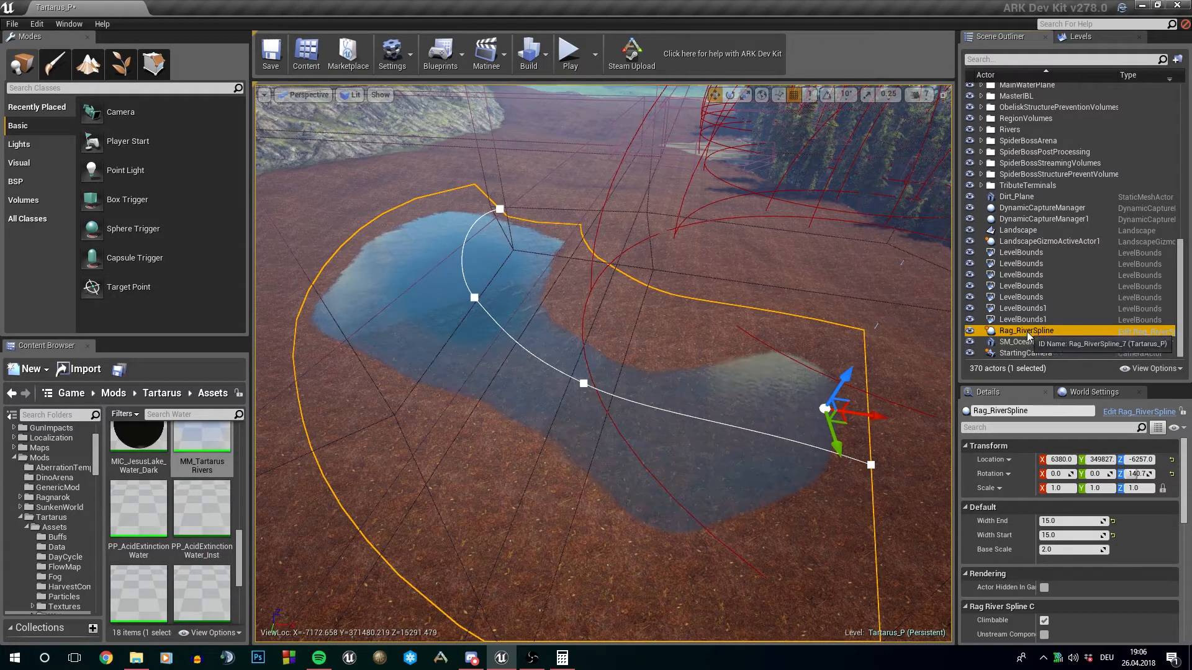
Check the G4_Lake water settings once more and delete the Rag_RiverSpline actor from the level.
{"action": "scroll", "coordinate": [1027, 332], "scroll_direction": "up", "scroll_amount": 6}
{"action": "left_click", "coordinate": [1034, 203]}
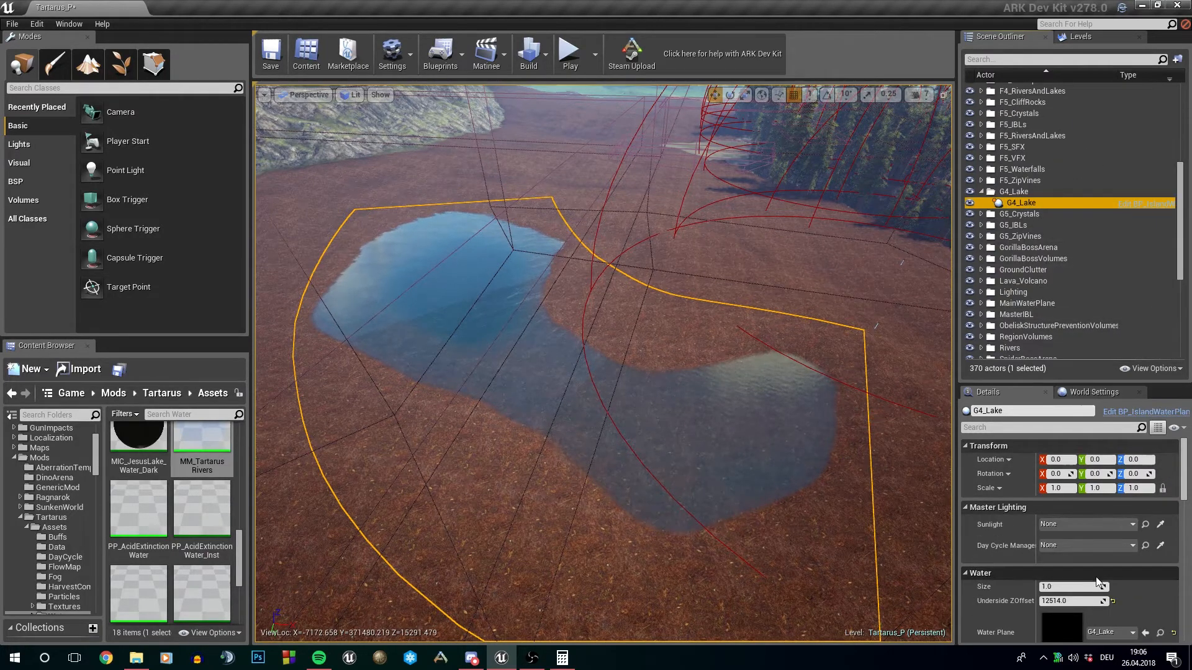
{"action": "scroll", "coordinate": [1096, 582], "scroll_direction": "down", "scroll_amount": 2}
{"action": "scroll", "coordinate": [1073, 306], "scroll_direction": "down", "scroll_amount": 5}
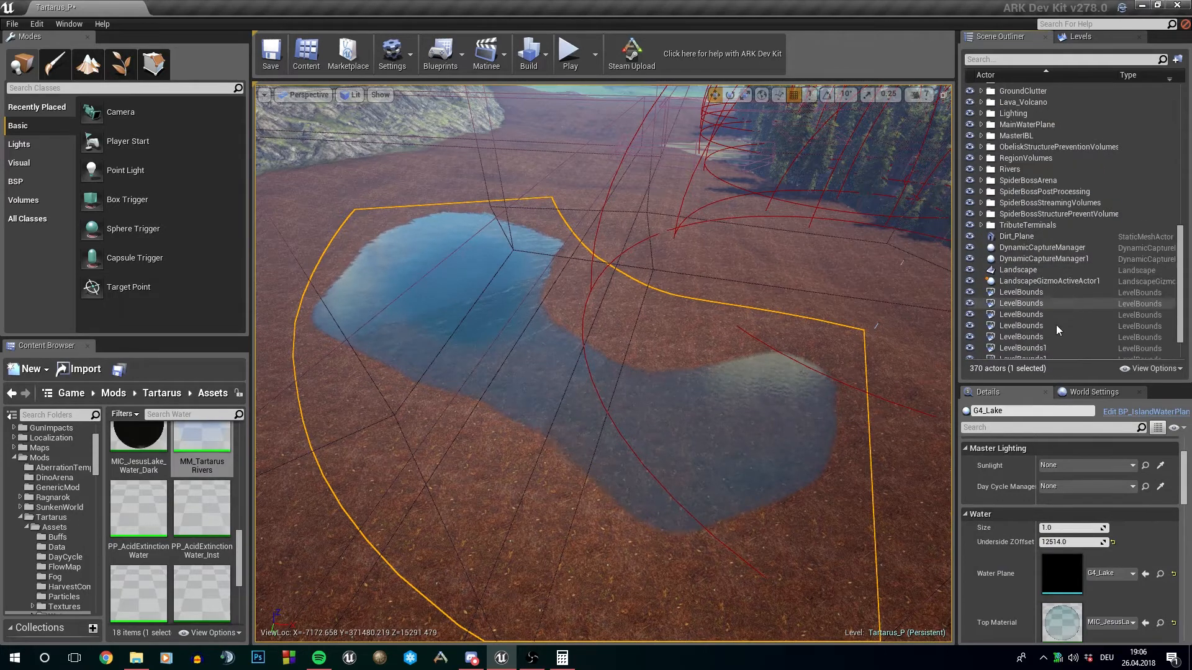
{"action": "scroll", "coordinate": [1058, 330], "scroll_direction": "down", "scroll_amount": 2}
{"action": "left_click", "coordinate": [1048, 331]}
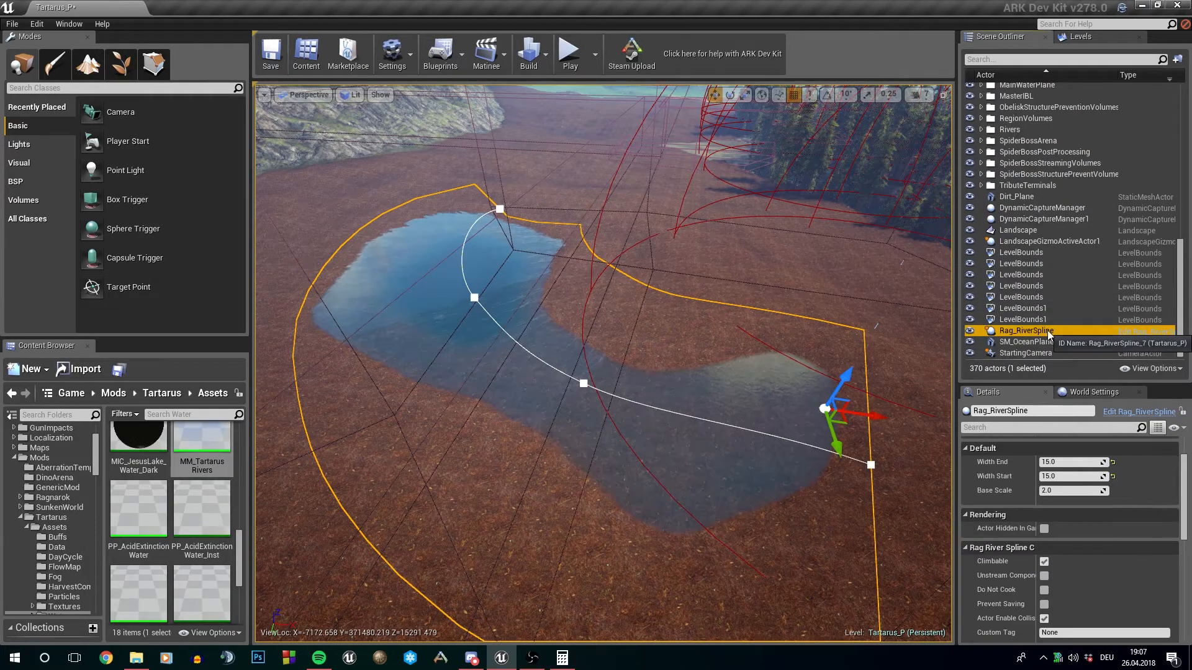
{"action": "key", "text": "Delete"}
Select G4_Lake in its outliner folder and look through the remaining actors in the level.
{"action": "scroll", "coordinate": [1047, 329], "scroll_direction": "up", "scroll_amount": 4}
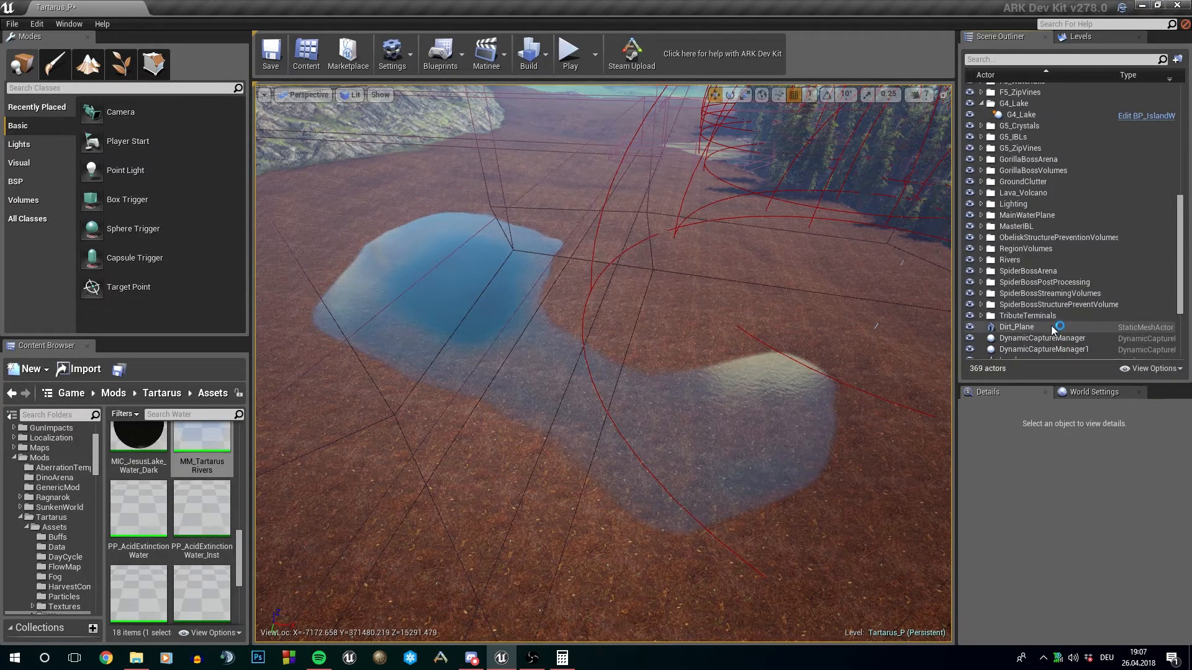
{"action": "left_click", "coordinate": [1032, 115]}
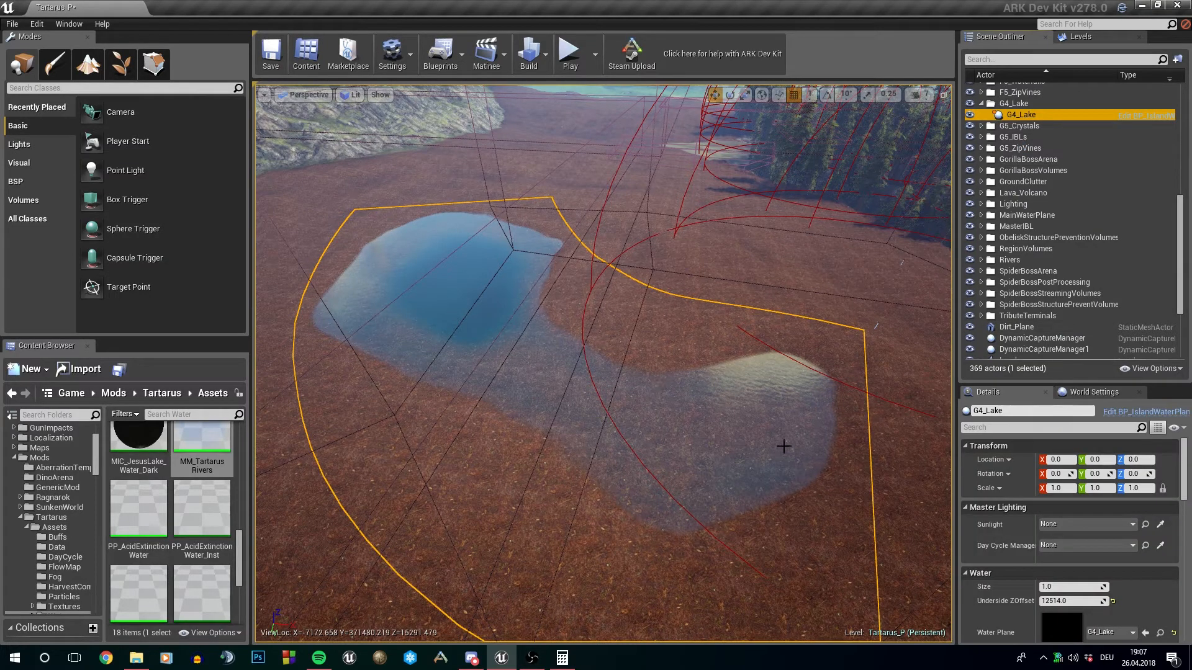
{"action": "scroll", "coordinate": [1089, 617], "scroll_direction": "down", "scroll_amount": 1}
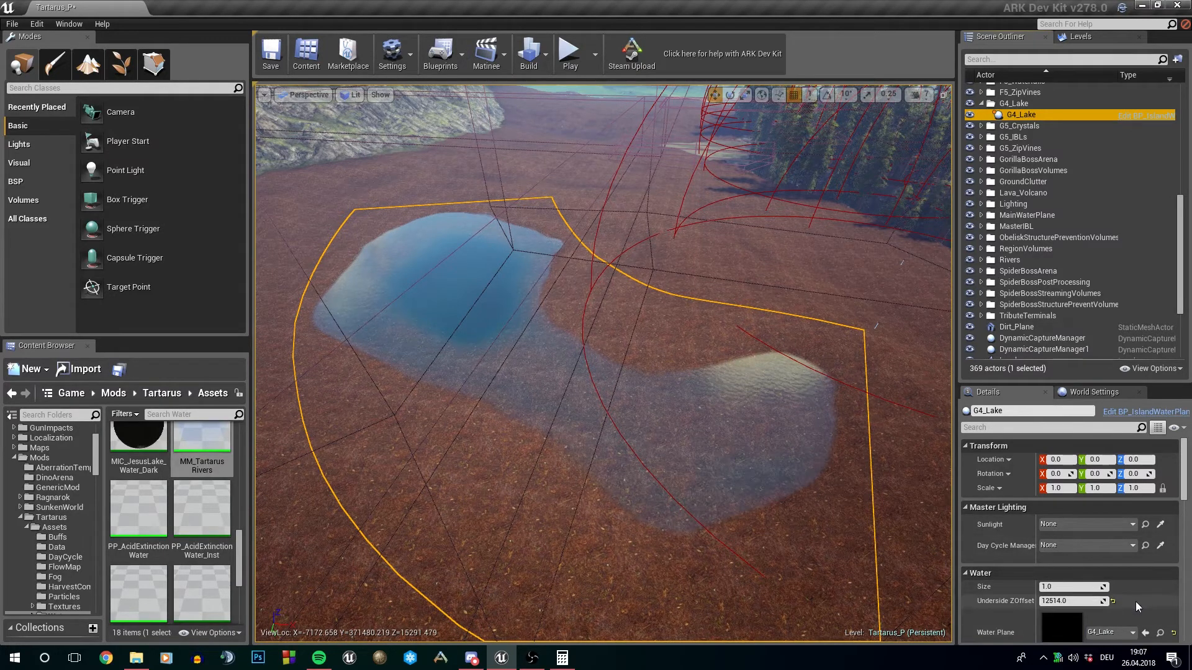
{"action": "scroll", "coordinate": [1077, 292], "scroll_direction": "down", "scroll_amount": 5}
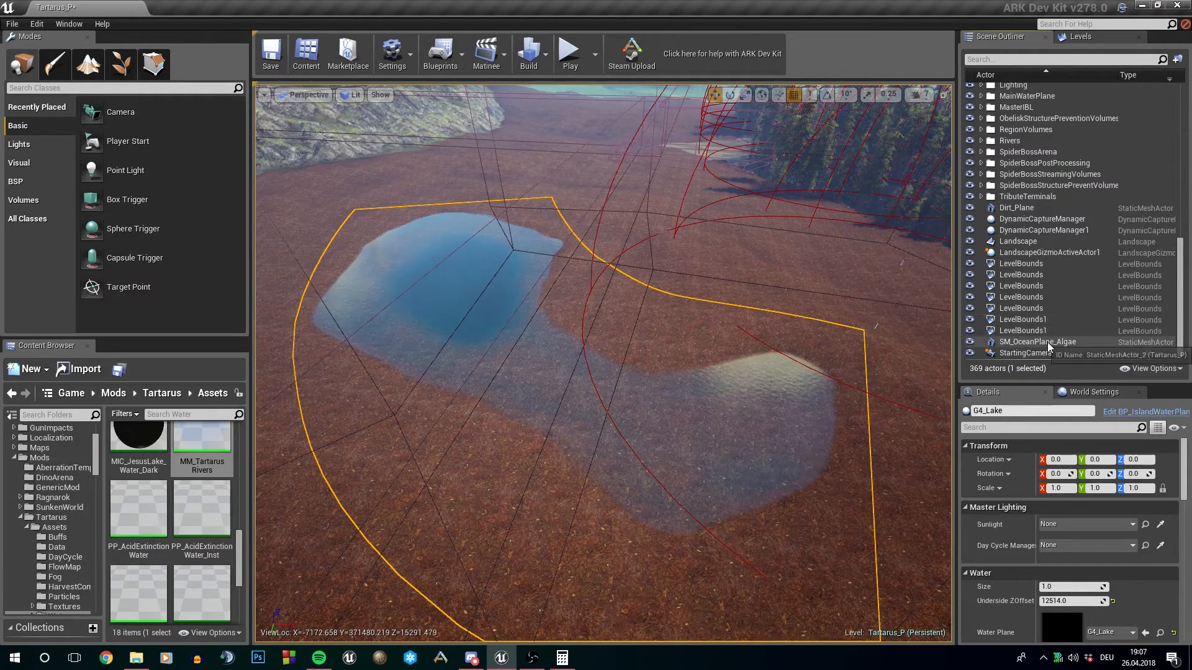
{"action": "scroll", "coordinate": [1085, 323], "scroll_direction": "up", "scroll_amount": 8}
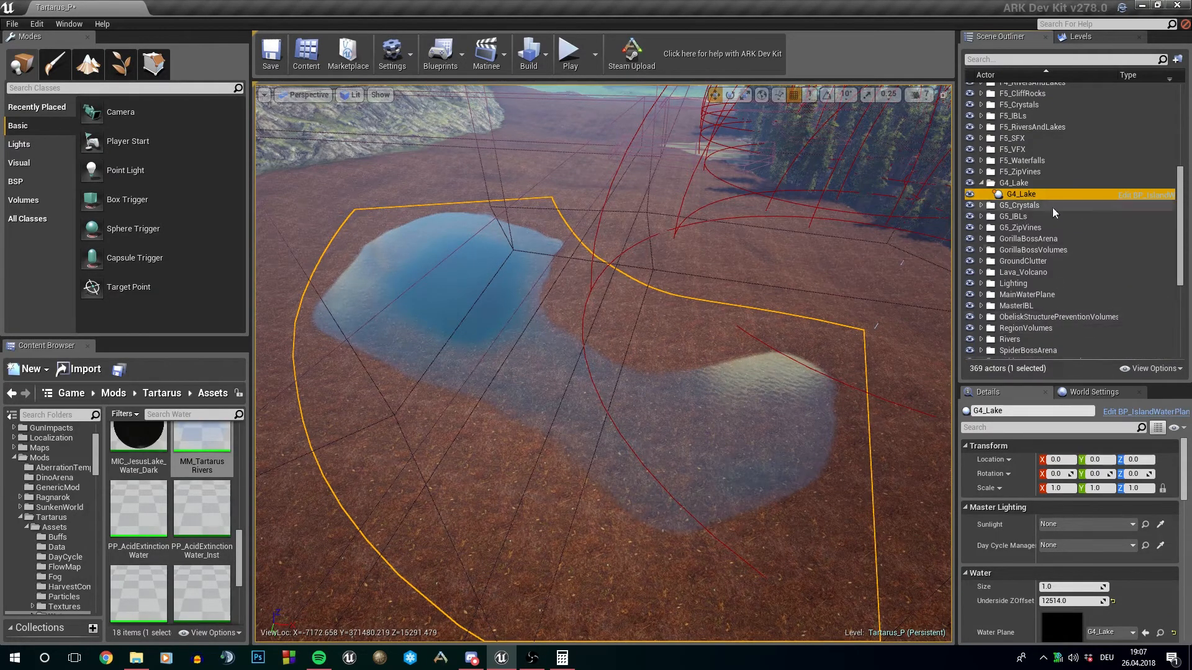
{"action": "scroll", "coordinate": [1171, 616], "scroll_direction": "down", "scroll_amount": 2}
{"action": "scroll", "coordinate": [1156, 587], "scroll_direction": "down", "scroll_amount": 2}
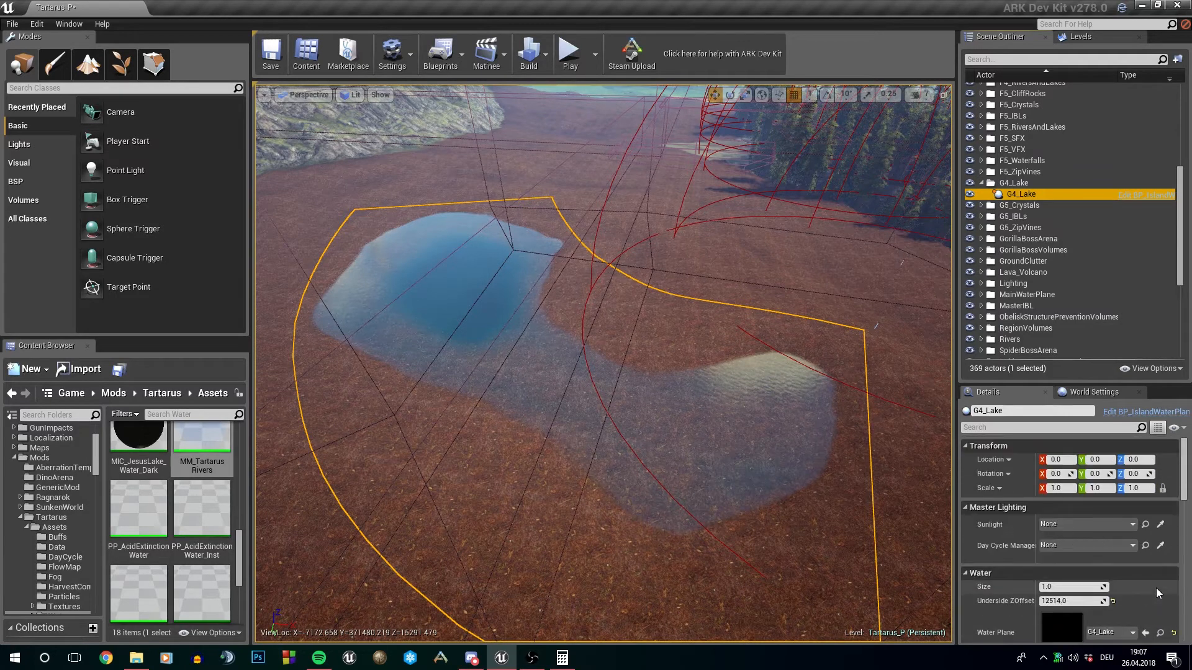
Review the G4_Lake water plane, material and offset settings, and inspect the lake surface up close.
{"action": "scroll", "coordinate": [1156, 587], "scroll_direction": "up", "scroll_amount": 4}
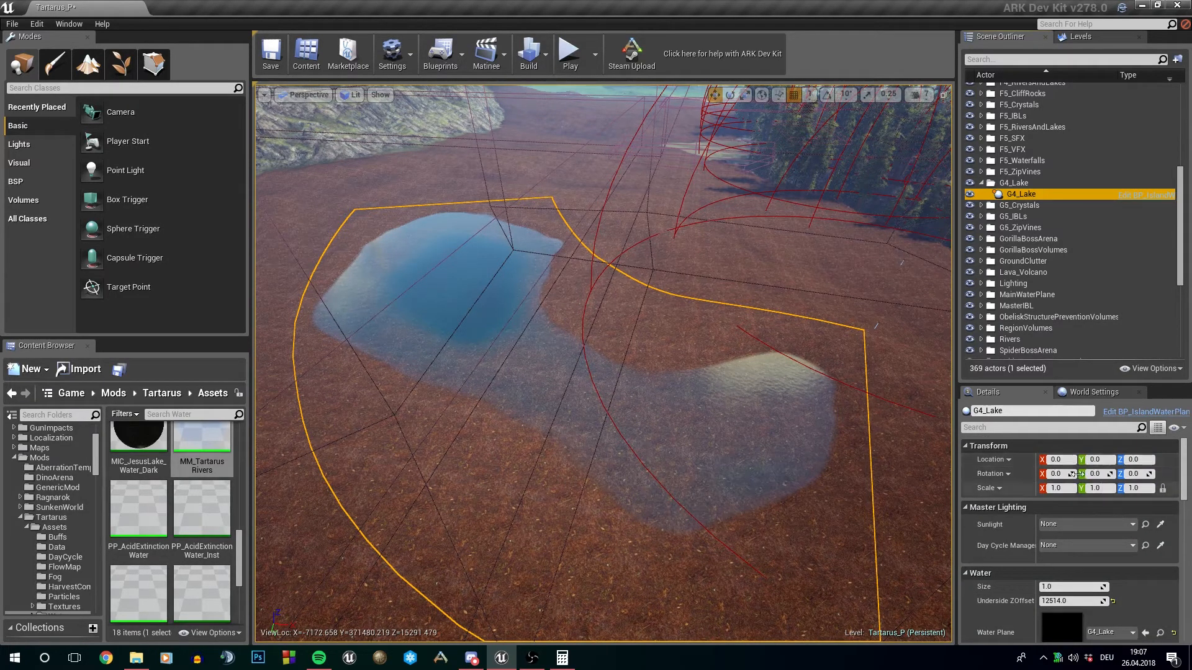
{"action": "scroll", "coordinate": [1131, 567], "scroll_direction": "down", "scroll_amount": 5}
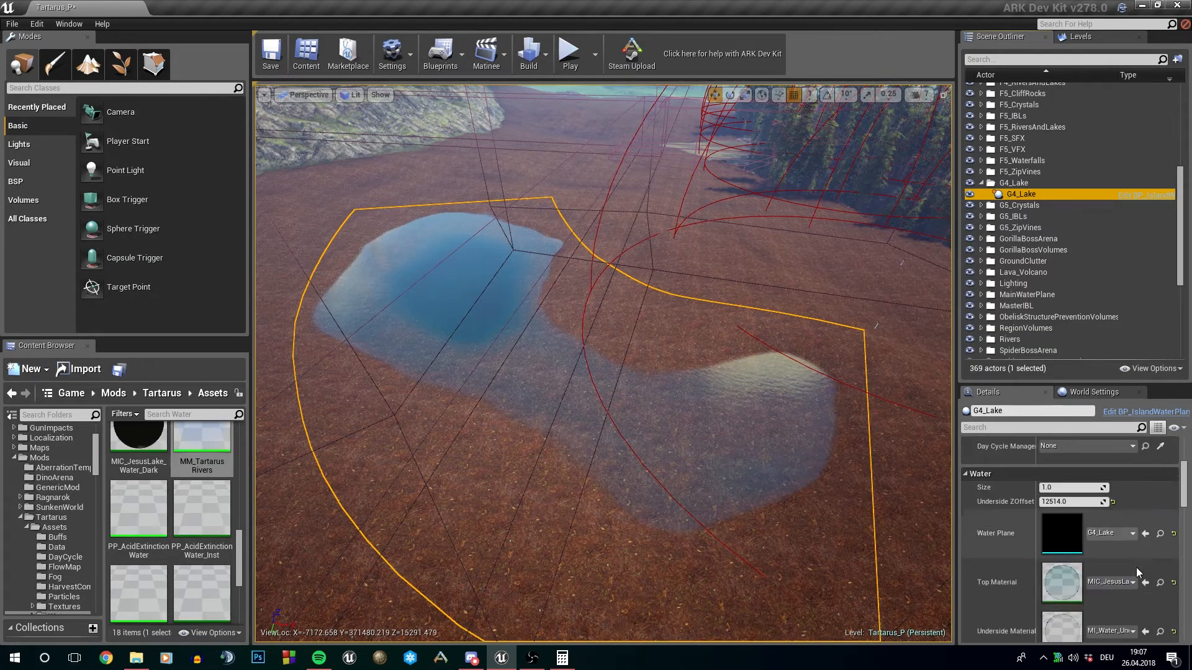
{"action": "scroll", "coordinate": [1127, 599], "scroll_direction": "down", "scroll_amount": 3}
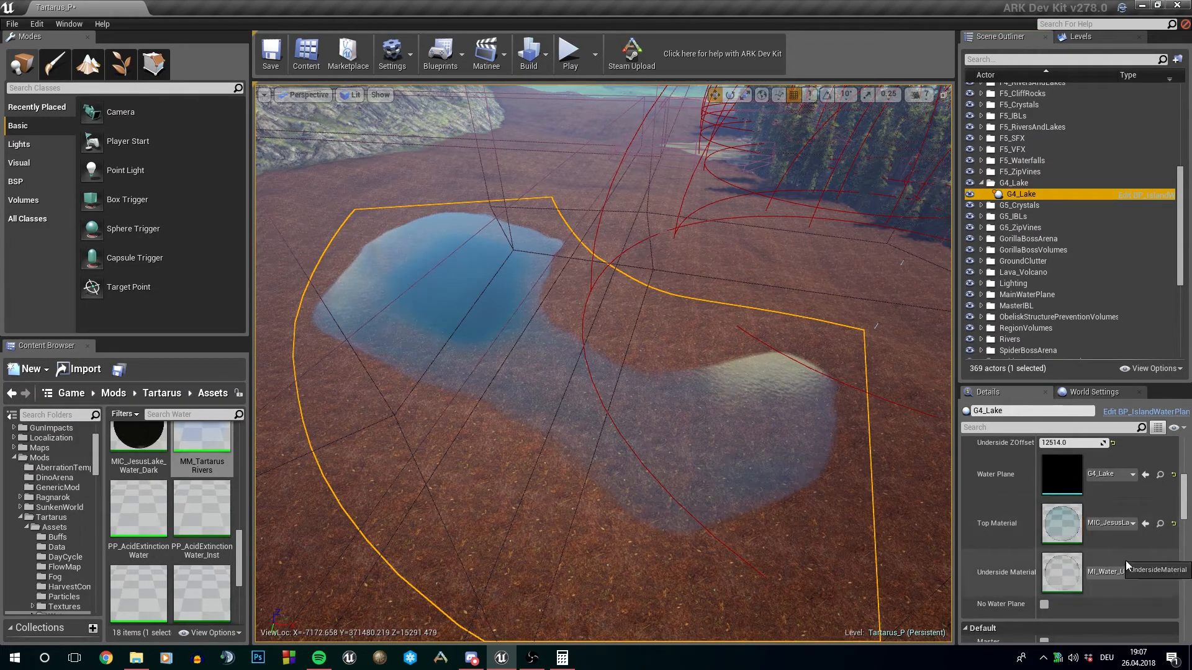
{"action": "scroll", "coordinate": [1126, 561], "scroll_direction": "down", "scroll_amount": 5}
{"action": "scroll", "coordinate": [1131, 564], "scroll_direction": "up", "scroll_amount": 8}
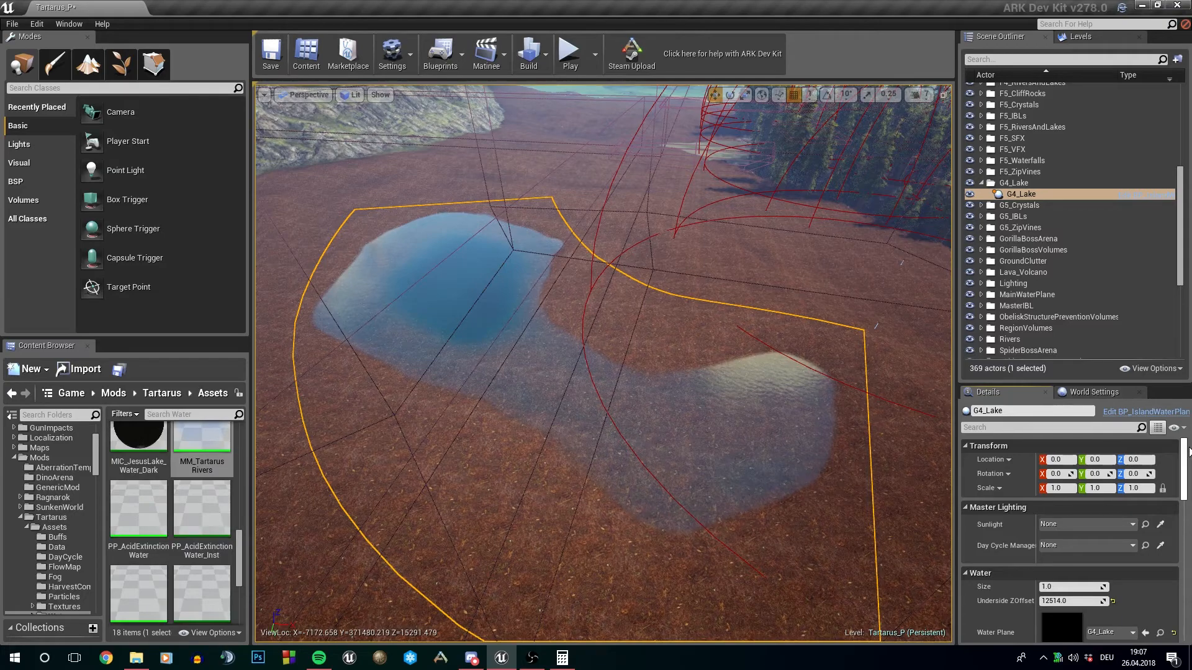
{"action": "left_click", "coordinate": [776, 408]}
{"action": "key", "text": "w"}
{"action": "right_click_drag", "start_coordinate": [776, 408], "coordinate": [788, 326]}
{"action": "key", "text": "s"}
{"action": "right_click_drag", "start_coordinate": [689, 348], "coordinate": [758, 417]}
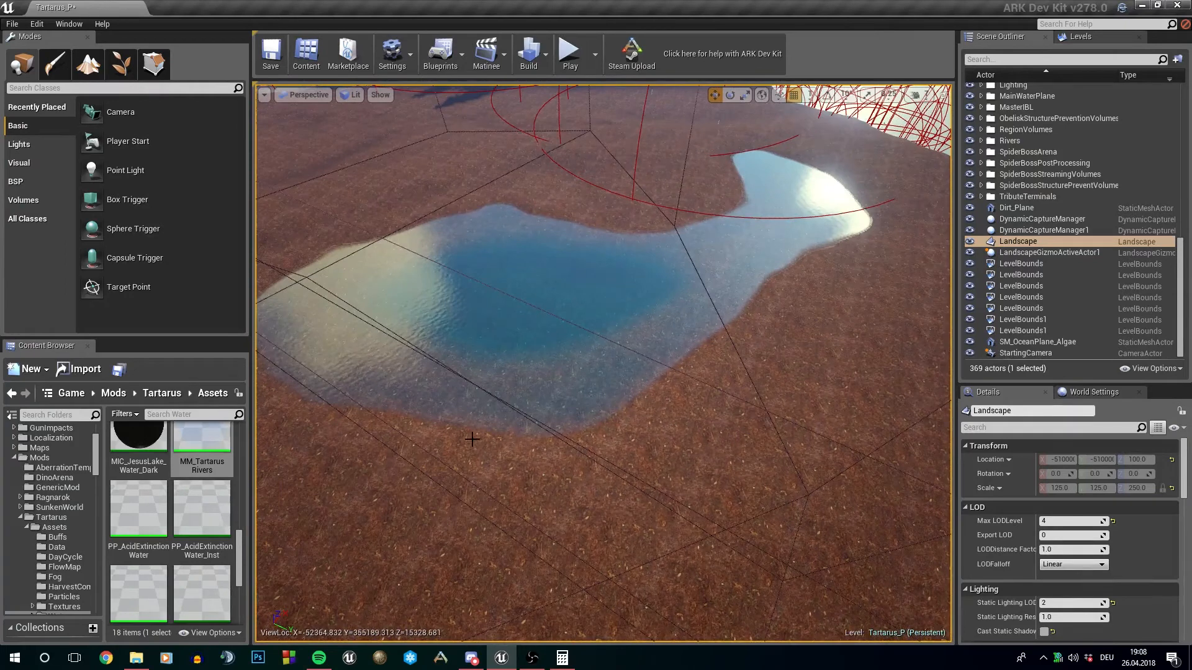
Search the PrimalEarth content folder for "islandwater".
{"action": "left_click", "coordinate": [39, 458]}
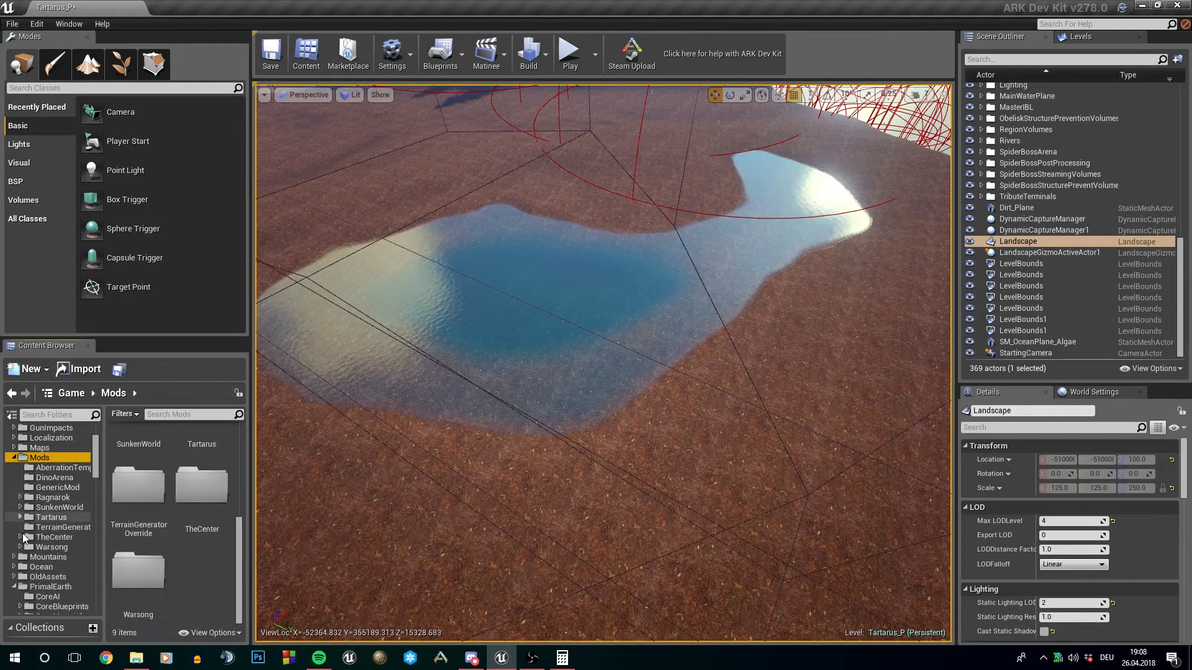
{"action": "left_click", "coordinate": [49, 586]}
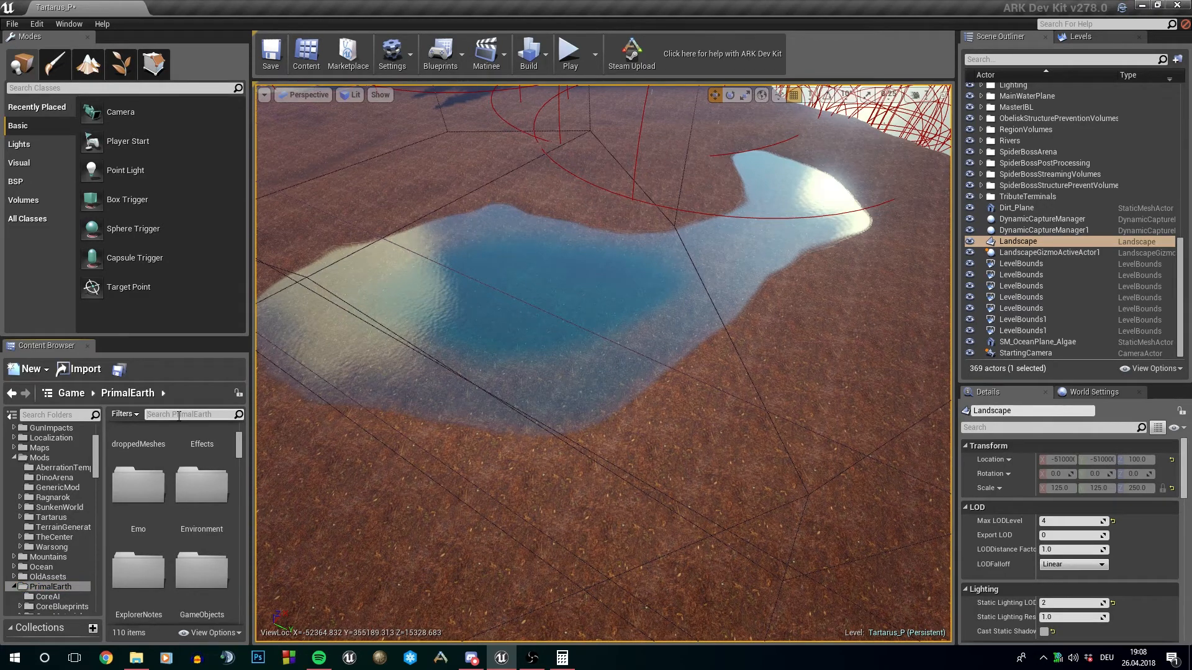
{"action": "left_click", "coordinate": [179, 414]}
{"action": "type", "text": "islandwater"}
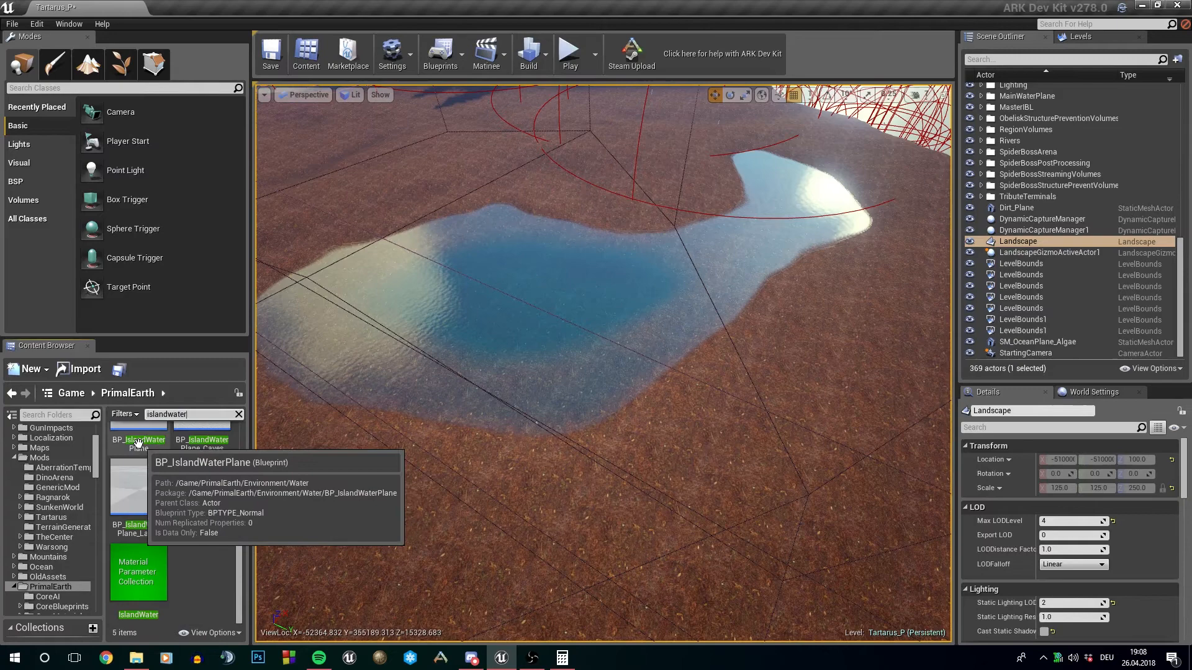
{"action": "left_click_drag", "start_coordinate": [130, 447], "coordinate": [556, 437]}
{"action": "right_click_drag", "start_coordinate": [738, 429], "coordinate": [723, 371]}
{"action": "key", "text": "Delete"}
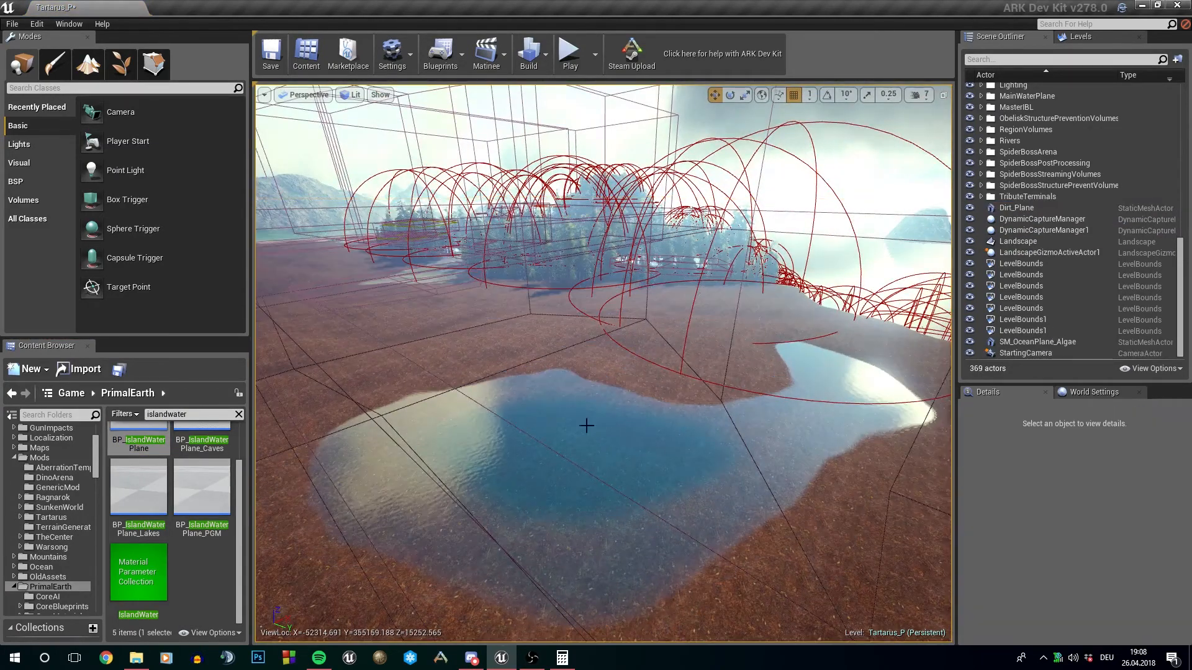
Place a BP_IslandWaterPlane_Lakes blueprint over the deep part of the lake and view it from above.
{"action": "left_click_drag", "start_coordinate": [140, 517], "coordinate": [591, 471]}
{"action": "scroll", "coordinate": [1124, 583], "scroll_direction": "down", "scroll_amount": 3}
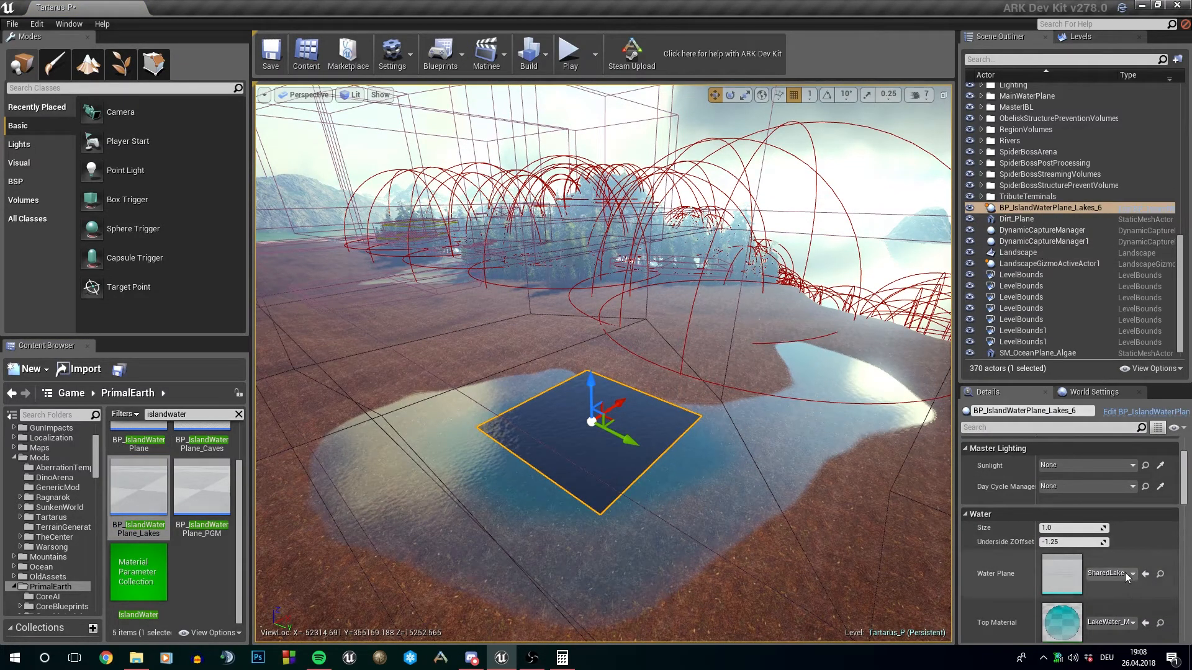
{"action": "right_click_drag", "start_coordinate": [711, 462], "coordinate": [593, 515]}
{"action": "key", "text": "w"}
{"action": "key", "text": "s"}
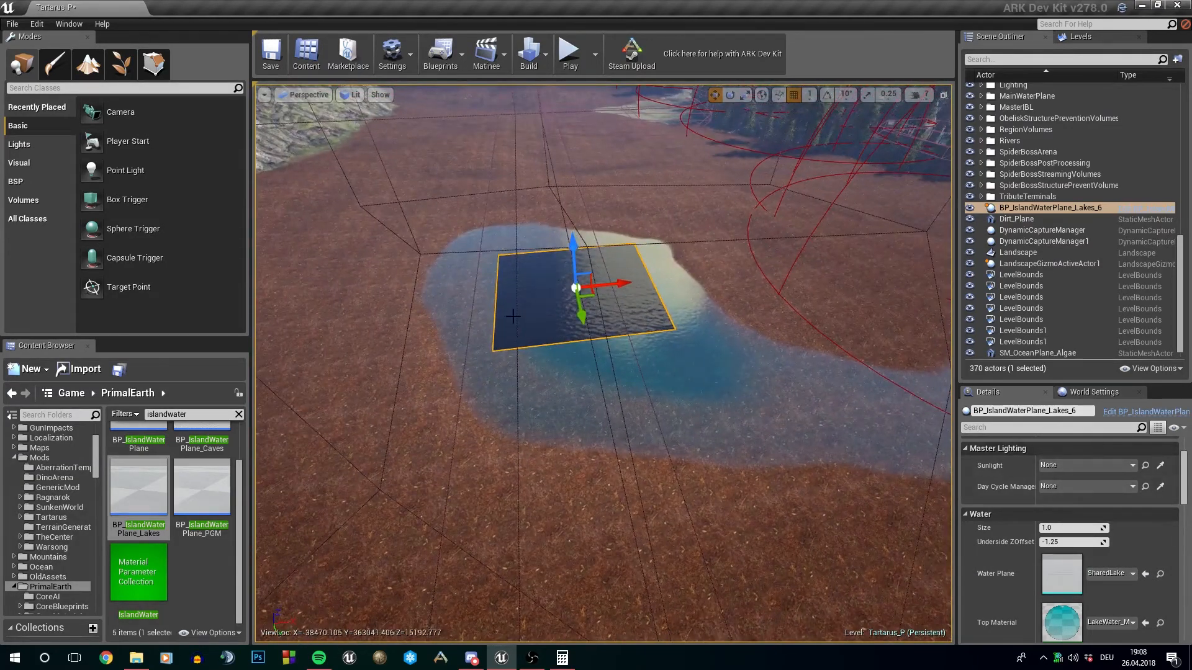
Set the placed lake plane's Size to 2 and lower it towards the lake surface.
{"action": "left_click", "coordinate": [1064, 529]}
{"action": "type", "text": "2"}
{"action": "right_click_drag", "start_coordinate": [699, 375], "coordinate": [709, 379]}
{"action": "left_click_drag", "start_coordinate": [560, 245], "coordinate": [566, 304]}
{"action": "key", "text": "s"}
{"action": "right_click_drag", "start_coordinate": [751, 372], "coordinate": [652, 411]}
Set the lake plane's Size to 5 and shift it horizontally over the lake basin.
{"action": "left_click", "coordinate": [1090, 530]}
{"action": "type", "text": "5"}
{"action": "type", "text": "s"}
{"action": "left_click_drag", "start_coordinate": [570, 383], "coordinate": [619, 374]}
{"action": "right_click_drag", "start_coordinate": [439, 321], "coordinate": [372, 357]}
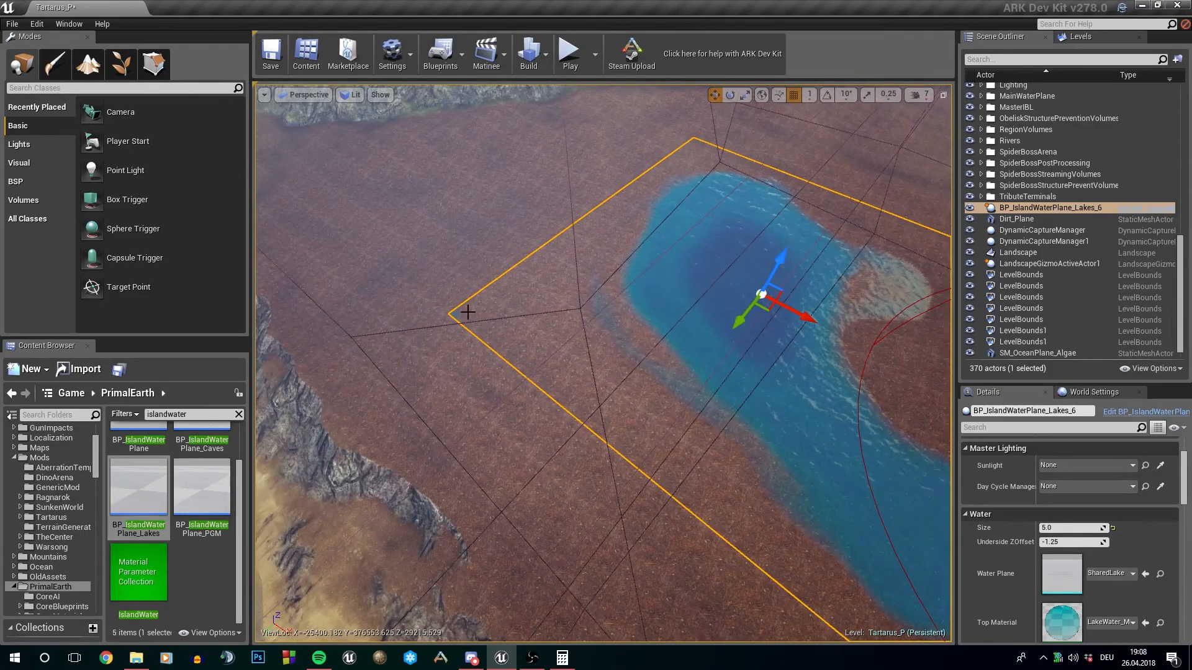
Inspect how the square lake plane covers the basin and surrounding terrain, and delete it from the level.
{"action": "key", "text": "d"}
{"action": "right_click_drag", "start_coordinate": [468, 311], "coordinate": [537, 242]}
{"action": "key", "text": "w"}
{"action": "key", "text": "w"}
{"action": "right_click_drag", "start_coordinate": [618, 360], "coordinate": [545, 386]}
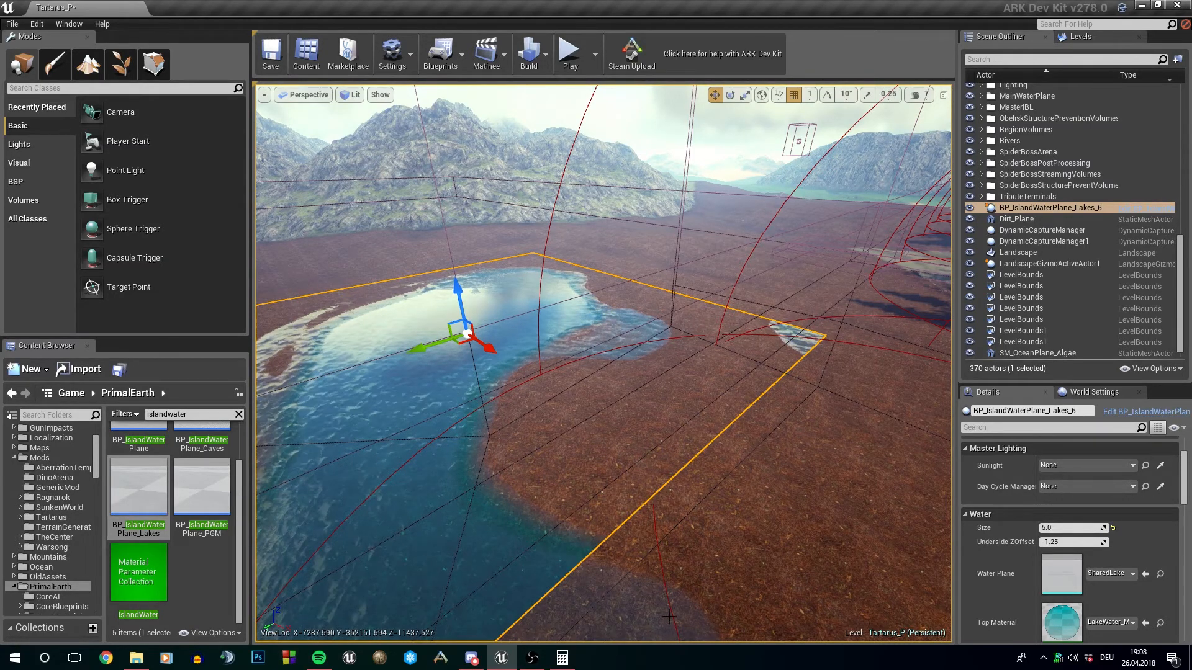
{"action": "key", "text": "s"}
{"action": "right_click_drag", "start_coordinate": [710, 570], "coordinate": [709, 593]}
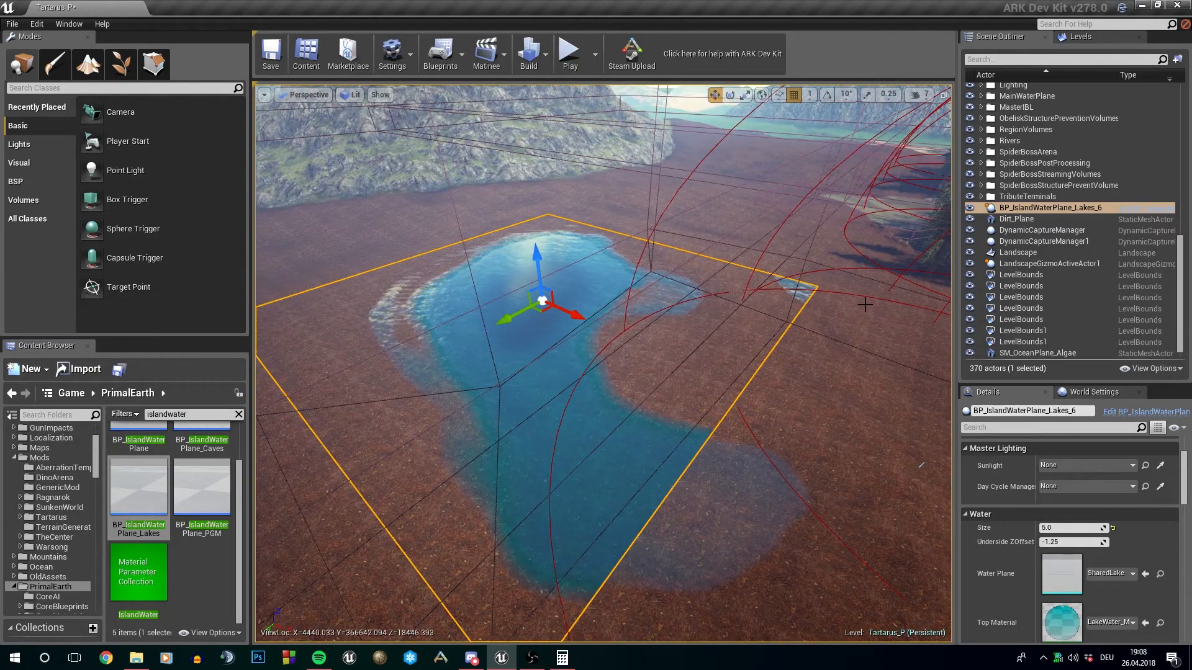
{"action": "key", "text": "Delete"}
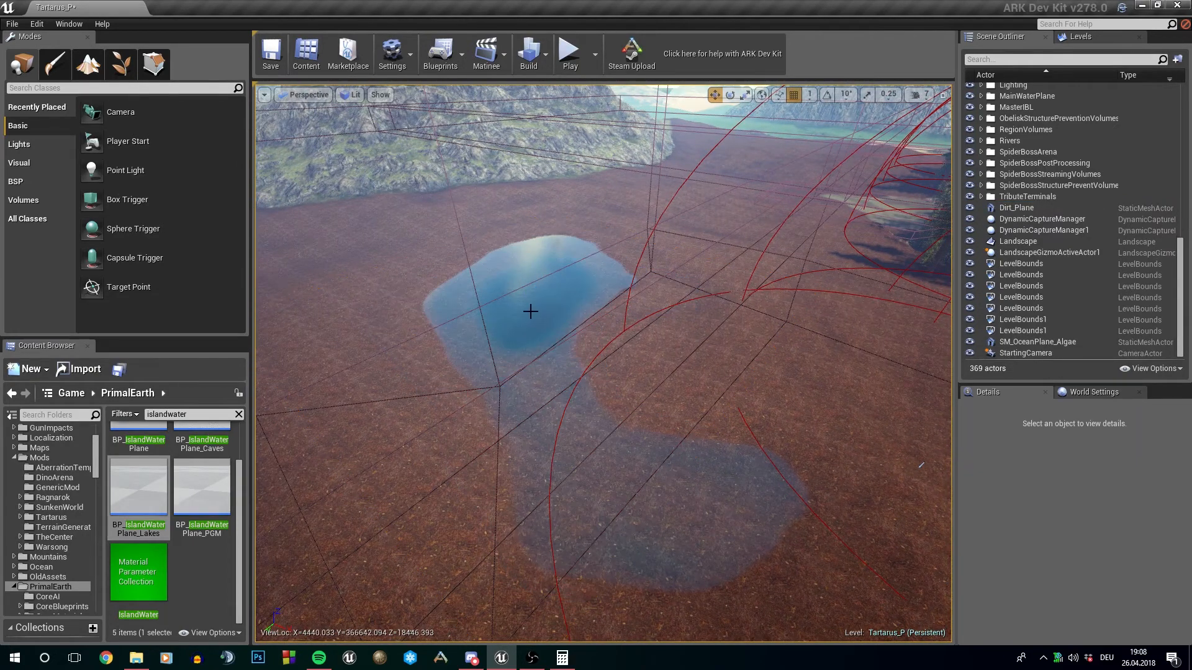
Examine the custom-shaped lake's surface, shoreline and surrounding terrain from several angles.
{"action": "left_click", "coordinate": [531, 311]}
{"action": "right_click_drag", "start_coordinate": [531, 311], "coordinate": [546, 261]}
{"action": "key", "text": "w"}
{"action": "key", "text": "d"}
{"action": "key", "text": "w"}
{"action": "key", "text": "w"}
{"action": "key", "text": "s"}
{"action": "key", "text": "w"}
{"action": "key", "text": "w"}
{"action": "key", "text": "s"}
{"action": "left_click", "coordinate": [829, 421]}
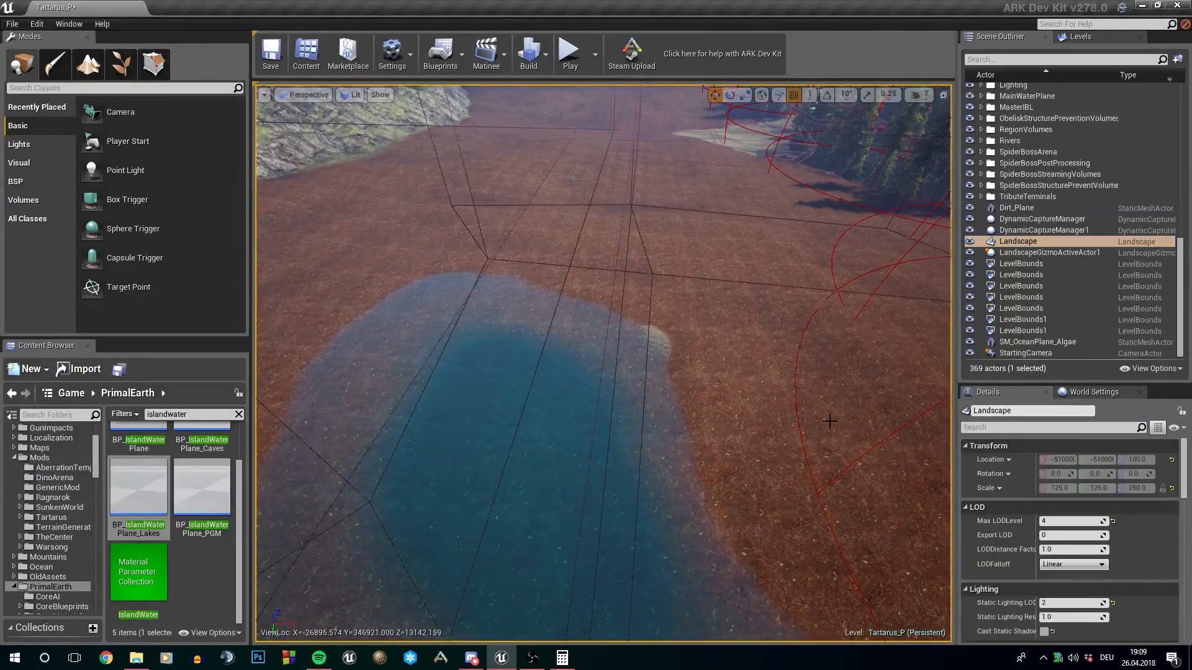
{"action": "key", "text": "d"}
{"action": "mouse_move", "coordinate": [829, 421]}
{"action": "right_mouse_down"}
{"action": "mouse_move", "coordinate": [658, 372]}
{"action": "mouse_move", "coordinate": [720, 397]}
{"action": "mouse_move", "coordinate": [800, 396]}
{"action": "mouse_move", "coordinate": [859, 374]}
{"action": "mouse_move", "coordinate": [823, 421]}
{"action": "right_mouse_up"}
{"action": "key", "text": "a"}
{"action": "key", "text": "d"}
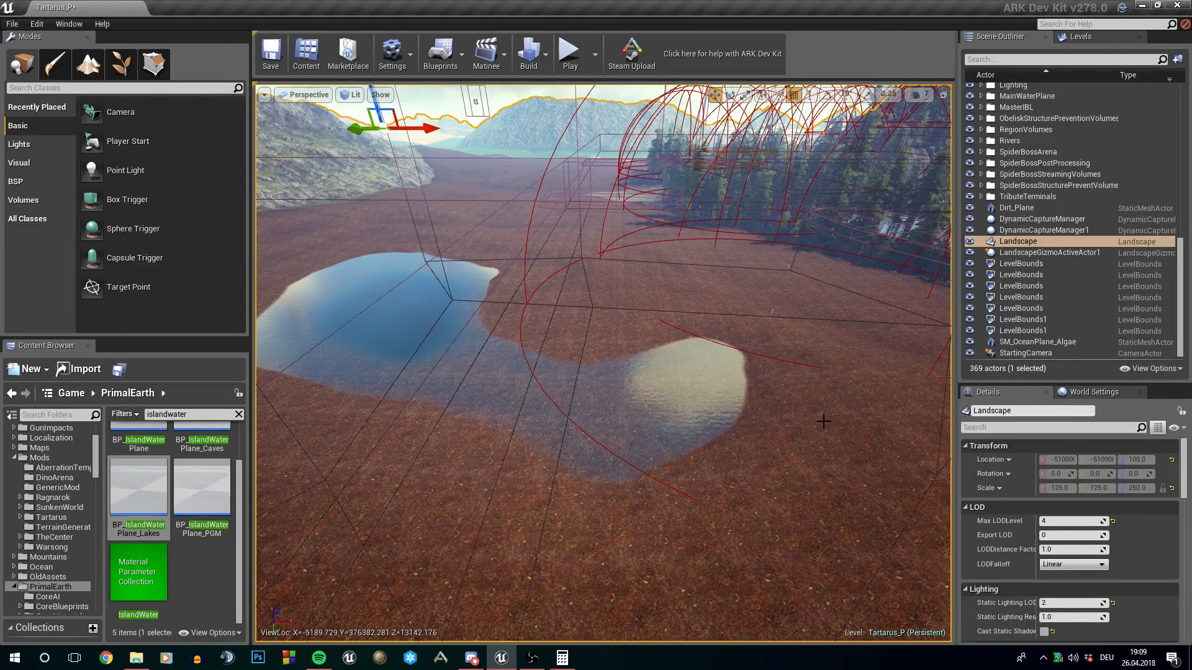
{"action": "left_click", "coordinate": [687, 399]}
{"action": "key", "text": "f"}
{"action": "left_click", "coordinate": [582, 530]}
{"action": "right_click_drag", "start_coordinate": [803, 490], "coordinate": [857, 494]}
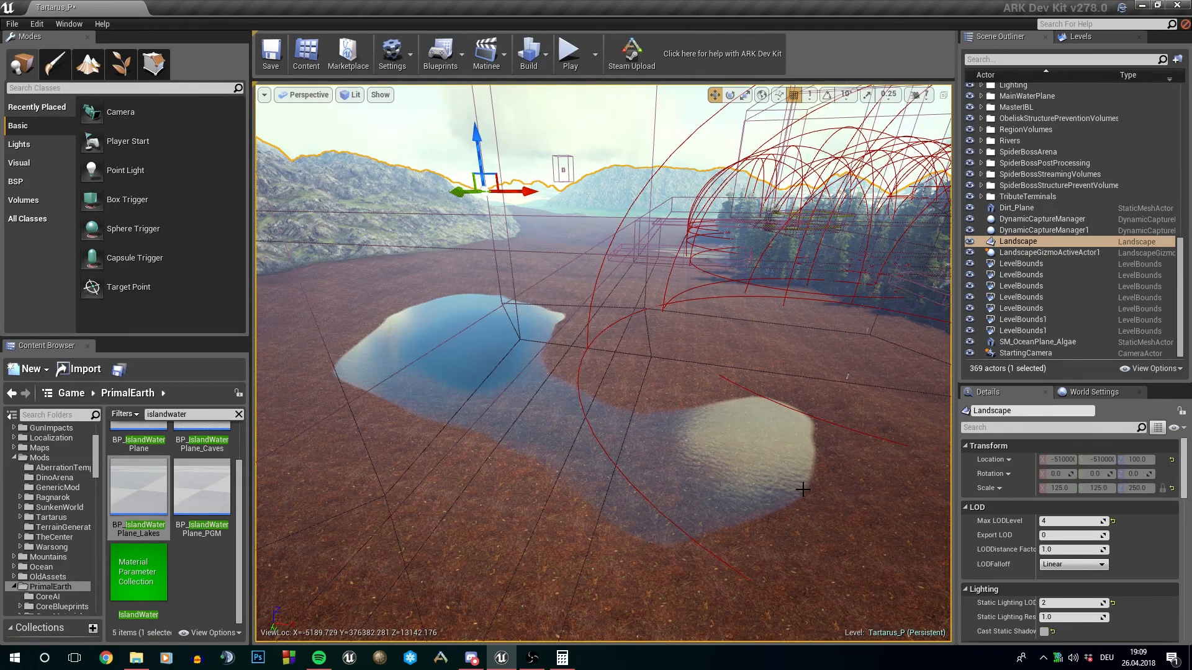
Select the G4_Lake actor in its outliner folder to view its transform and water settings.
{"action": "scroll", "coordinate": [1152, 319], "scroll_direction": "up", "scroll_amount": 5}
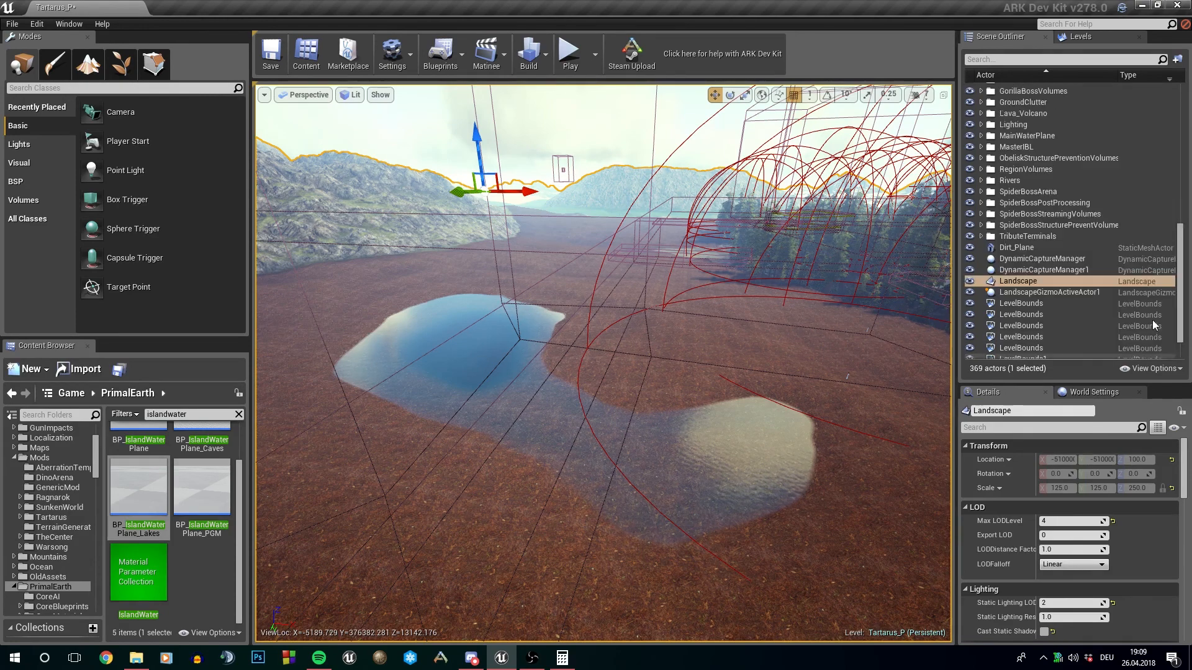
{"action": "scroll", "coordinate": [1152, 319], "scroll_direction": "up", "scroll_amount": 1}
{"action": "left_click", "coordinate": [1118, 274]}
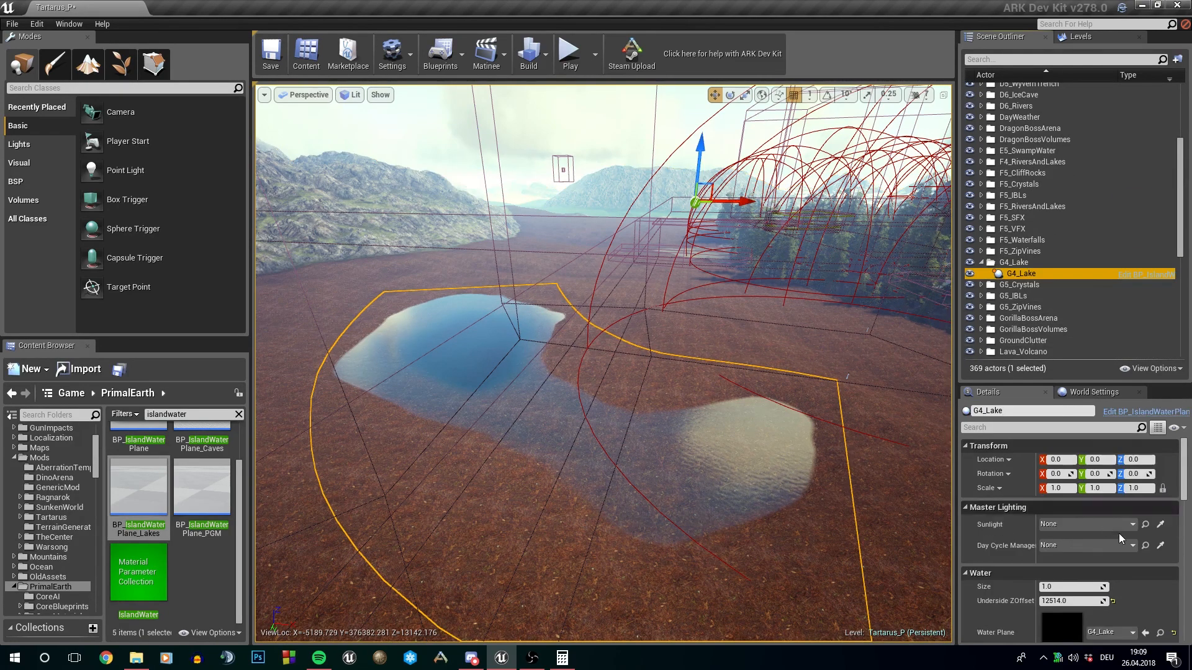
{"action": "scroll", "coordinate": [1127, 534], "scroll_direction": "up", "scroll_amount": 3}
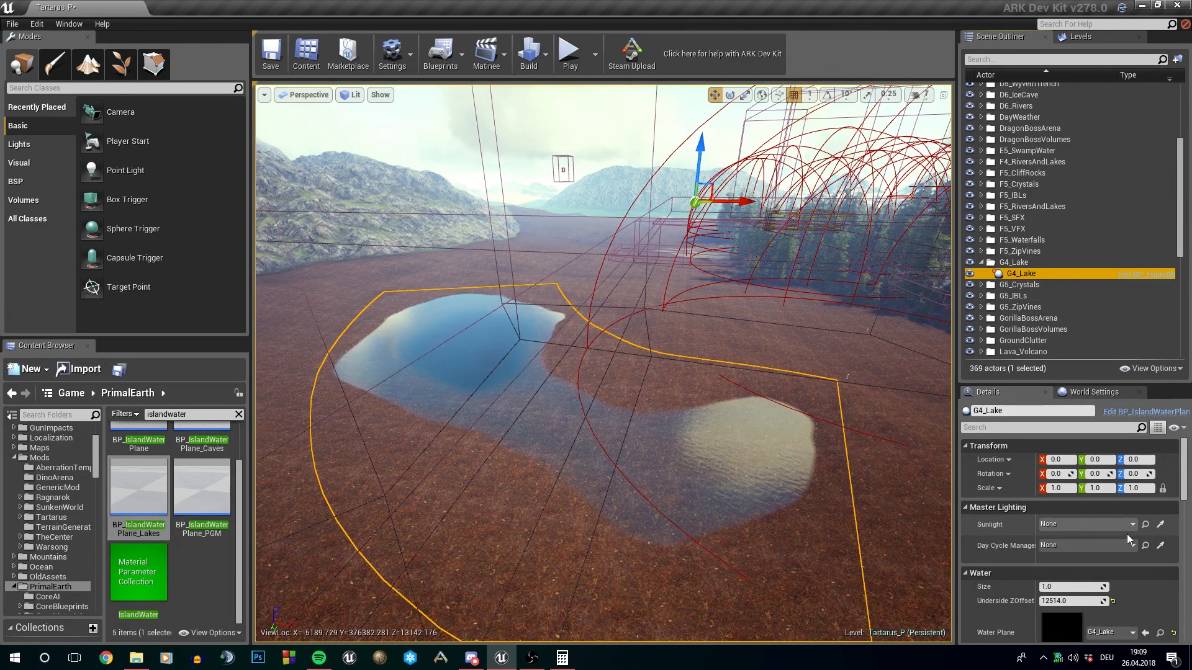